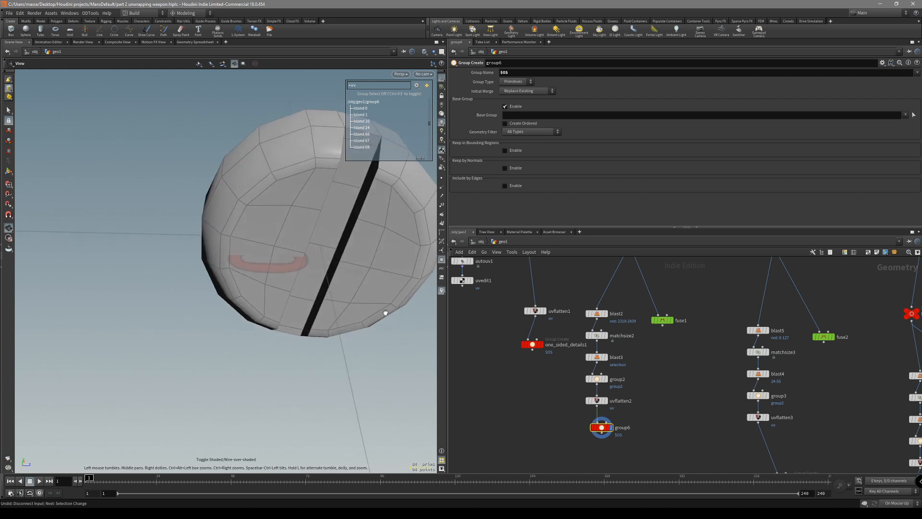
- Display the one_sided_details1 group node and the uvflatten1 node feeding it to review the one-sided parts
click(532, 345)
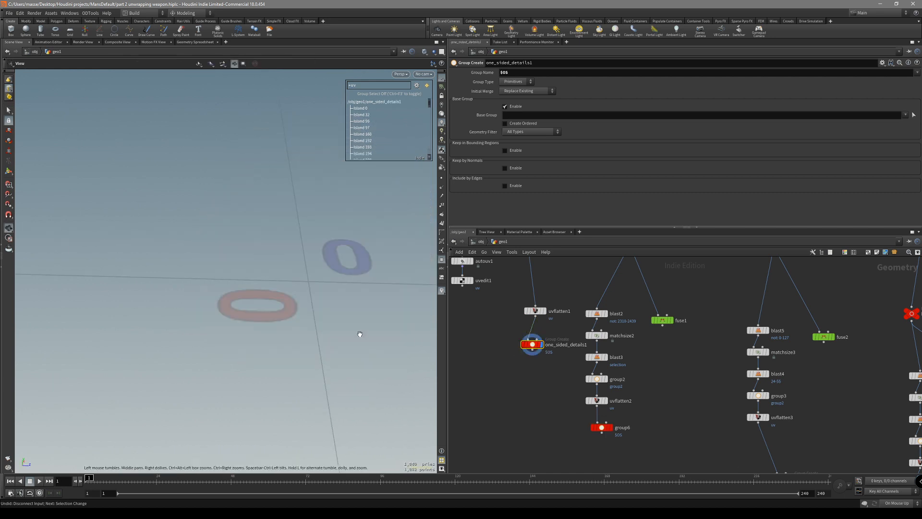
scroll(553, 306, up, 2)
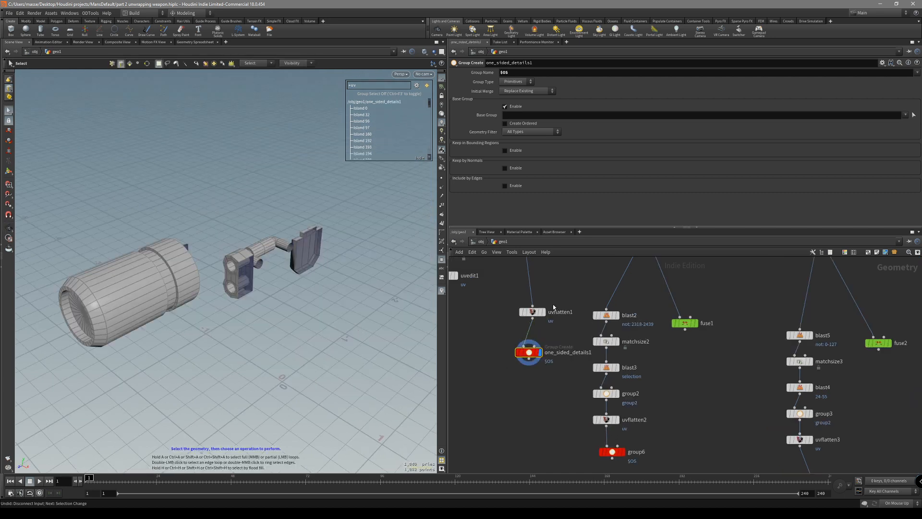
scroll(551, 313, up, 2)
click(525, 313)
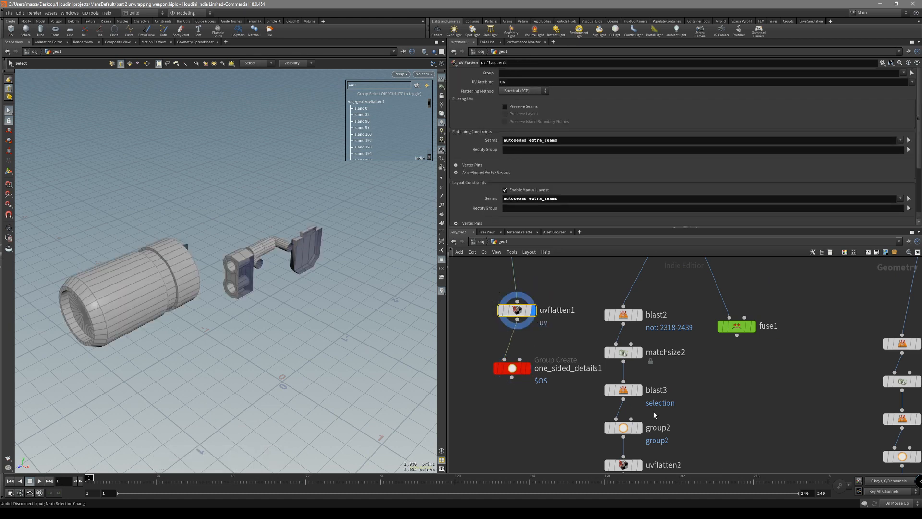
- Display the uvflatten2 result and survey the circle, wire and misc part branches of the node network
middle_drag(658, 425, 640, 374)
click(607, 414)
click(621, 414)
middle_drag(691, 454, 672, 373)
middle_drag(766, 385, 549, 310)
middle_drag(709, 361, 607, 392)
middle_drag(761, 424, 482, 356)
scroll(559, 391, down, 4)
middle_drag(642, 376, 650, 413)
scroll(614, 346, up, 2)
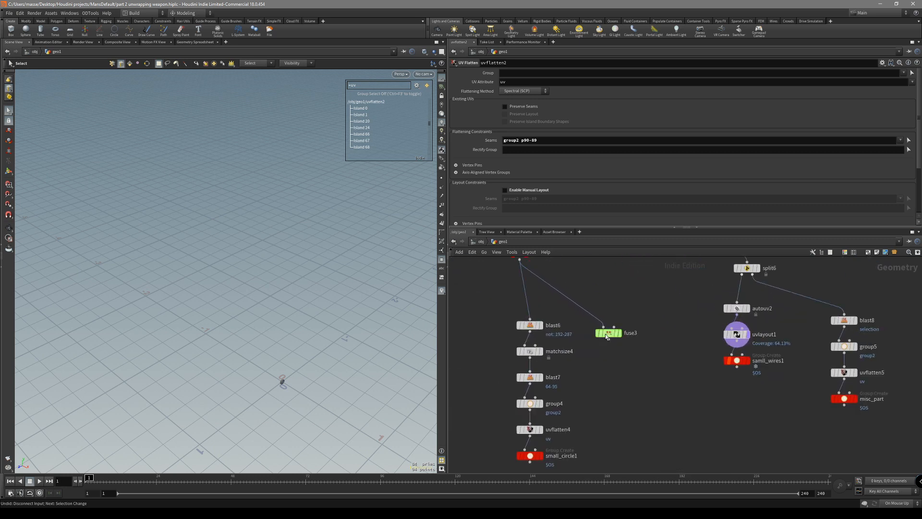
- Display the fuse3 and fuse2 nodes in turn and examine their fused points in the viewport
click(610, 333)
mouse_move(364, 354)
alt+mouse_down()
mouse_move(279, 363)
mouse_move(360, 325)
mouse_move(288, 329)
mouse_move(312, 321)
mouse_move(370, 342)
alt+mouse_up()
key(2)
scroll(616, 371, down, 3)
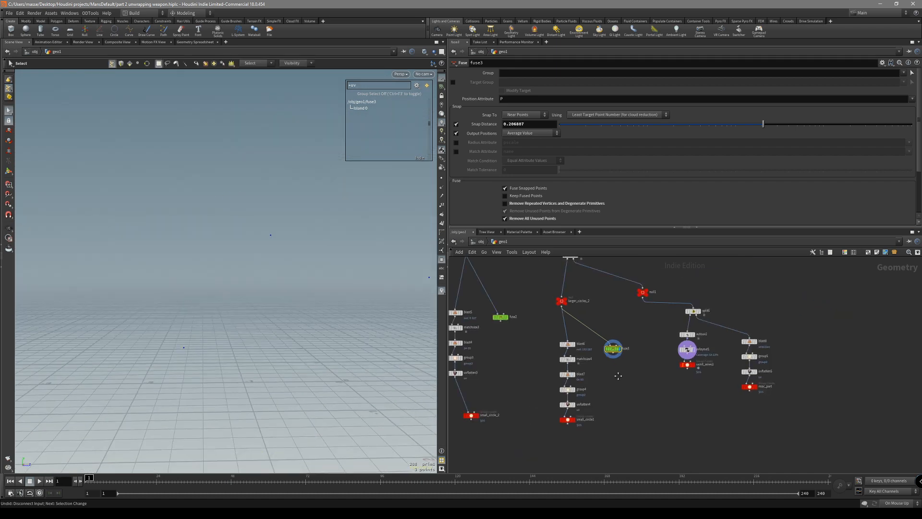
scroll(508, 335, up, 3)
middle_drag(508, 335, 545, 350)
alt+drag(366, 343, 402, 347)
scroll(542, 359, down, 2)
middle_drag(559, 349, 588, 308)
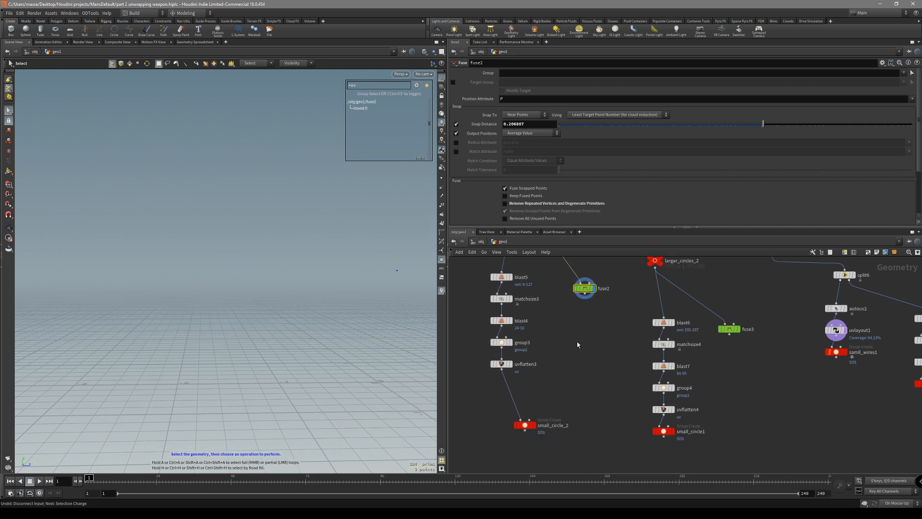
- Review the small_circle branches and display the fuse1 node to examine its fused points
middle_drag(594, 409, 602, 379)
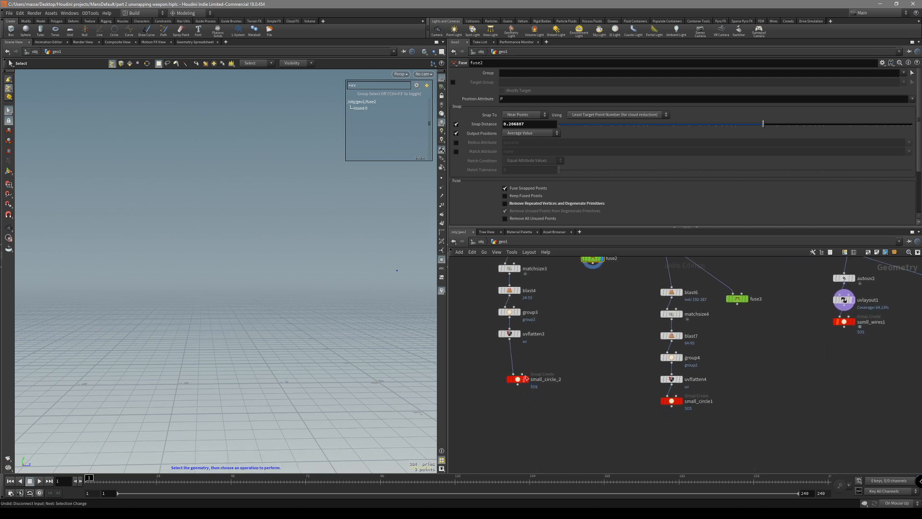
middle_drag(598, 356, 609, 398)
middle_drag(610, 326, 616, 349)
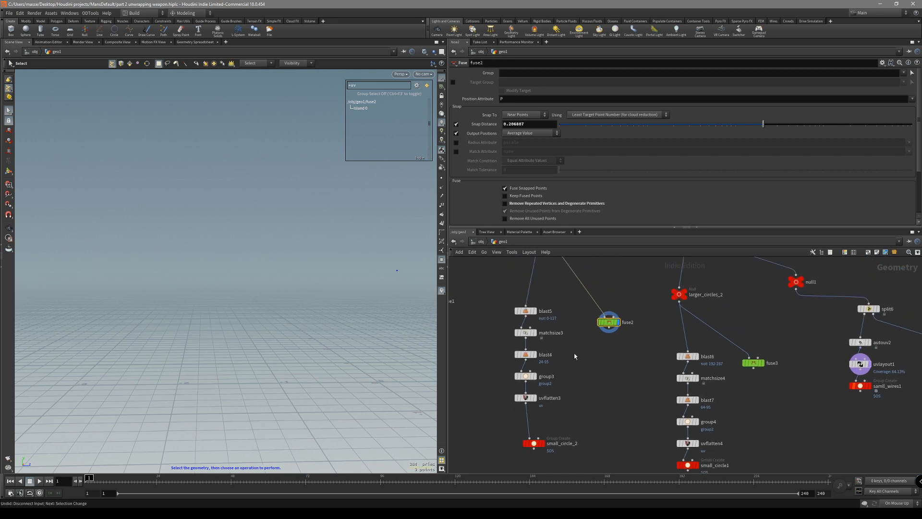
scroll(619, 369, down, 3)
scroll(516, 336, up, 4)
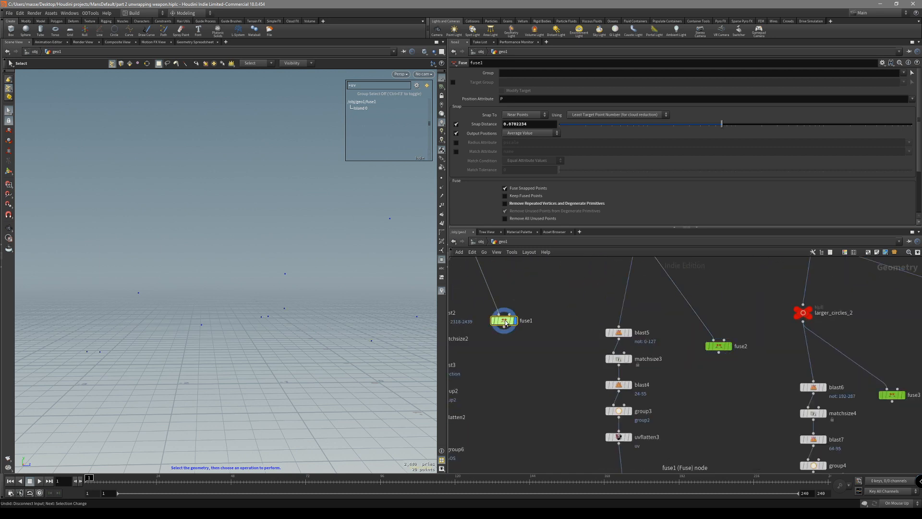
alt+drag(390, 327, 357, 338)
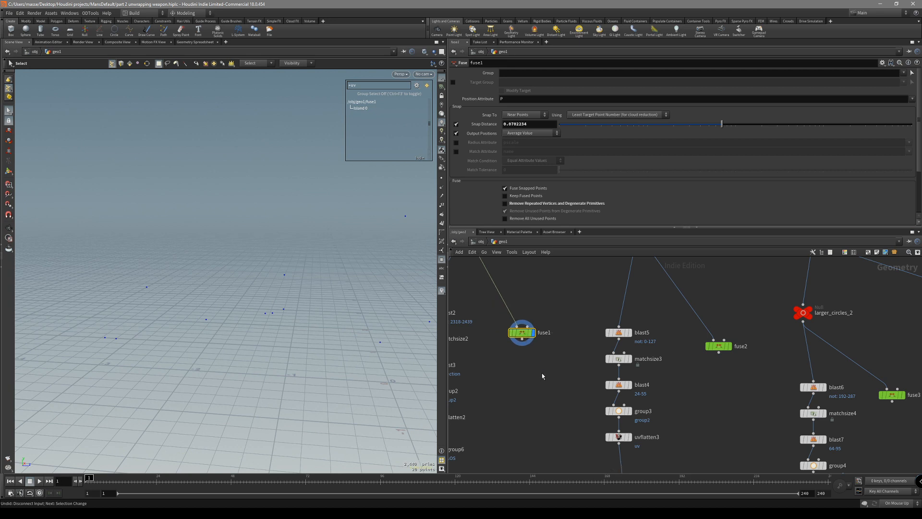
- Display the autouv1 node below blast9 and show its unwrap in the UV view
scroll(571, 357, down, 4)
middle_drag(556, 382, 582, 453)
scroll(589, 402, up, 3)
scroll(644, 416, down, 4)
scroll(565, 423, up, 2)
scroll(562, 419, up, 2)
middle_drag(560, 406, 554, 428)
scroll(555, 429, up, 2)
middle_drag(577, 397, 583, 419)
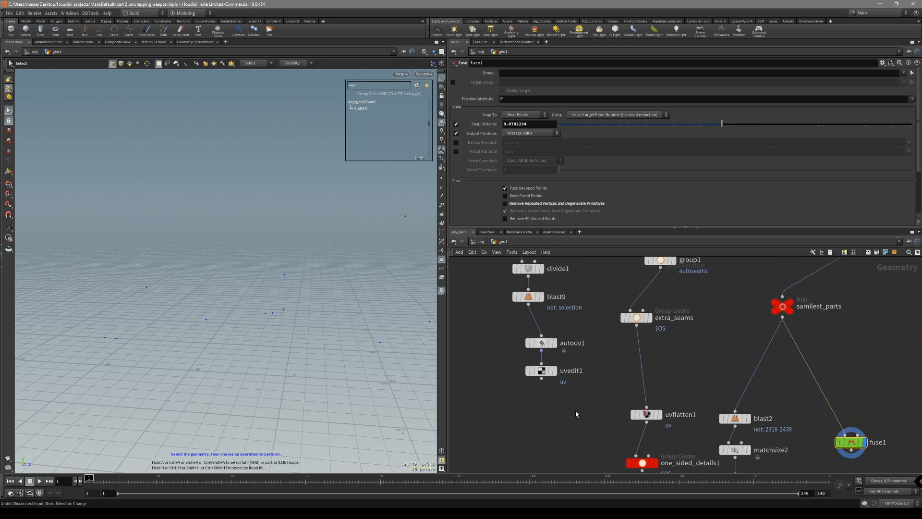
click(542, 347)
click(554, 343)
key(space+5)
- Inspect the red overlap area in the autouv1 layout and check the viewport's UV Overlap display option
scroll(212, 360, down, 1)
scroll(213, 360, up, 4)
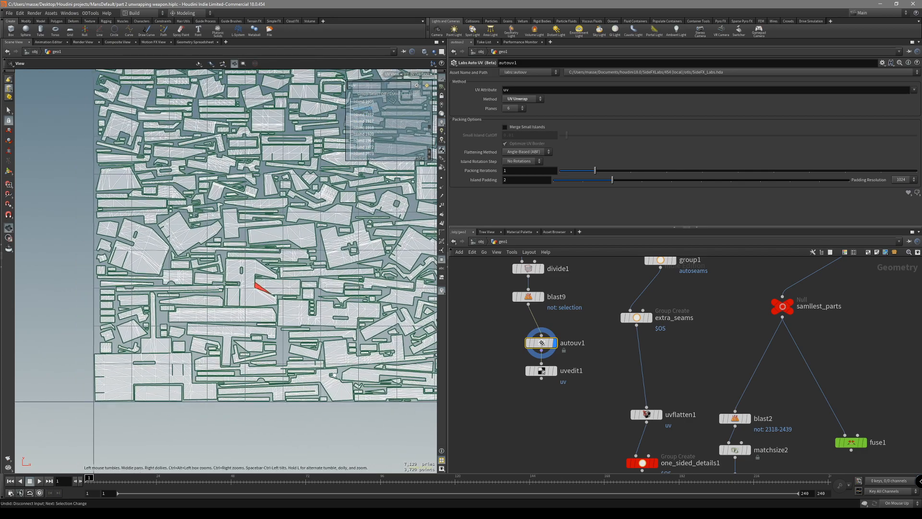
scroll(266, 398, up, 3)
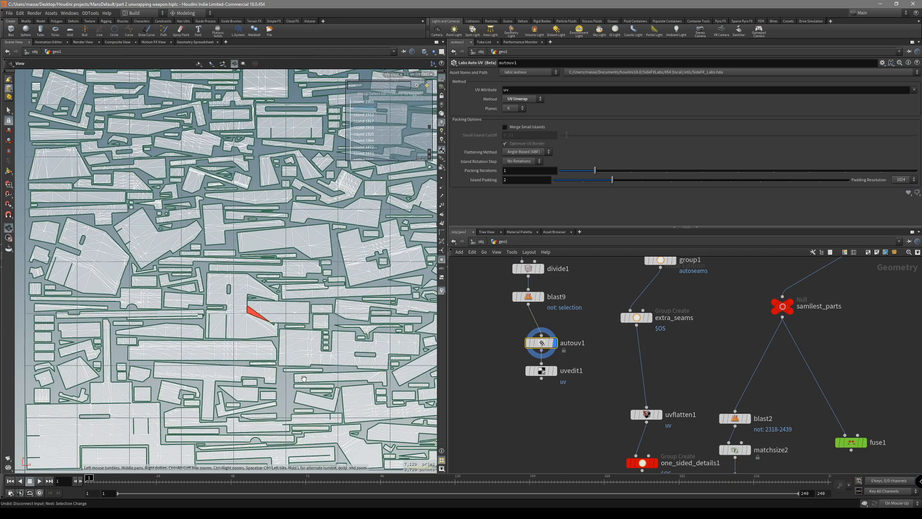
scroll(269, 355, up, 5)
key(s)
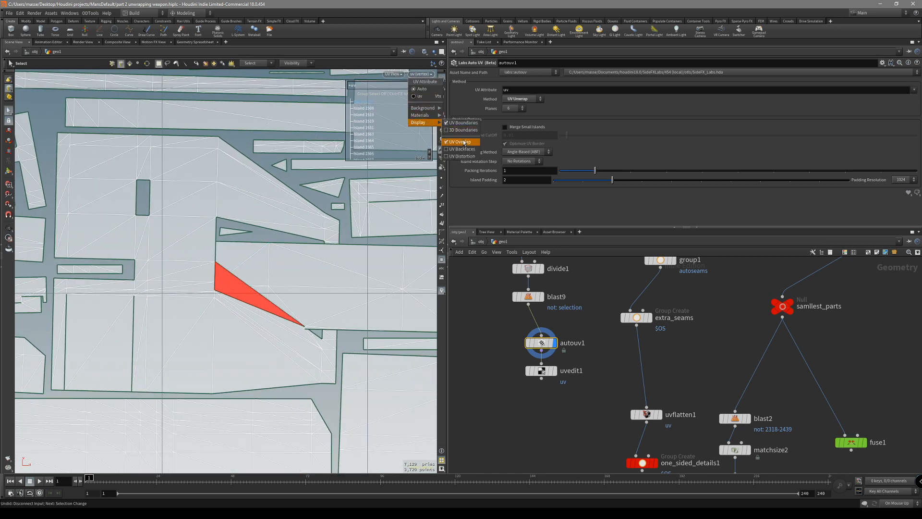
scroll(244, 293, down, 10)
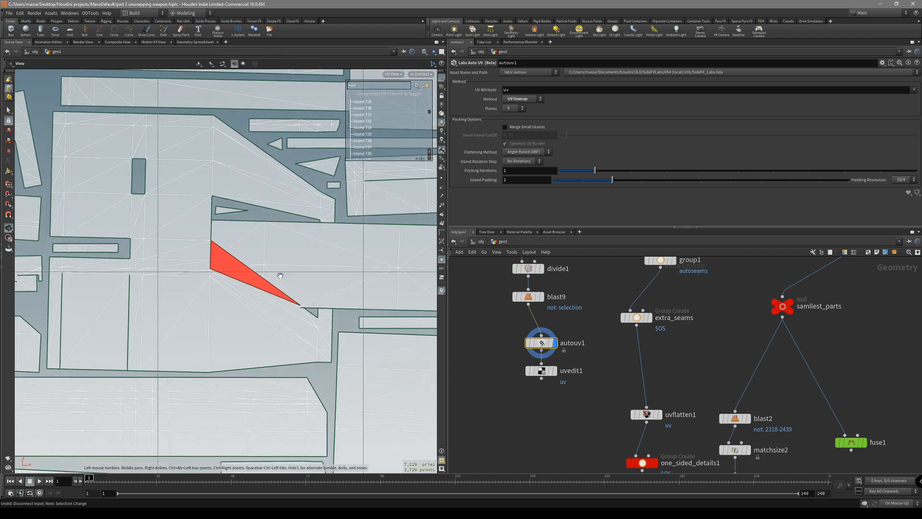
- Examine the UV islands around the overlap and select the island that contains it
scroll(245, 289, down, 4)
middle_drag(244, 290, 148, 400)
scroll(353, 217, up, 9)
middle_drag(353, 216, 332, 225)
scroll(257, 216, up, 3)
scroll(257, 216, down, 7)
middle_drag(120, 375, 263, 259)
scroll(262, 259, down, 4)
key(s)
scroll(248, 276, up, 4)
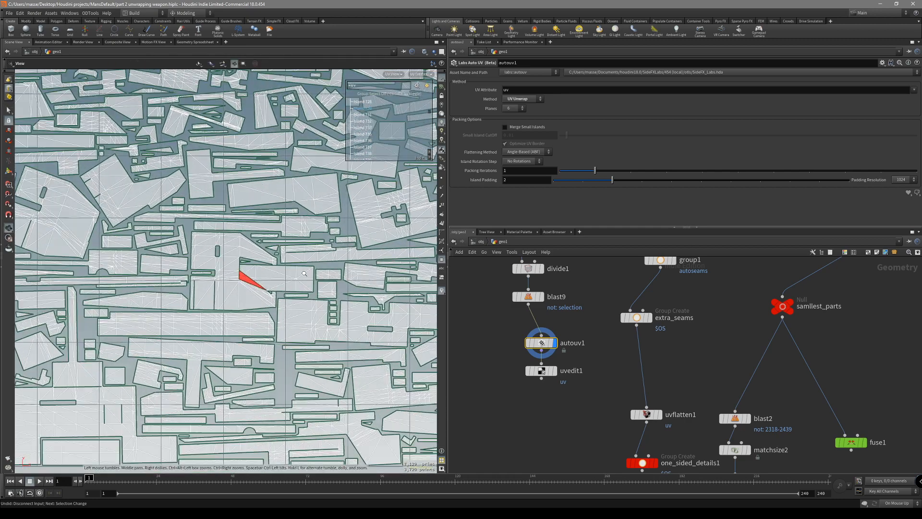
scroll(248, 283, up, 3)
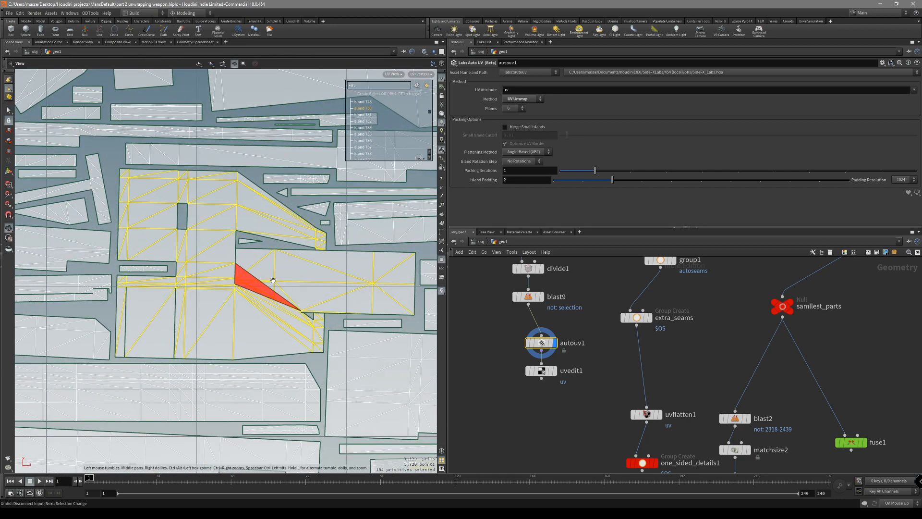
- Locate the overlapping island on the 3D model and select an edge at the tip of the dark gap
key(space+1)
drag(273, 280, 228, 321)
scroll(243, 312, up, 4)
key(3)
right_drag(228, 321, 343, 292)
key(s)
click(216, 311)
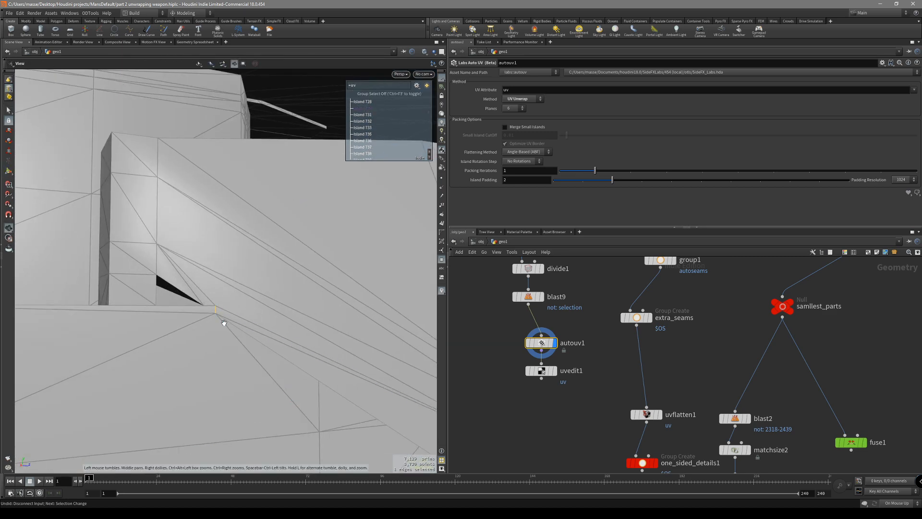
drag(225, 324, 225, 322)
- Check where the selected edge falls in the UV layout and return to the perspective view
key(space+5)
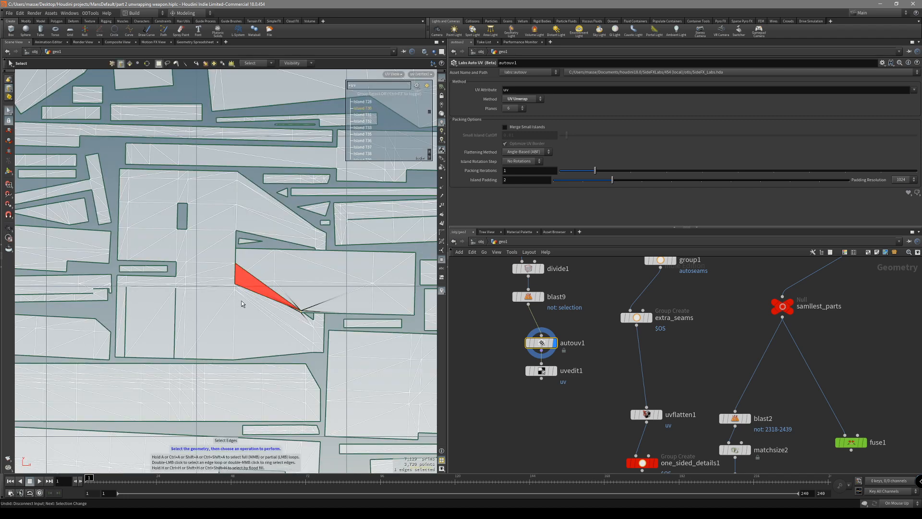
key(2)
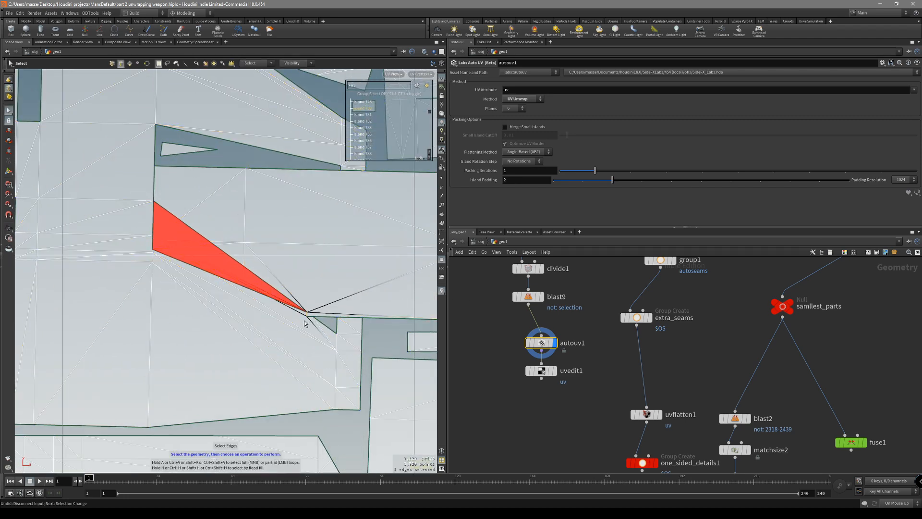
key(space+1)
drag(298, 325, 214, 343)
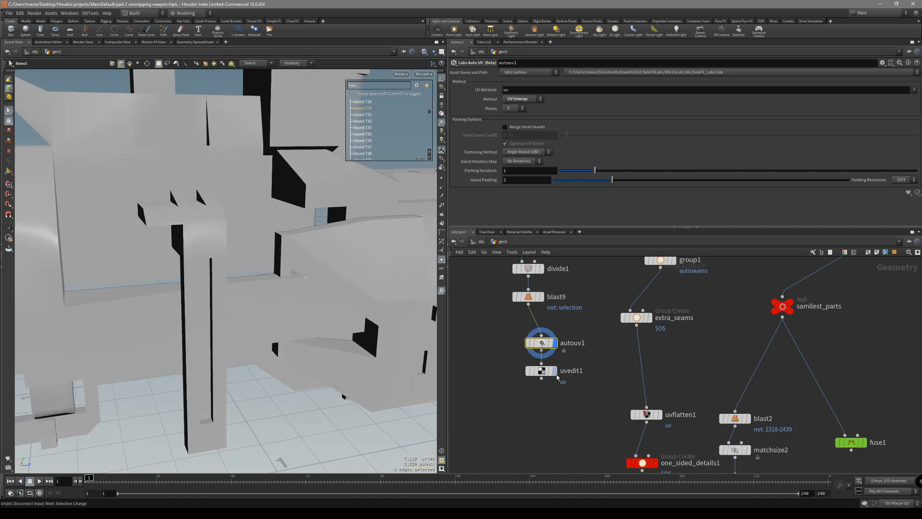
- Delete the autouv1 and uvedit1 nodes below blast9
click(554, 331)
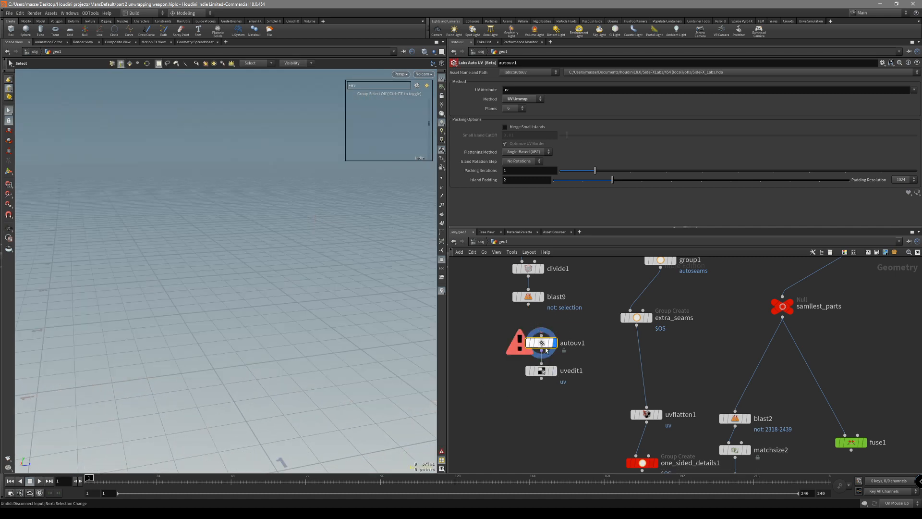
drag(576, 394, 534, 341)
key(Delete)
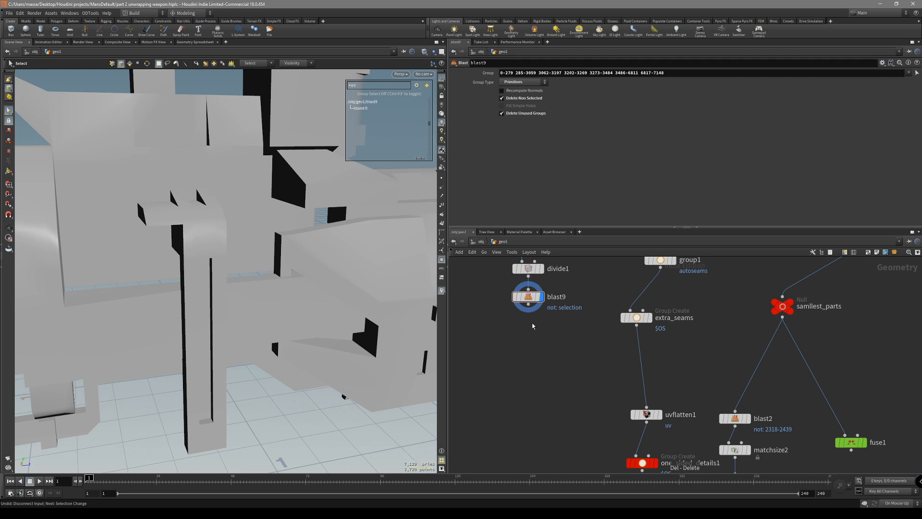
- Add a UV Autoseam node connected below blast9 and display it
middle_drag(535, 351, 545, 370)
key(Tab)
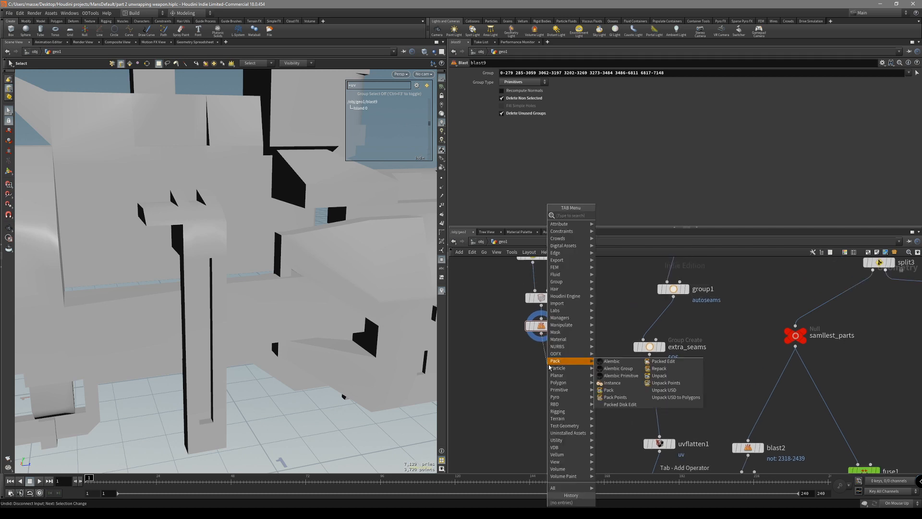
text(autose)
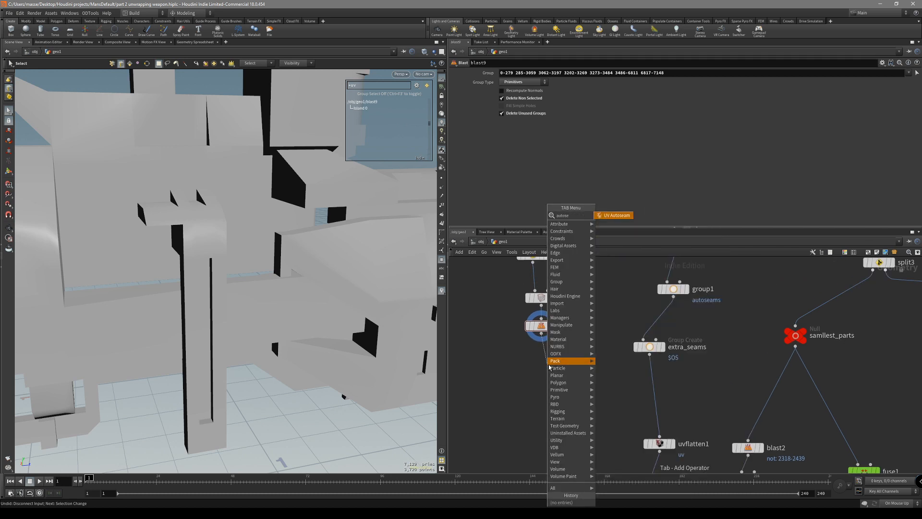
key(Return)
click(549, 366)
key(r)
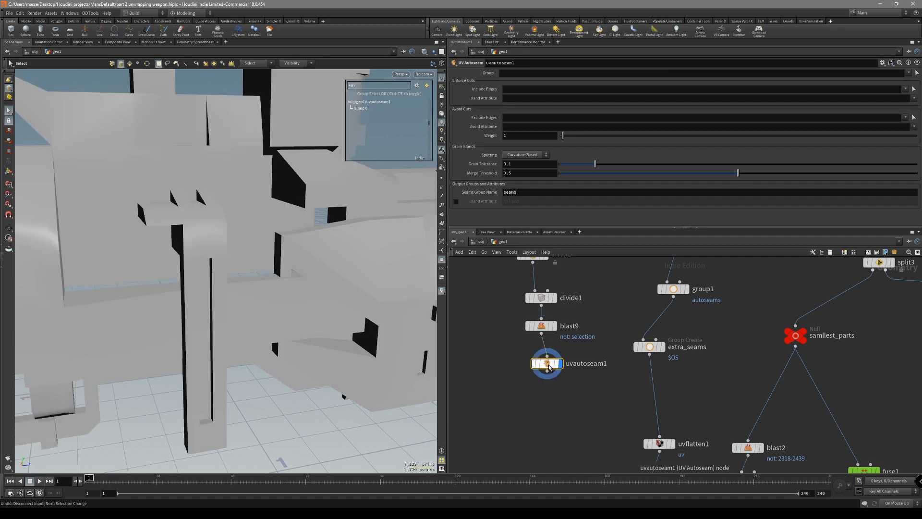
key(Return)
- Filter the viewport group list to the seams edge group and colour the groups on the model
scroll(331, 266, down, 4)
alt+drag(330, 266, 251, 269)
scroll(251, 269, up, 3)
alt+drag(283, 222, 293, 257)
key(shift+w)
key(shift+w)
alt+drag(265, 200, 284, 220)
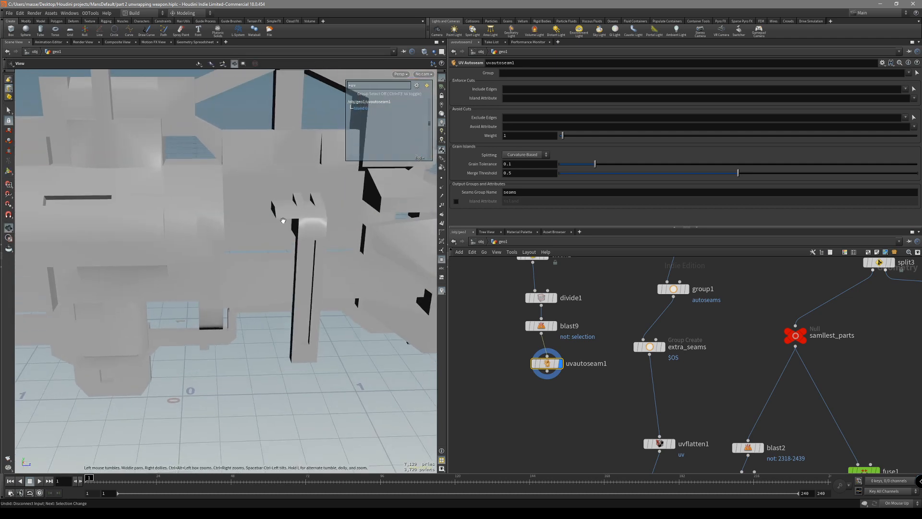
key(s)
key(shift+w)
click(416, 85)
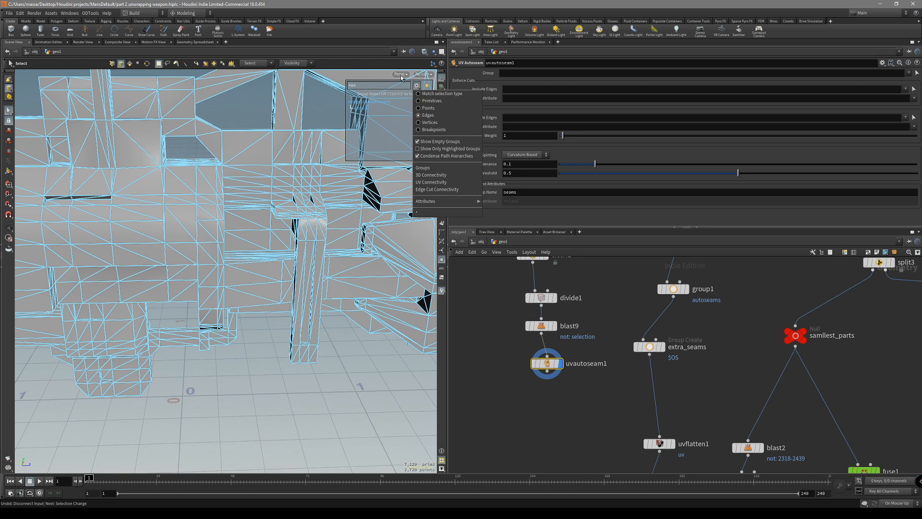
key(Escape)
key(shift+w)
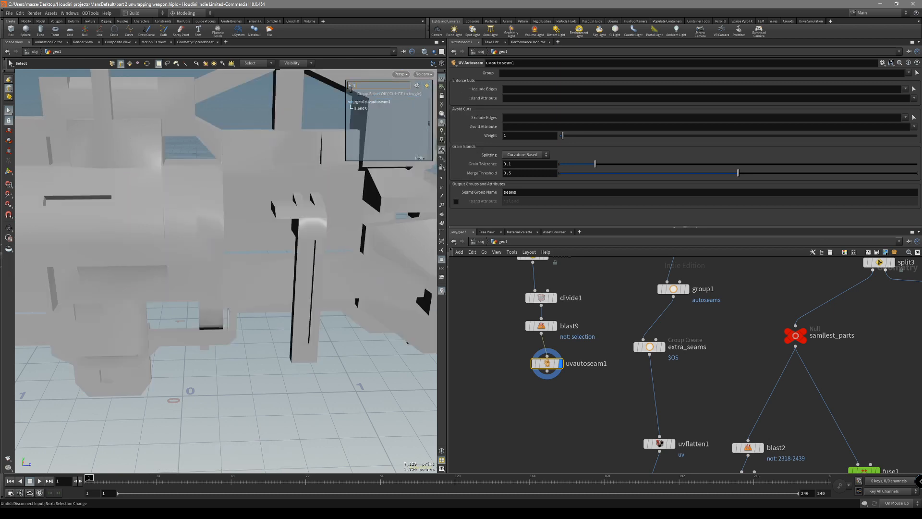
alt+drag(233, 130, 196, 136)
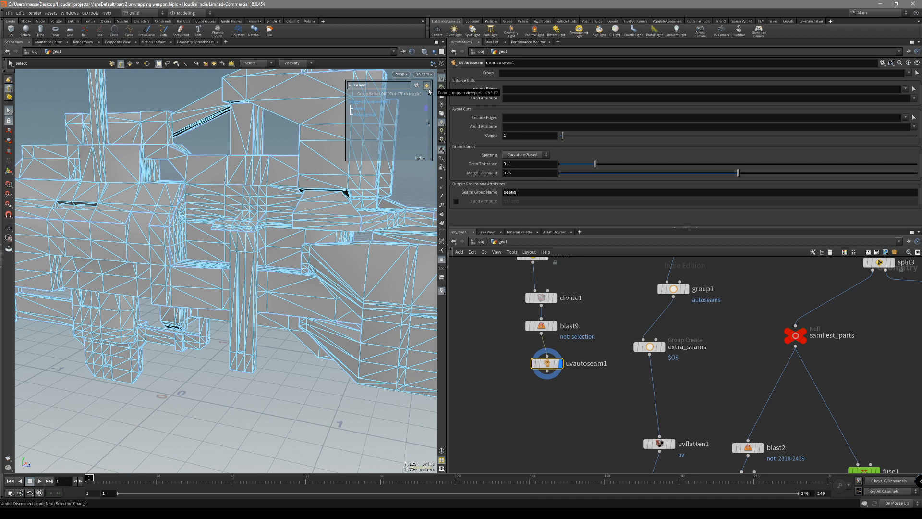
alt+drag(214, 138, 193, 178)
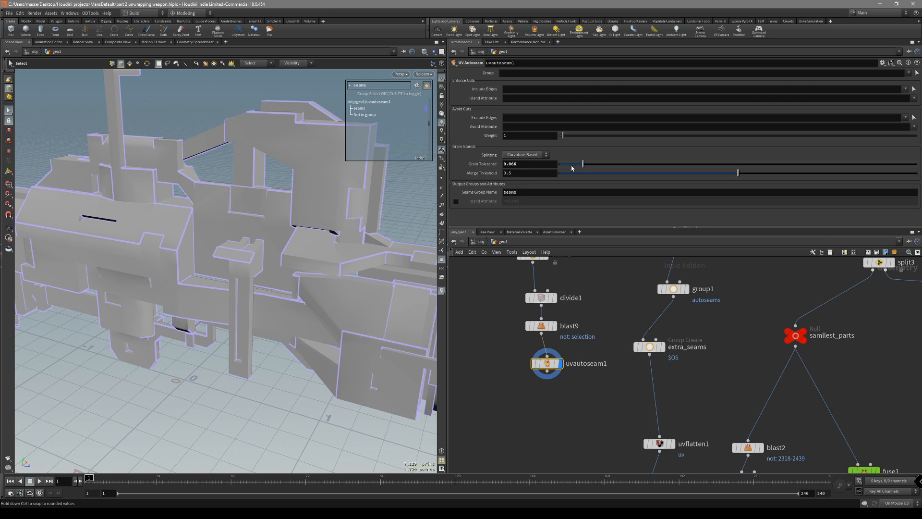
- Set the UV Autoseam's merge threshold to 0.124 and its grain tolerance to 0.052, inspecting the seams on the model
drag(607, 173, 594, 175)
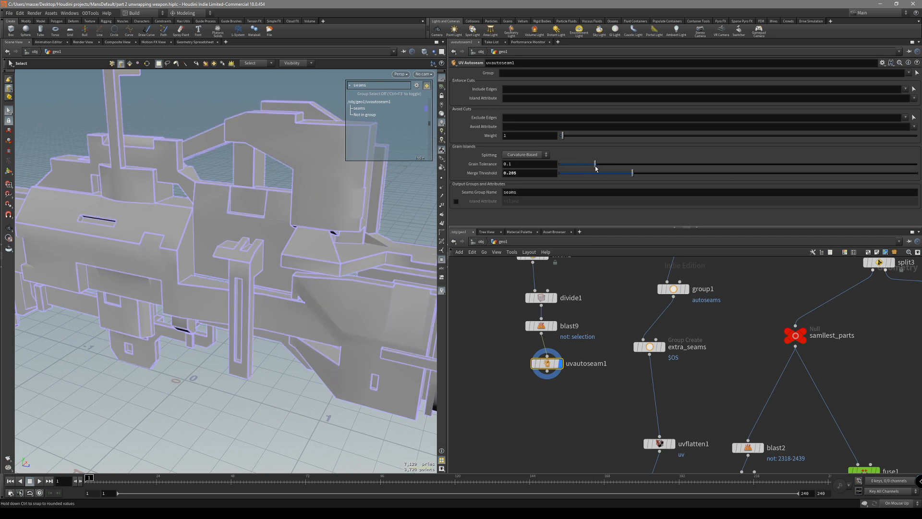
mouse_move(156, 240)
alt+mouse_down()
mouse_move(255, 230)
mouse_move(249, 249)
mouse_move(275, 259)
mouse_move(302, 243)
alt+mouse_up()
key(shift+w)
alt+middle_drag(288, 250, 310, 293)
scroll(374, 254, up, 4)
drag(269, 269, 314, 288)
scroll(284, 270, up, 3)
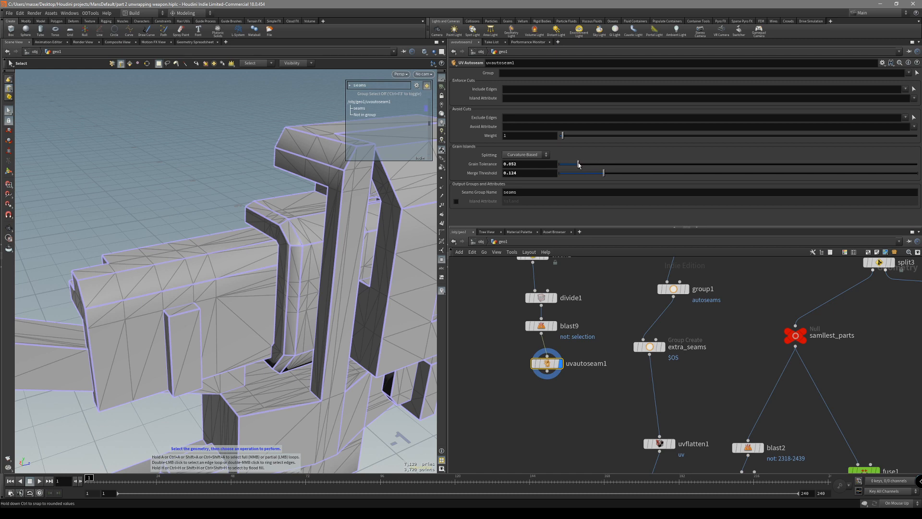
- Set the UV Autoseam's grain tolerance to 0.056 and inspect the seams on the bent pipe handle
key(shift+w)
mouse_move(315, 283)
alt+mouse_down()
mouse_move(350, 233)
mouse_move(298, 328)
mouse_move(322, 264)
mouse_move(334, 287)
mouse_move(247, 312)
mouse_move(191, 282)
mouse_move(188, 257)
mouse_move(250, 259)
mouse_move(157, 263)
mouse_move(303, 235)
mouse_move(201, 251)
mouse_move(257, 245)
mouse_move(282, 223)
mouse_move(246, 204)
mouse_move(263, 251)
mouse_move(212, 264)
mouse_move(269, 241)
mouse_move(262, 184)
mouse_move(320, 253)
mouse_move(236, 268)
mouse_move(226, 283)
mouse_move(231, 293)
mouse_move(307, 269)
mouse_move(278, 283)
mouse_move(219, 279)
mouse_move(283, 271)
mouse_move(186, 295)
mouse_move(179, 279)
mouse_move(231, 259)
alt+mouse_up()
key(shift+w)
key(shift+w)
scroll(219, 279, up, 4)
scroll(288, 272, up, 6)
key(shift+w)
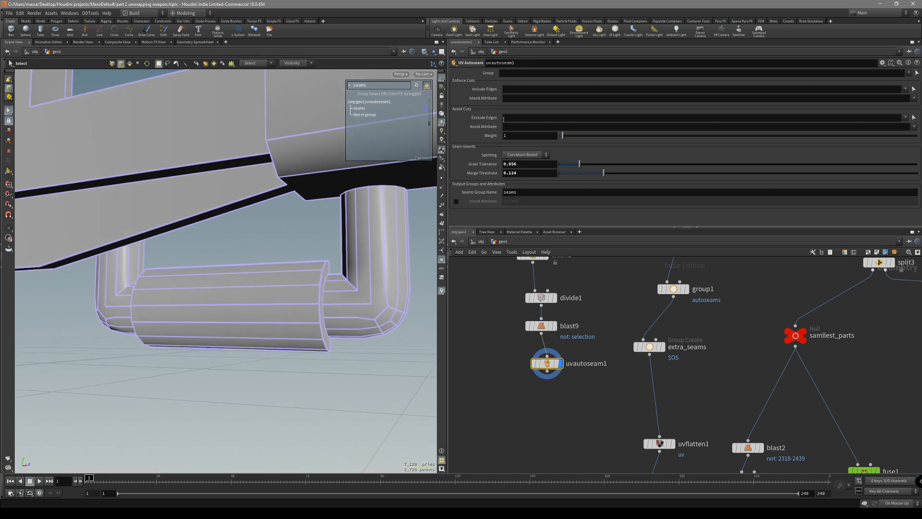
drag(310, 262, 313, 256)
scroll(303, 233, down, 4)
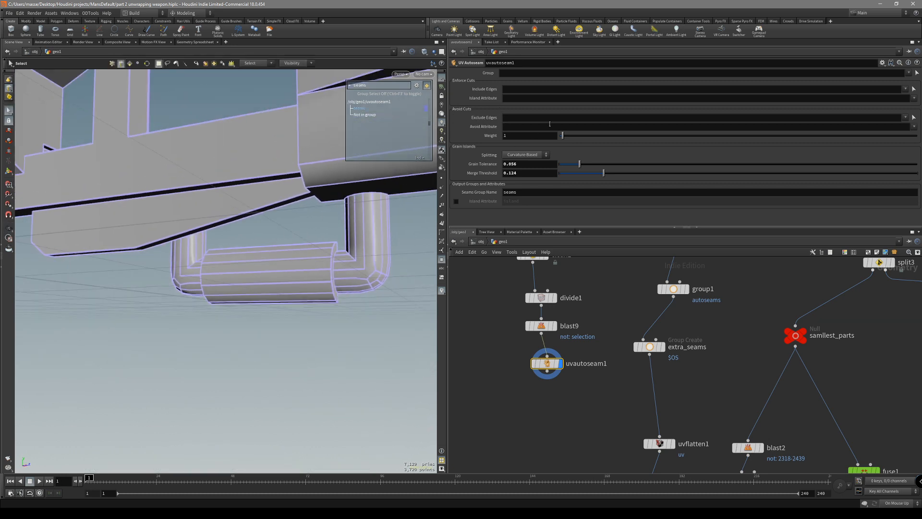
- Exclude all edges of the bent pipe handle from the UV Autoseam's cuts
click(915, 118)
drag(398, 308, 167, 244)
shift+drag(408, 301, 335, 231)
shift+drag(374, 326, 166, 245)
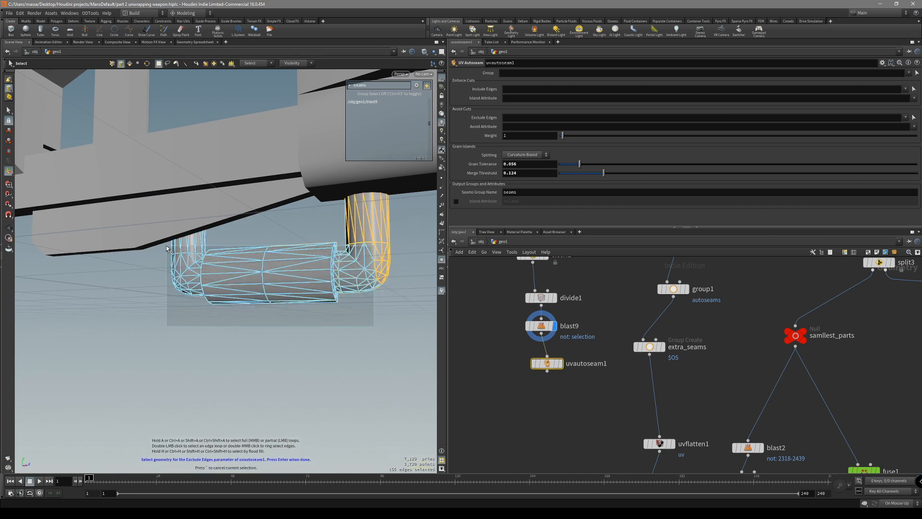
key(Return)
drag(263, 238, 251, 265)
- Add a UV Flatten node connected below uvautoseam1 and display it
middle_drag(601, 388, 601, 380)
key(Tab)
mouse_move(555, 383)
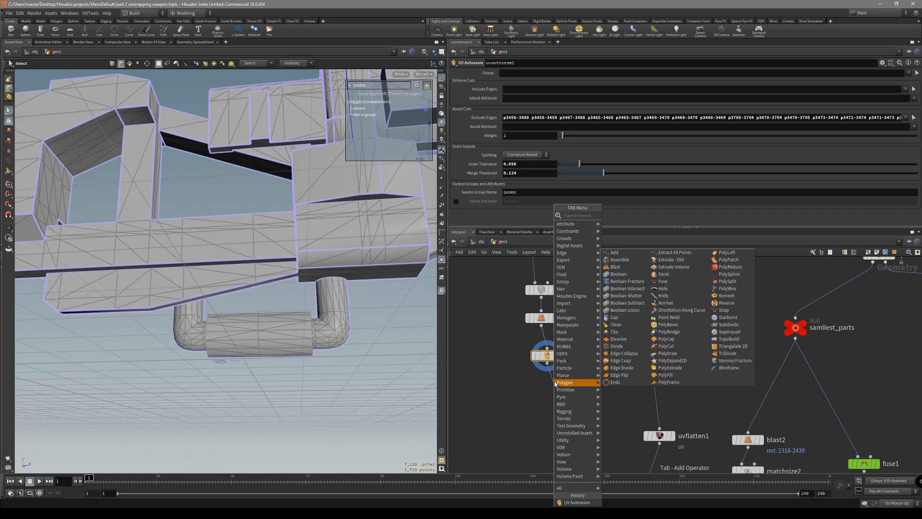
text(uvf)
key(Return)
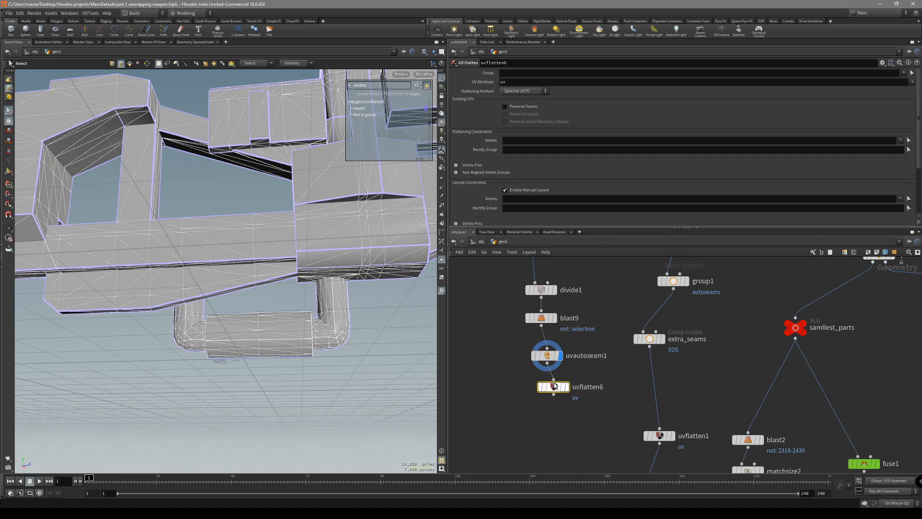
click(567, 386)
- Using the UV Flatten's Cut Seams mode, cut a seam path along the first elbow of the bent pipe handle
alt+drag(323, 296, 311, 315)
alt+right_drag(311, 314, 383, 310)
alt+drag(383, 311, 379, 321)
key(Return)
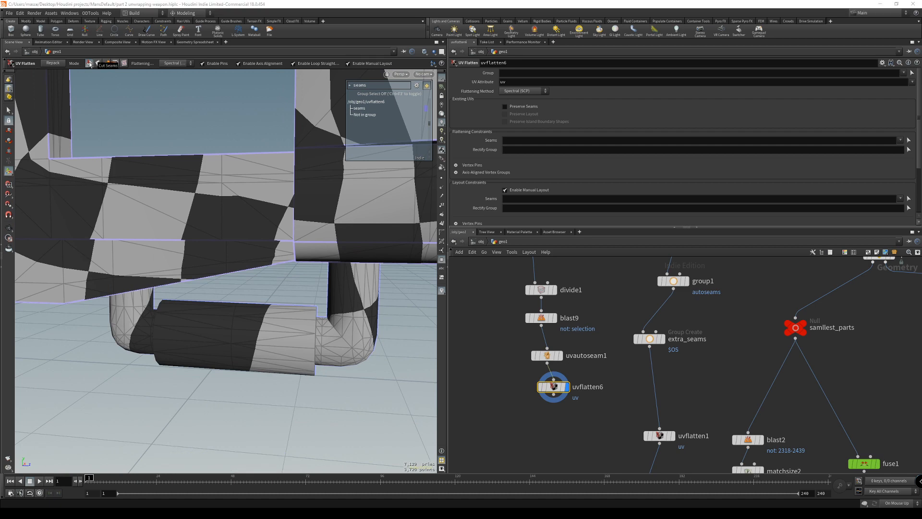
alt+middle_drag(324, 314, 289, 286)
alt+right_drag(288, 286, 404, 284)
click(296, 296)
alt+drag(365, 356, 372, 373)
click(382, 358)
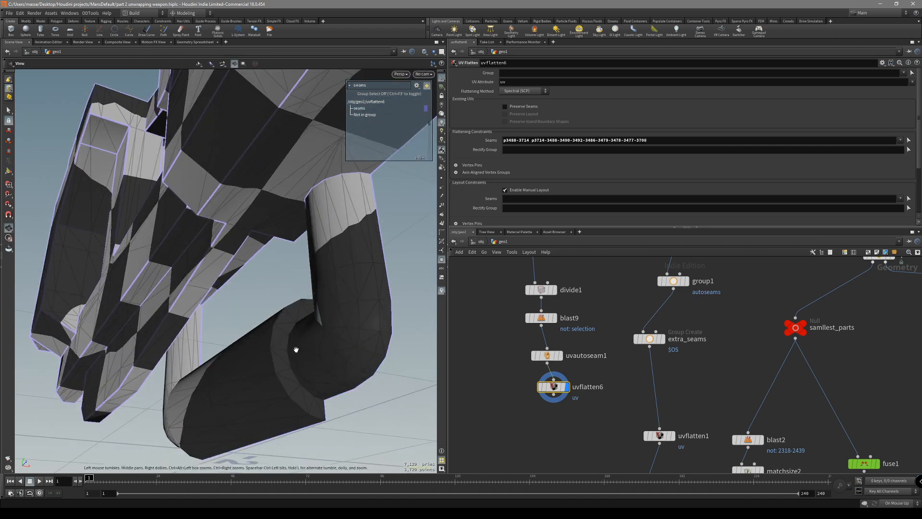
alt+drag(298, 350, 368, 376)
key(Return)
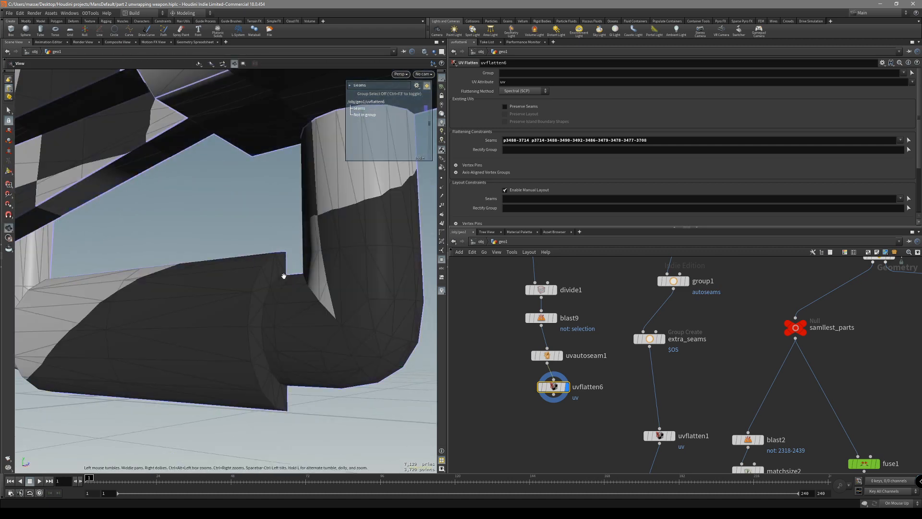
- Cut a second seam path on the pipe handle, along the thicker middle cylinder between the elbows
click(286, 273)
alt+drag(287, 276, 155, 299)
click(283, 348)
key(space+h)
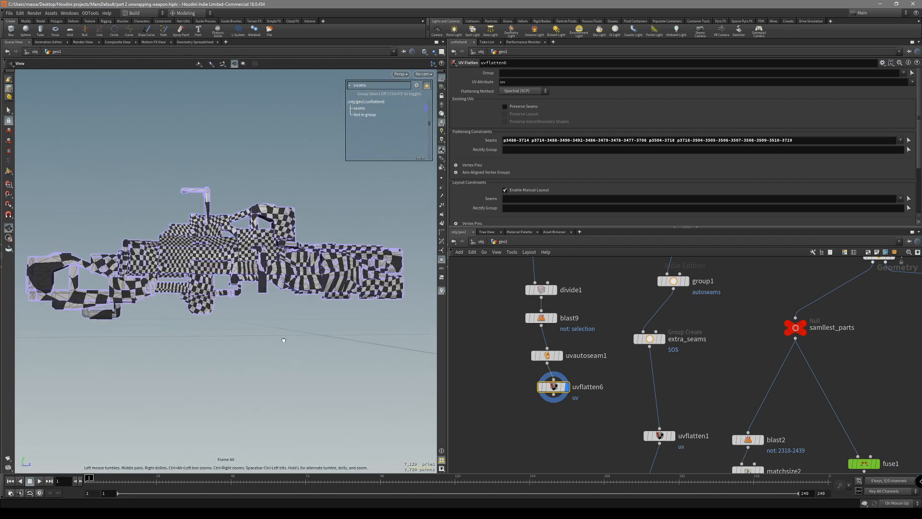
- Cut a third seam path along the opposite elbow of the pipe handle
alt+middle_drag(155, 299, 256, 307)
scroll(203, 321, up, 10)
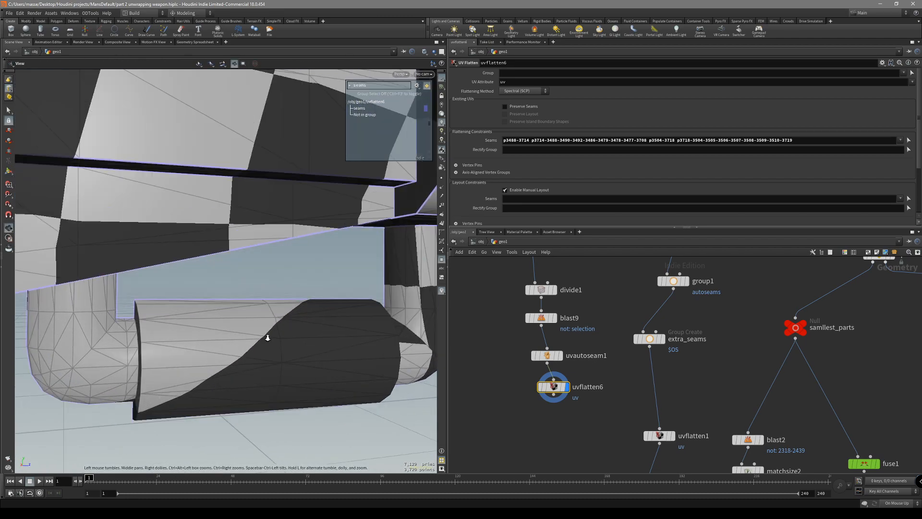
alt+drag(210, 324, 232, 370)
scroll(206, 319, up, 3)
click(206, 318)
click(209, 422)
alt+drag(209, 422, 233, 347)
alt+drag(158, 378, 181, 319)
key(Return)
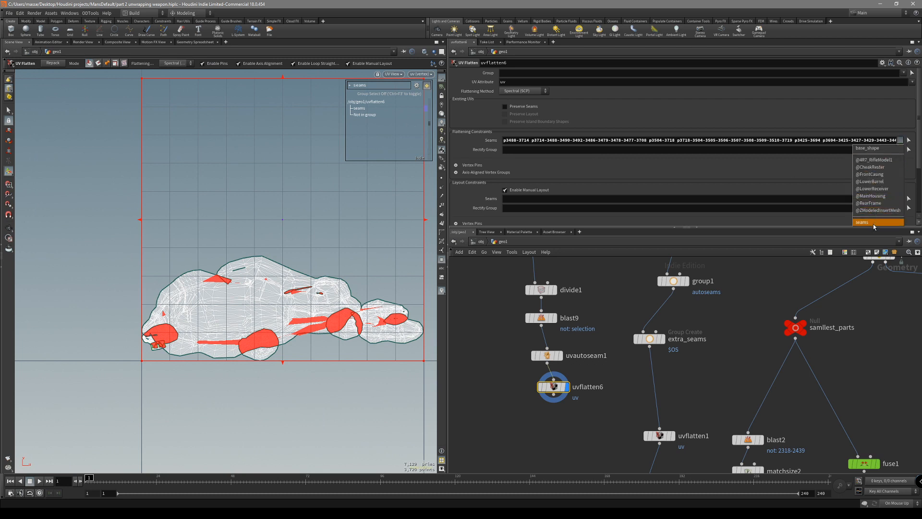
- Add the seams edge group to the UV Flatten's flattening seams and repack the UV islands
click(877, 222)
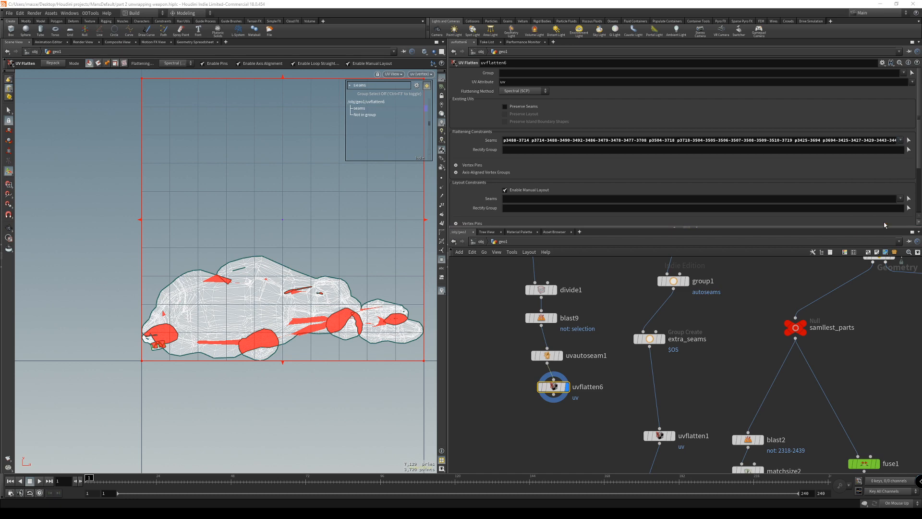
alt+middle_drag(238, 254, 239, 240)
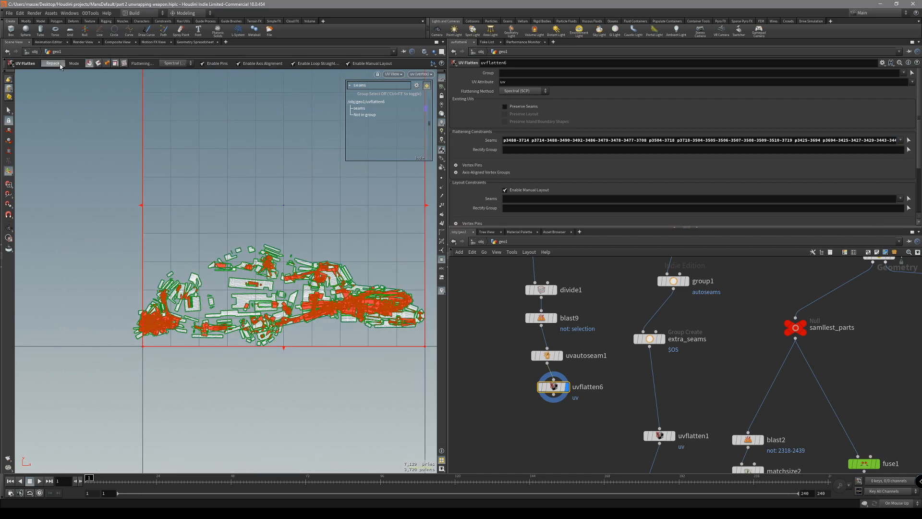
alt+middle_drag(356, 219, 333, 271)
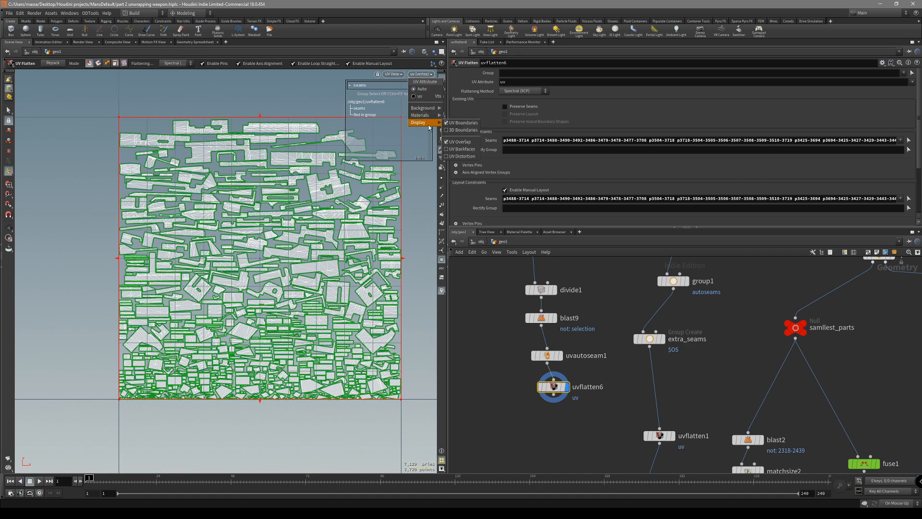
click(425, 248)
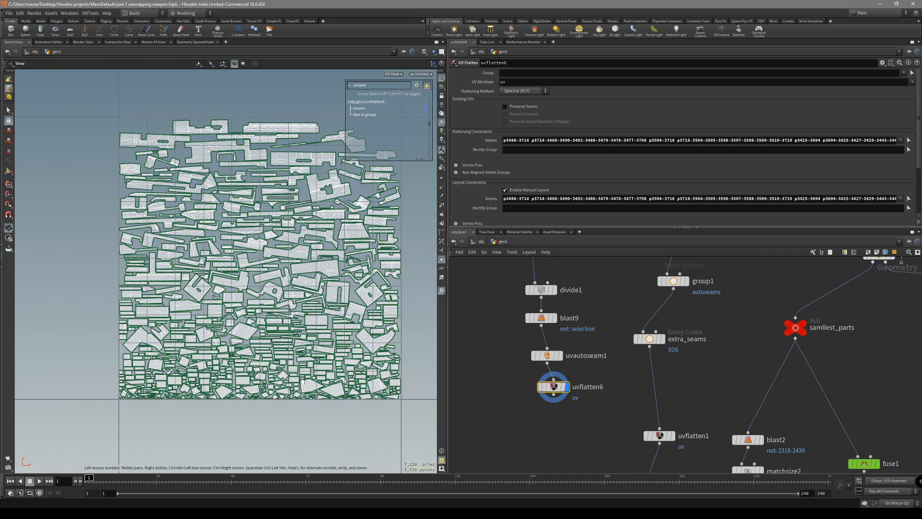
scroll(290, 398, up, 5)
alt+middle_drag(303, 397, 364, 379)
middle_drag(292, 375, 278, 387)
middle_drag(326, 368, 144, 387)
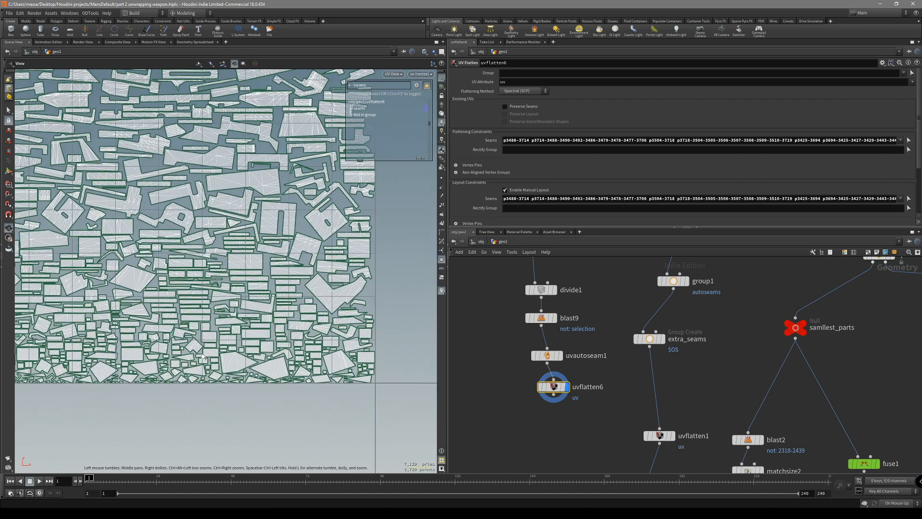
scroll(268, 314, down, 6)
scroll(268, 314, up, 3)
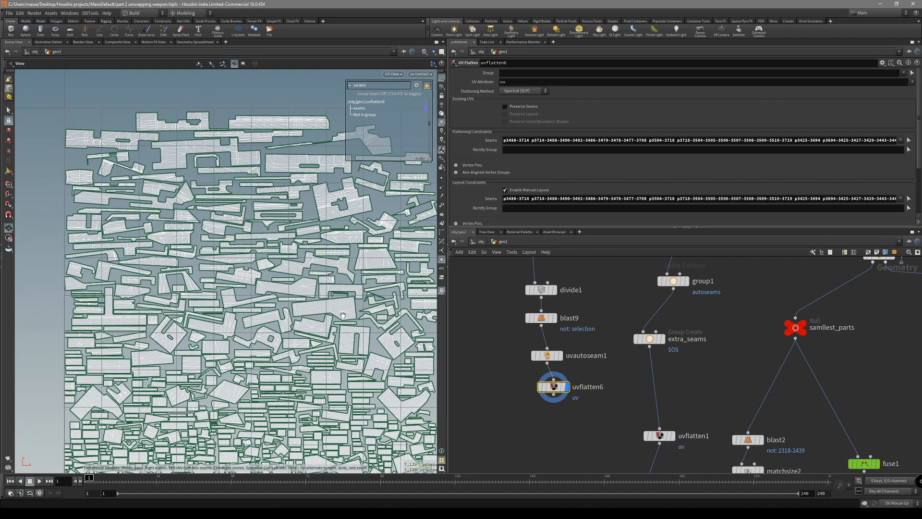
- Add a UV Layout node connected below uvflatten6 and display it
middle_drag(586, 418, 596, 390)
key(Tab)
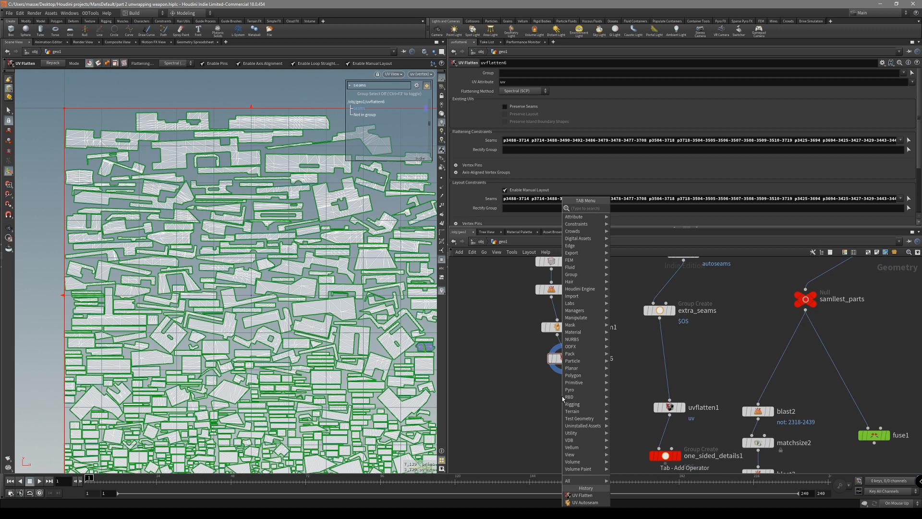
text(uvfl)
key(BackSpace)
key(BackSpace)
text(lay)
key(Escape)
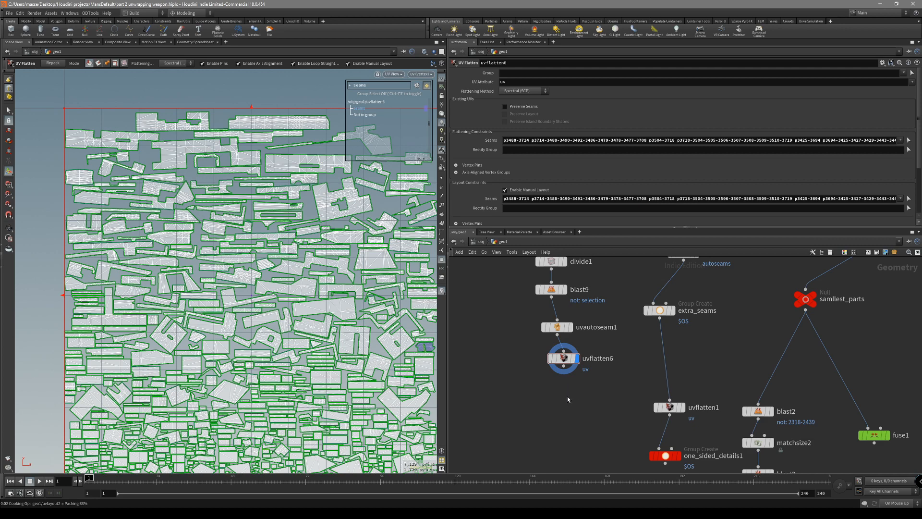
click(574, 395)
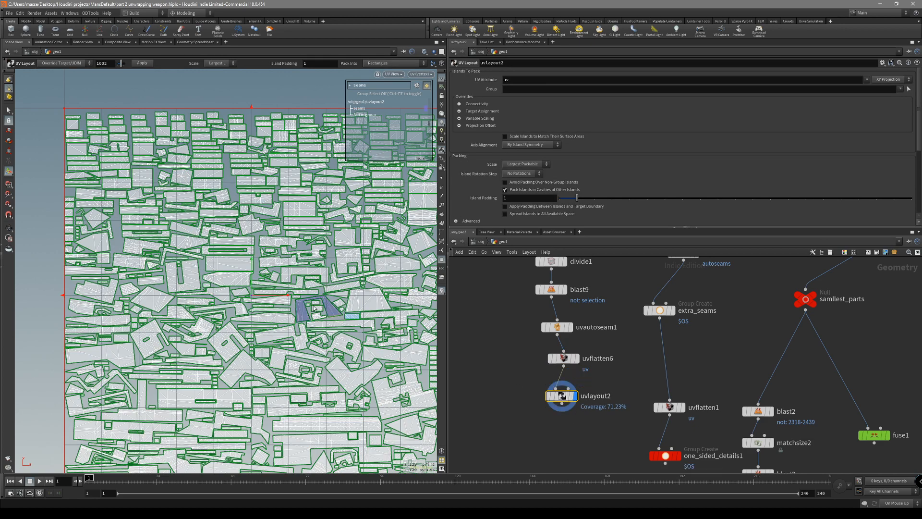
- Set the UV Layout's axis alignment to By Island Position in 3D
alt+right_drag(314, 308, 254, 322)
alt+middle_drag(254, 323, 244, 270)
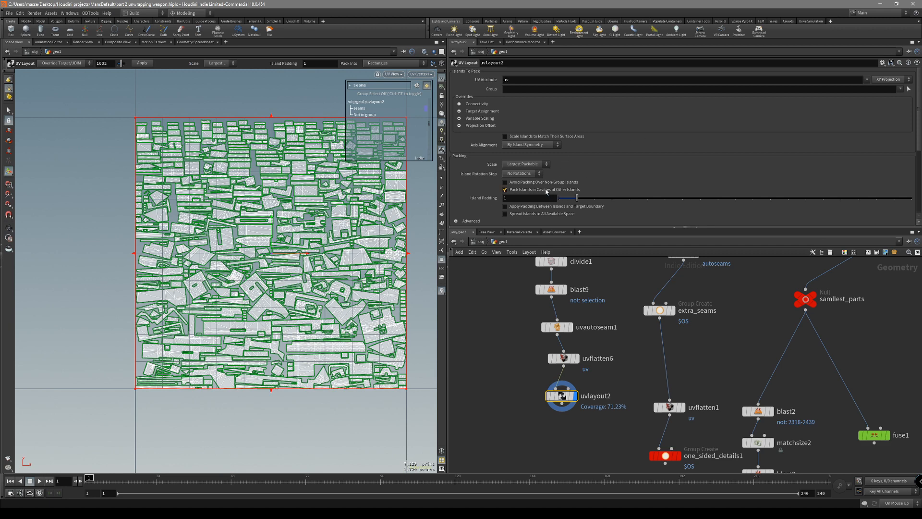
scroll(535, 192, down, 3)
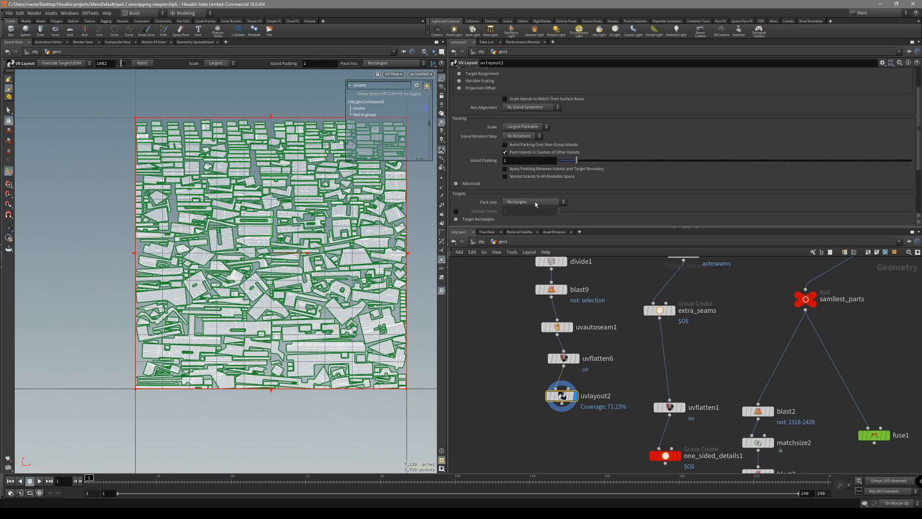
scroll(536, 202, up, 2)
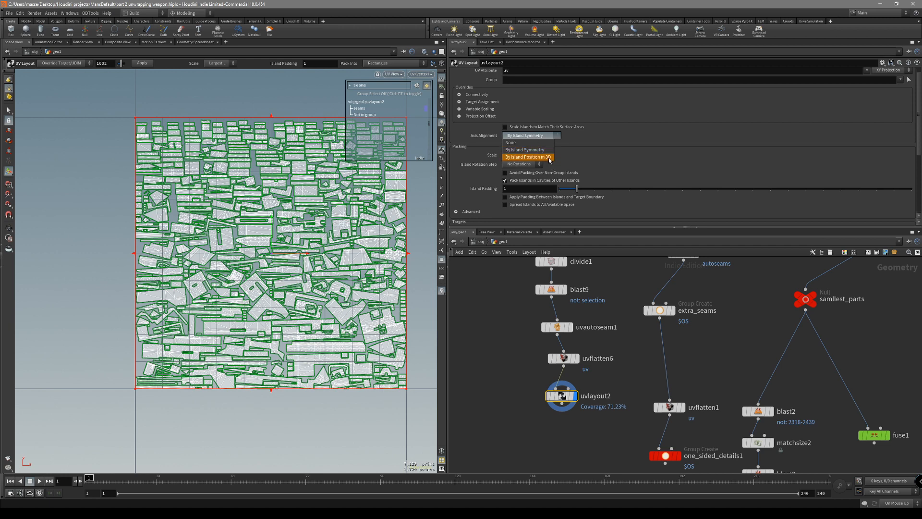
click(550, 157)
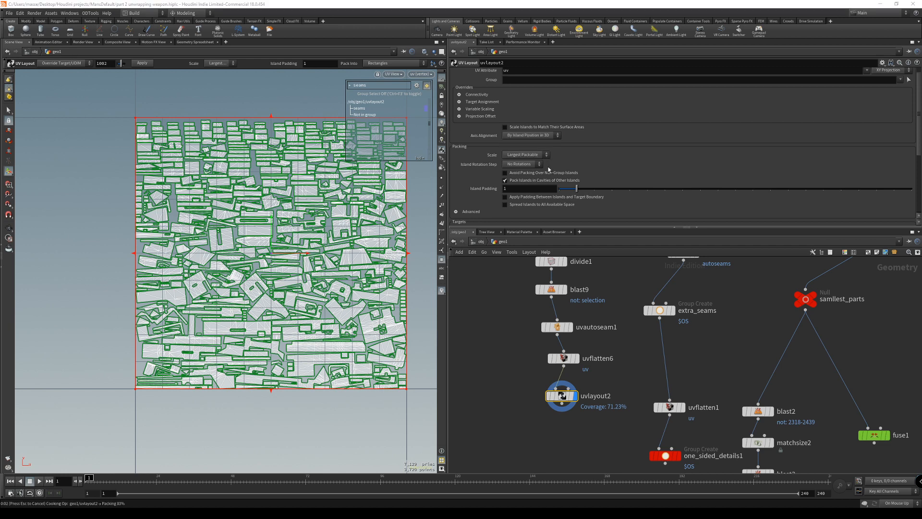
key(Escape)
scroll(302, 276, up, 10)
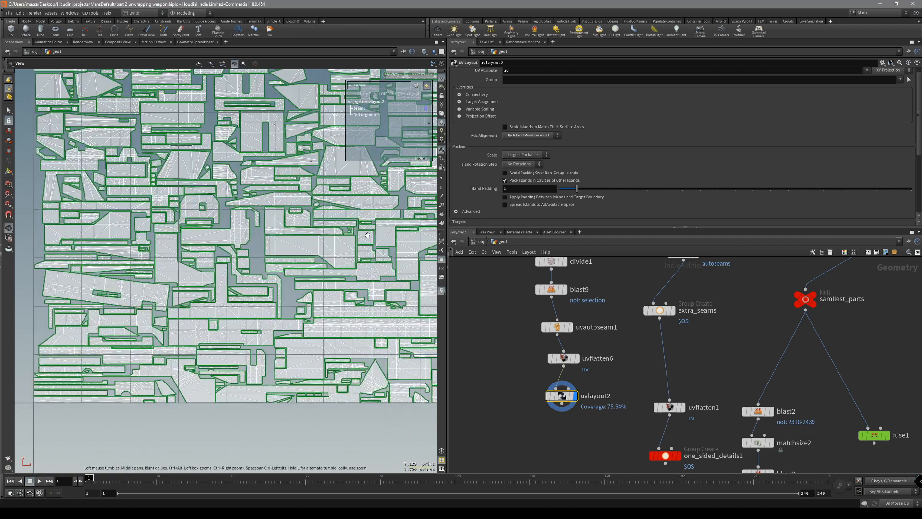
middle_drag(242, 301, 291, 215)
middle_drag(148, 253, 225, 264)
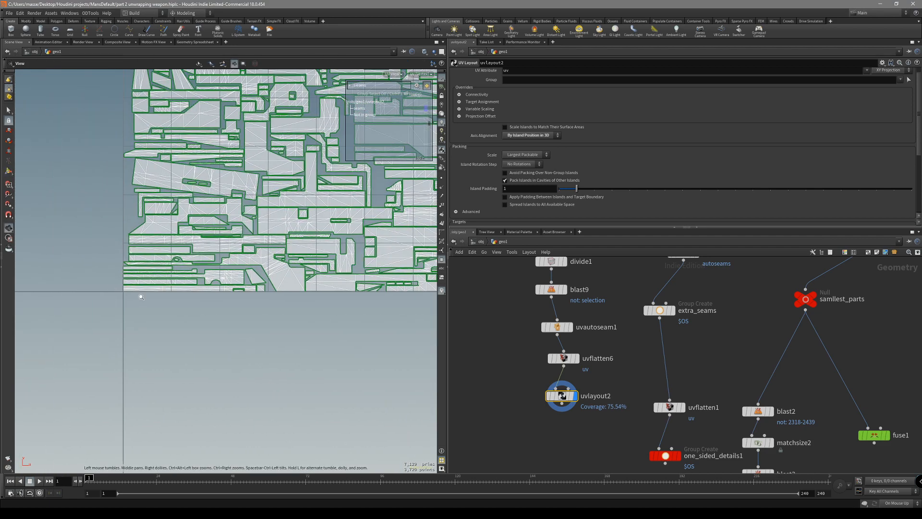
- Enable Spread Islands to All Available Space on the UV Layout and check the islands along the tile's lower edge
scroll(141, 297, up, 6)
key(Return)
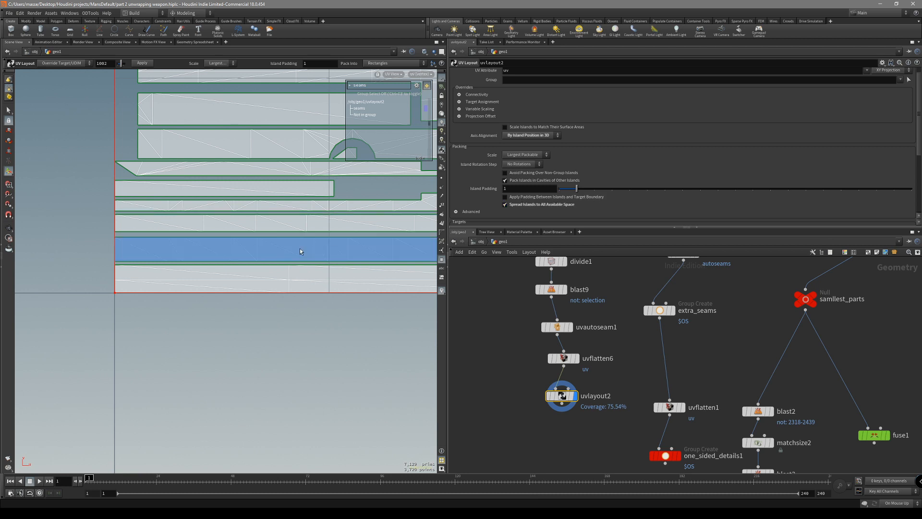
scroll(319, 257, up, 5)
scroll(272, 261, up, 3)
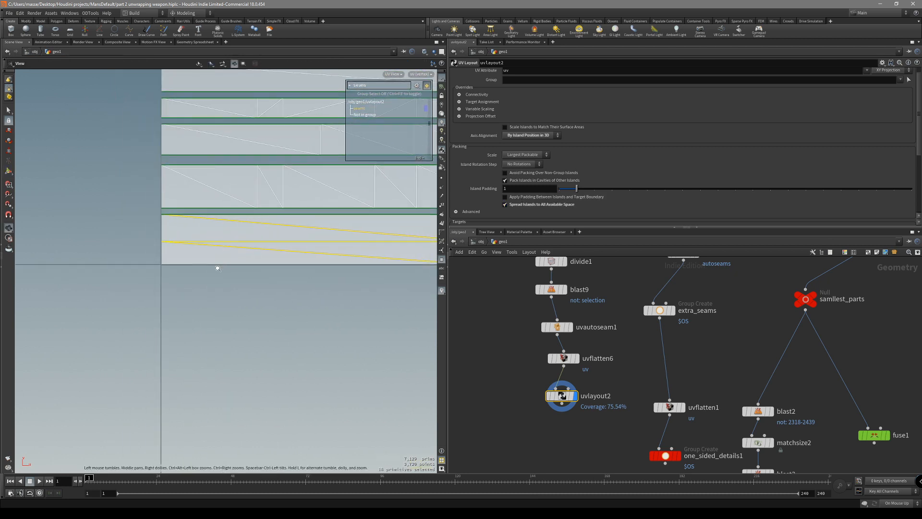
alt+middle_drag(162, 272, 139, 285)
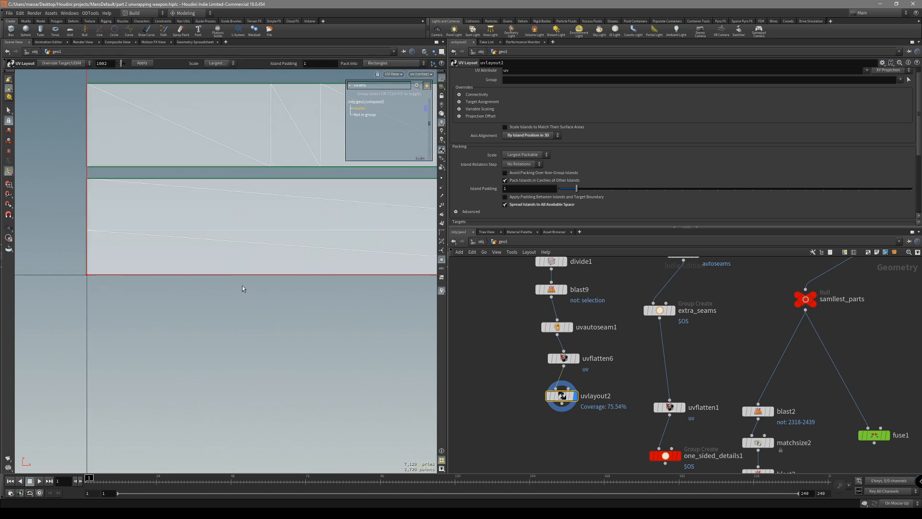
- Enable Apply Padding Between Islands and Target Boundary on the UV Layout and check the spacing at the tile's lower edge
scroll(324, 269, down, 4)
alt+middle_drag(321, 257, 171, 253)
scroll(245, 242, down, 4)
scroll(255, 239, up, 8)
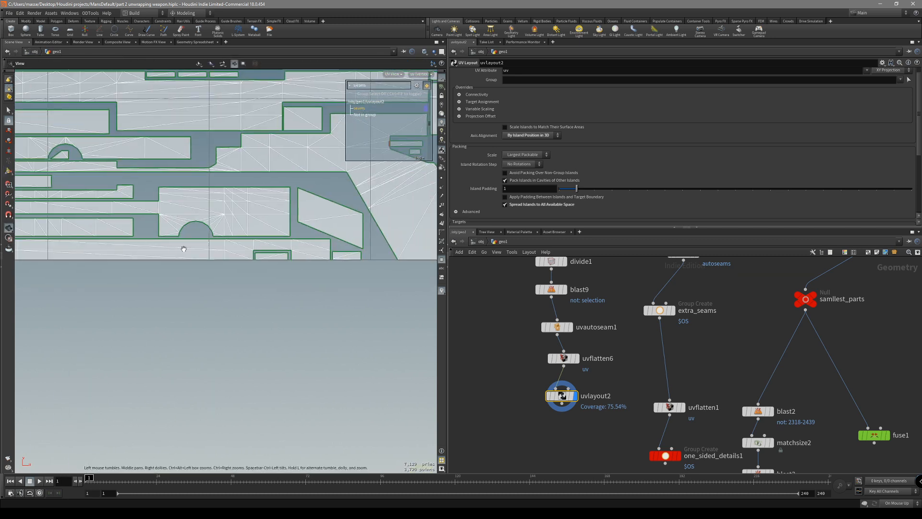
scroll(333, 251, up, 4)
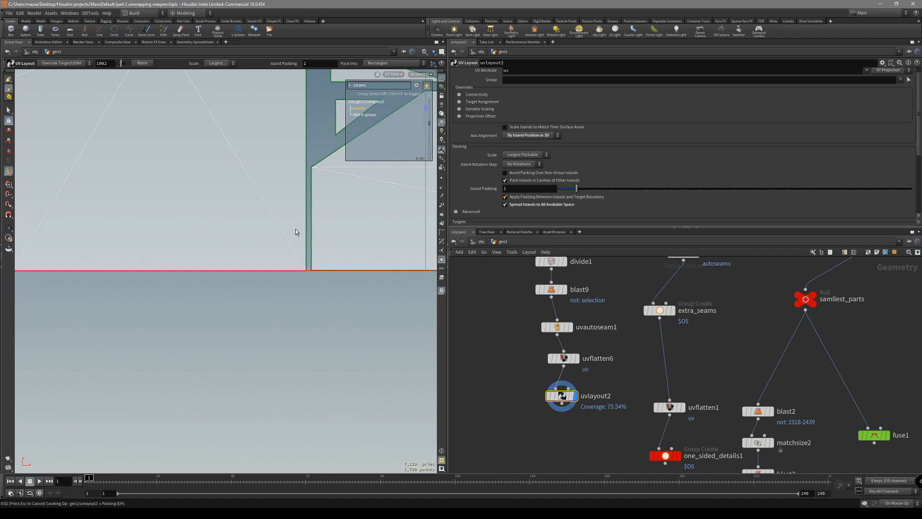
alt+middle_drag(259, 277, 332, 274)
alt+right_drag(332, 275, 193, 271)
alt+middle_drag(193, 271, 266, 275)
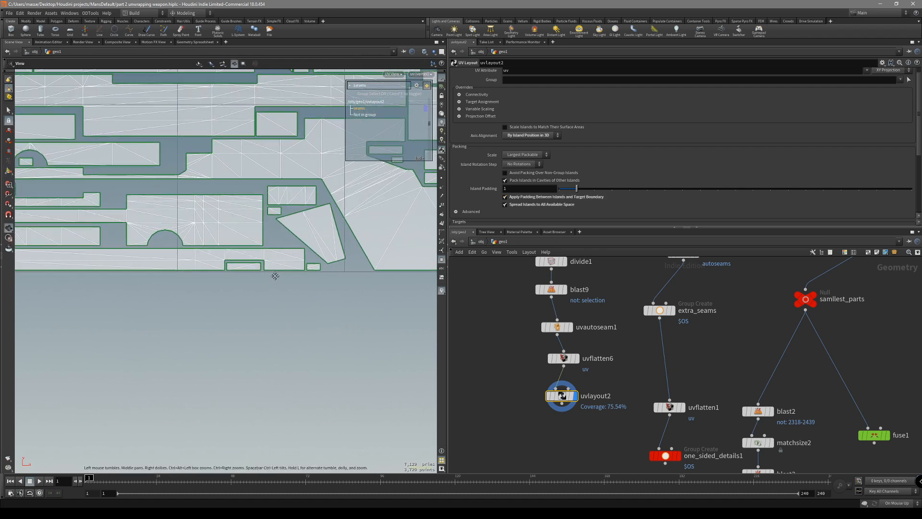
alt+right_drag(266, 275, 206, 282)
alt+middle_drag(205, 282, 172, 443)
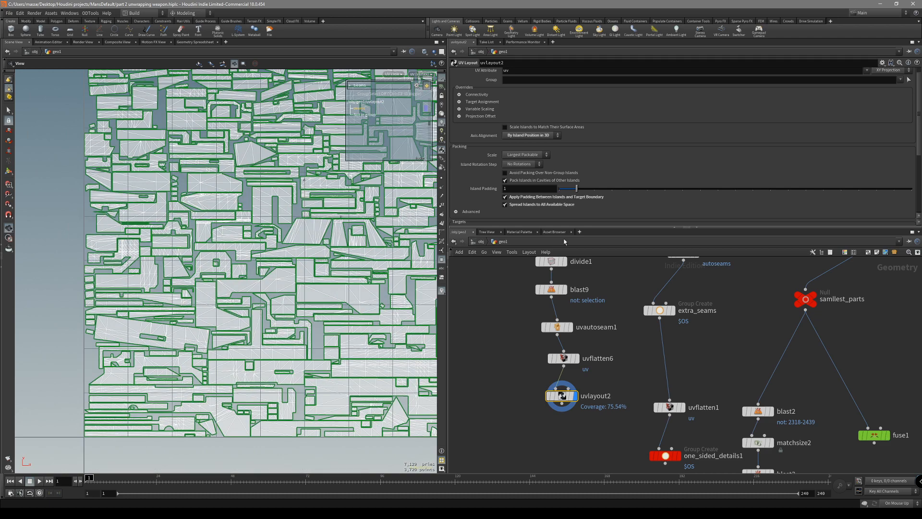
- Examine the packed UV islands across the tile for their alignment, spacing and distribution
alt+middle_drag(269, 235, 193, 271)
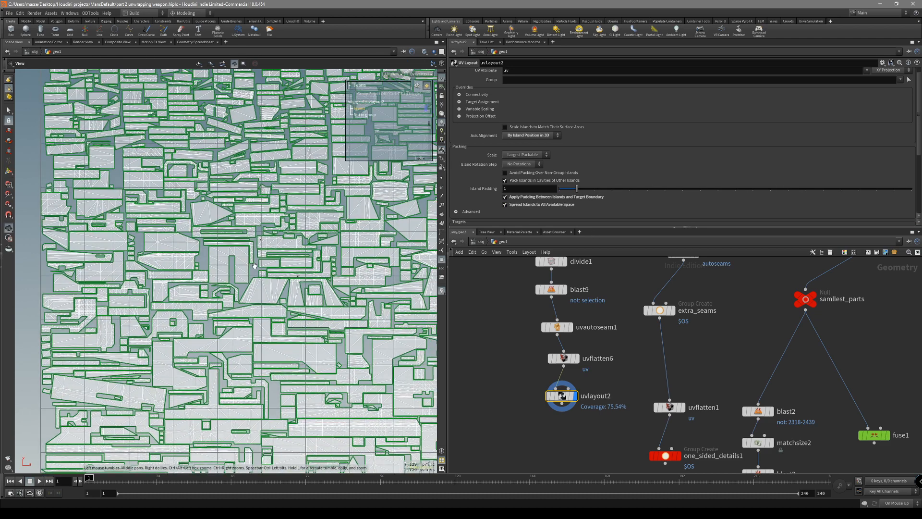
alt+right_drag(193, 272, 307, 230)
alt+middle_drag(307, 230, 258, 259)
alt+middle_drag(267, 168, 278, 279)
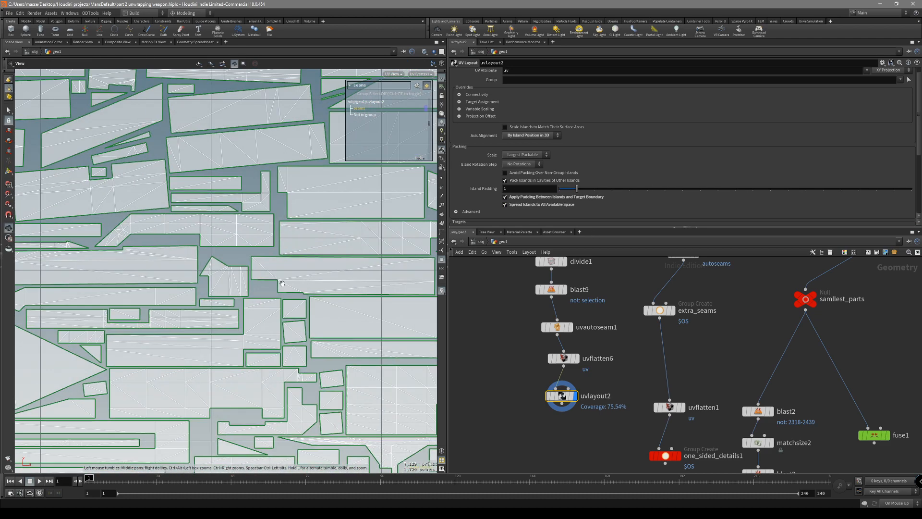
alt+right_drag(313, 226, 273, 201)
alt+middle_drag(274, 202, 231, 253)
alt+right_drag(231, 253, 199, 237)
alt+middle_drag(199, 238, 180, 200)
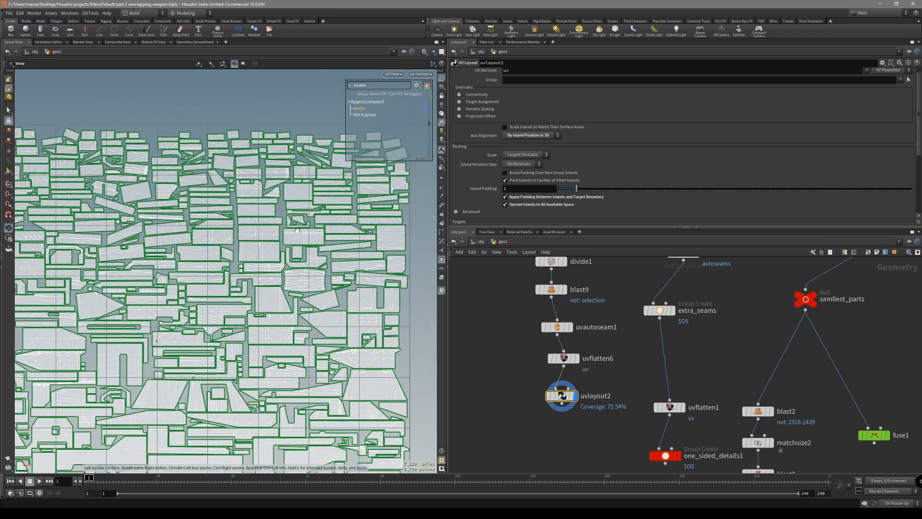
alt+middle_drag(352, 332, 325, 168)
alt+right_drag(325, 168, 272, 231)
alt+middle_drag(272, 231, 331, 300)
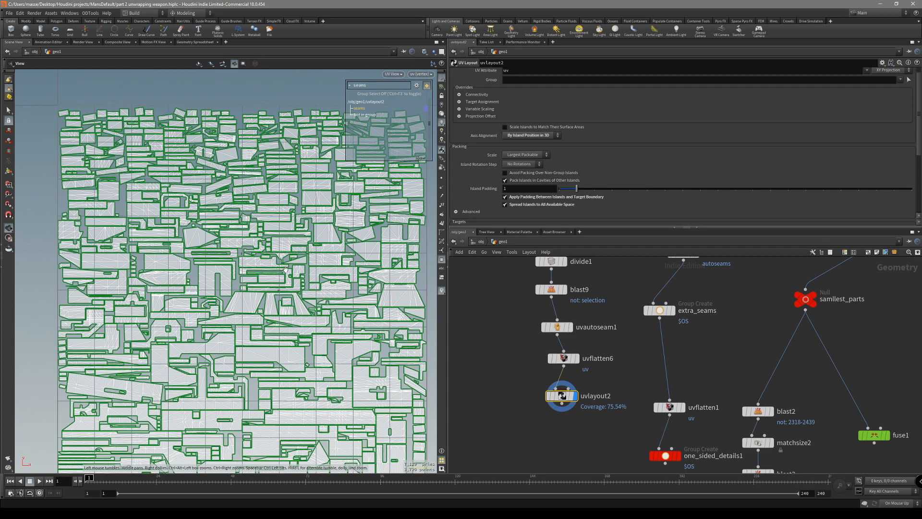
- Inspect the islands in the middle of the UV layout up close and the whole packed tile
alt+middle_drag(286, 269, 266, 211)
alt+middle_drag(296, 286, 314, 374)
alt+right_drag(314, 374, 312, 285)
alt+middle_drag(312, 285, 293, 265)
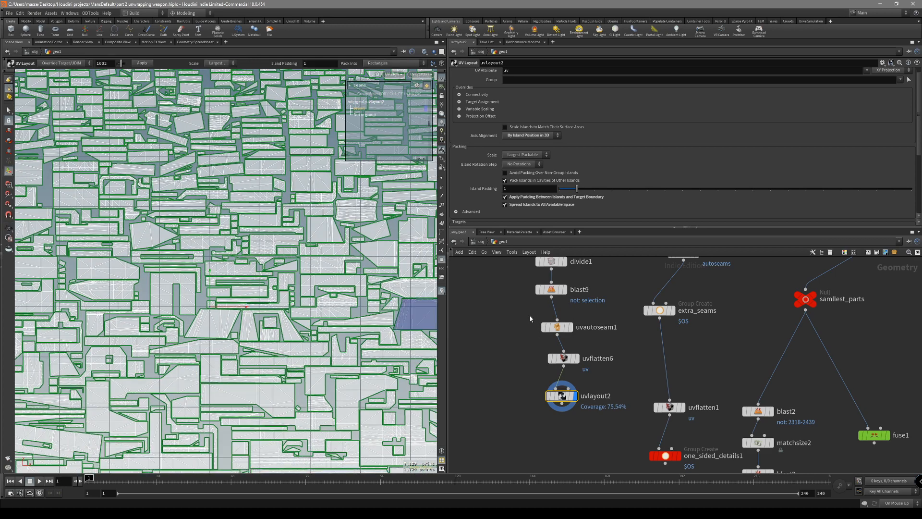
alt+right_drag(197, 212, 196, 280)
alt+middle_drag(196, 281, 216, 247)
alt+right_drag(216, 247, 216, 282)
alt+middle_drag(216, 282, 229, 298)
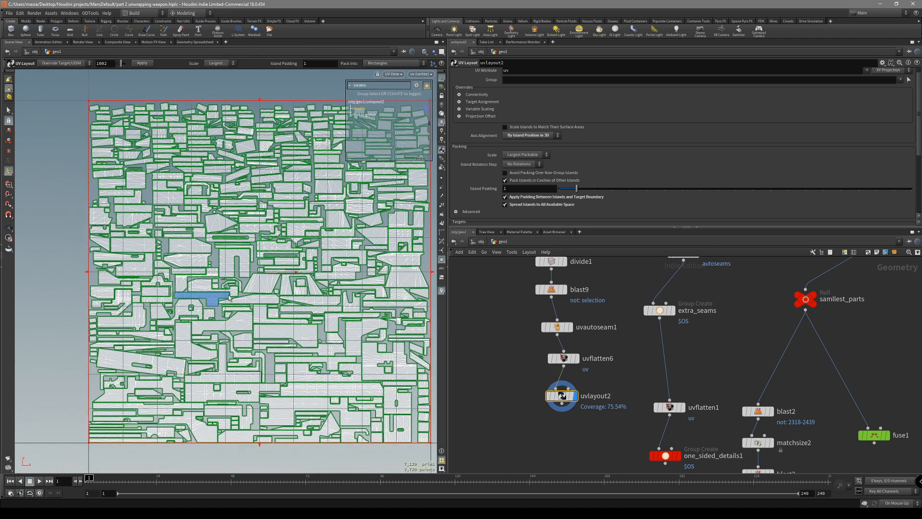
key(alt)
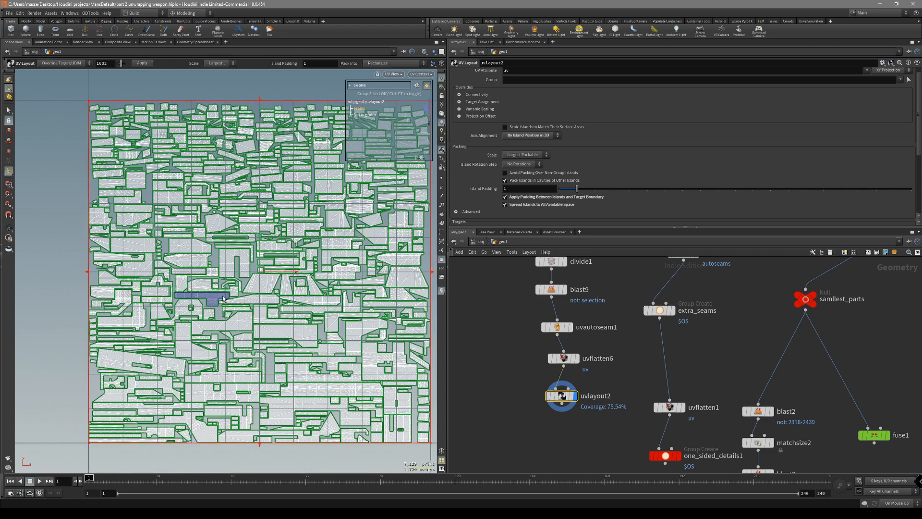
- Show the weapon in the 3D perspective view and check the checker texture on its body
key(space+1)
alt+drag(212, 289, 230, 289)
scroll(220, 287, down, 3)
middle_drag(524, 317, 523, 368)
scroll(523, 368, down, 4)
scroll(521, 355, up, 3)
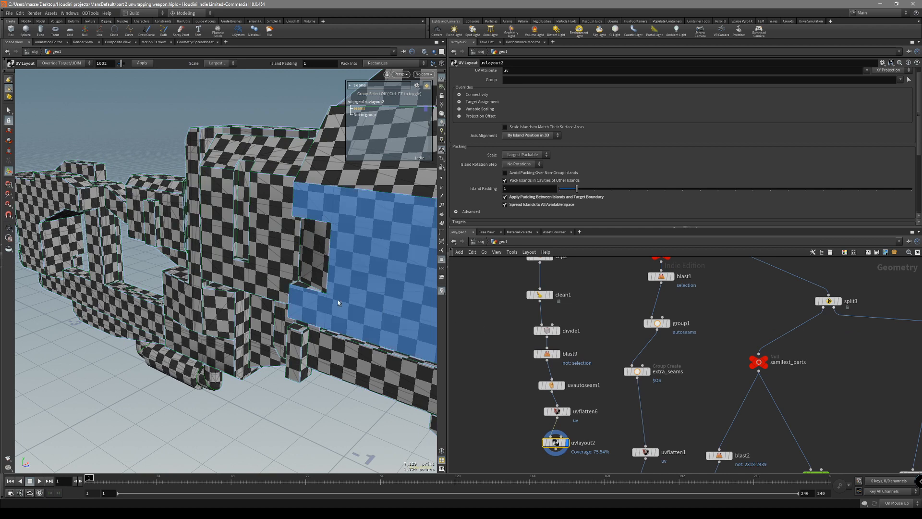
- Save the scene and display the boolean1 node's geometry to check its polygons with and without wireframe
key(alt+shift+s)
middle_drag(505, 349, 499, 389)
scroll(511, 327, up, 2)
click(533, 314)
mouse_move(284, 269)
alt+mouse_down()
mouse_move(356, 276)
mouse_move(229, 311)
mouse_move(326, 297)
mouse_move(251, 296)
alt+mouse_up()
key(shift+w)
key(shift+w)
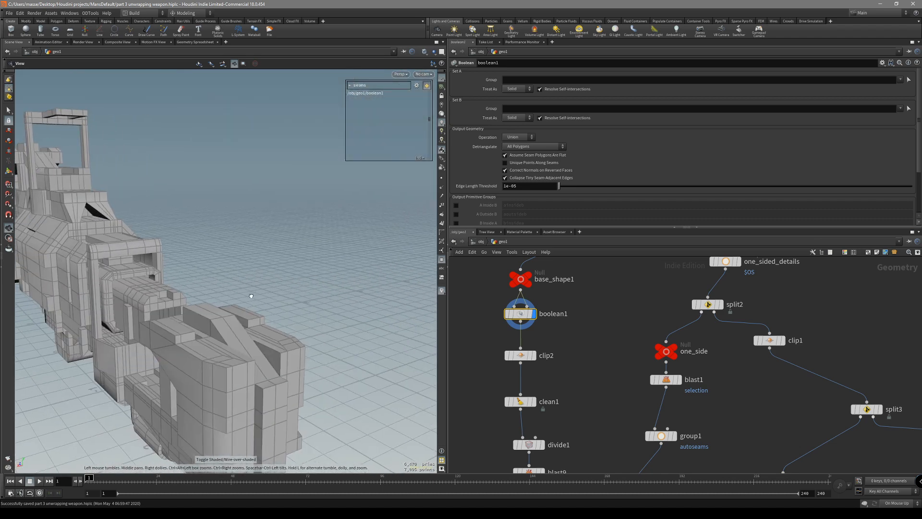
key(Return)
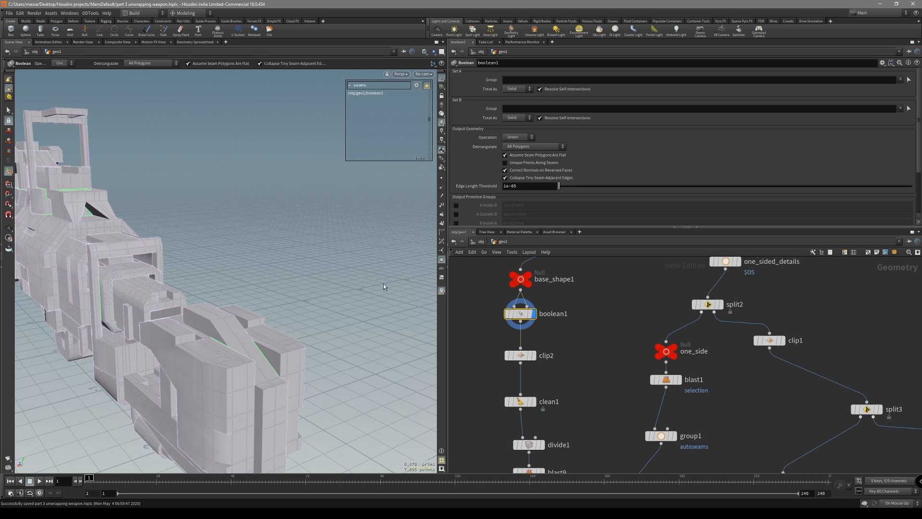
- Display clip2 and clean1 in turn and examine the halved weapon mesh from several sides
click(548, 356)
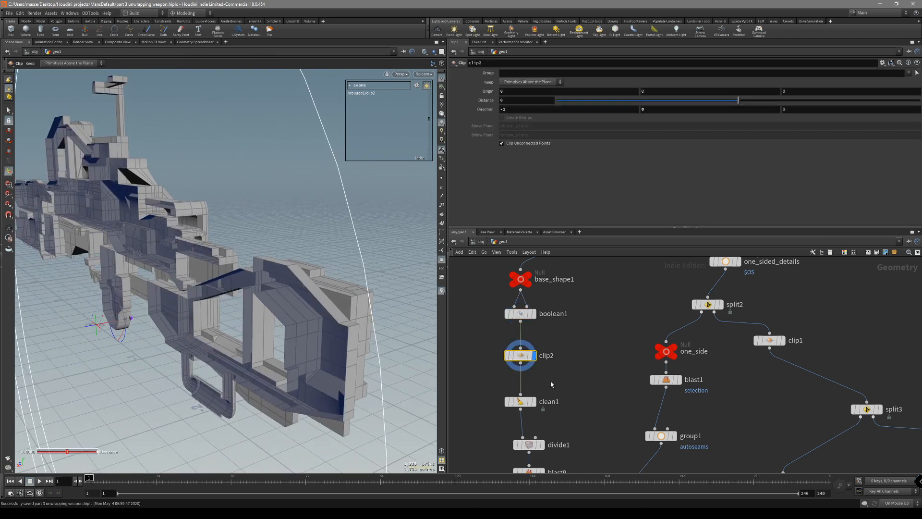
click(551, 384)
alt+drag(284, 336, 356, 320)
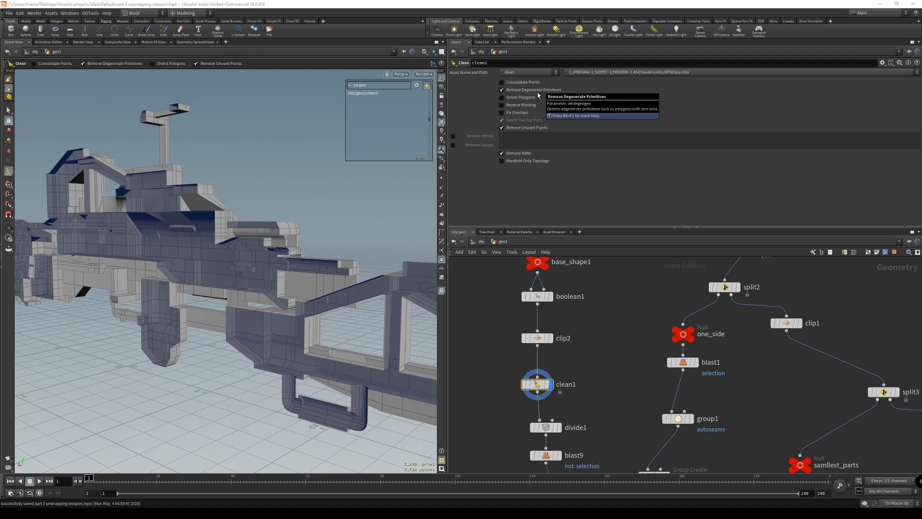
key(shift+w)
mouse_move(240, 278)
alt+mouse_down()
mouse_move(236, 319)
mouse_move(265, 276)
mouse_move(382, 340)
mouse_move(364, 319)
mouse_move(253, 296)
mouse_move(276, 296)
alt+mouse_up()
key(shift+w)
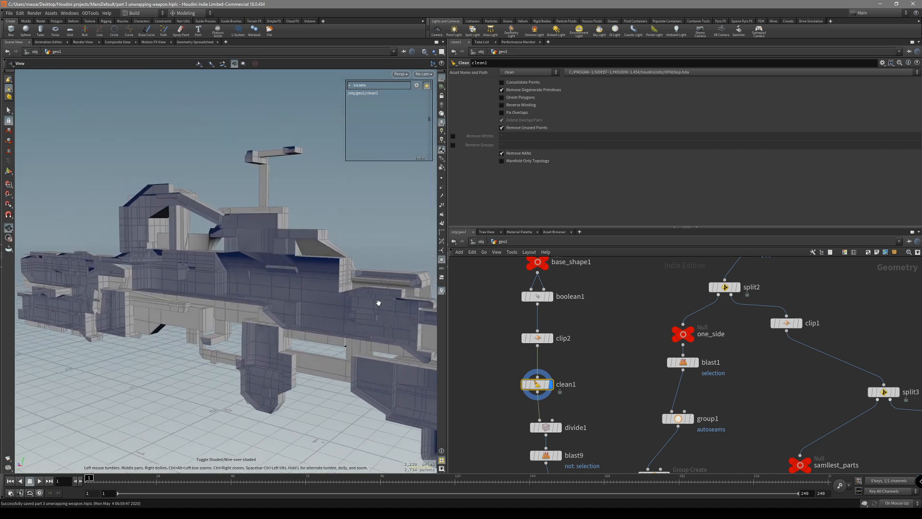
- Display the divide1 node and examine its triangulated mesh from both sides, with and without wireframe
middle_drag(601, 386, 595, 342)
click(540, 384)
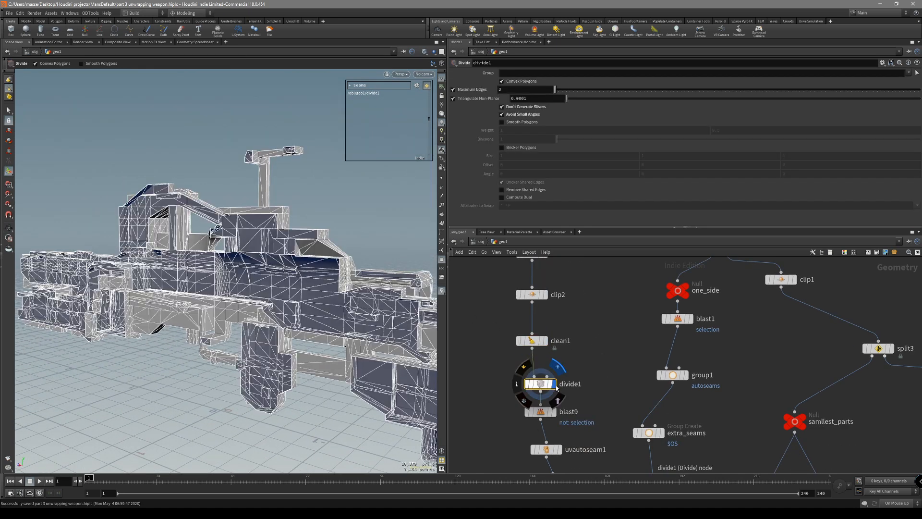
mouse_move(307, 261)
alt+mouse_down()
mouse_move(264, 275)
mouse_move(247, 319)
mouse_move(226, 303)
mouse_move(233, 294)
alt+mouse_up()
key(shift+w)
scroll(581, 335, down, 3)
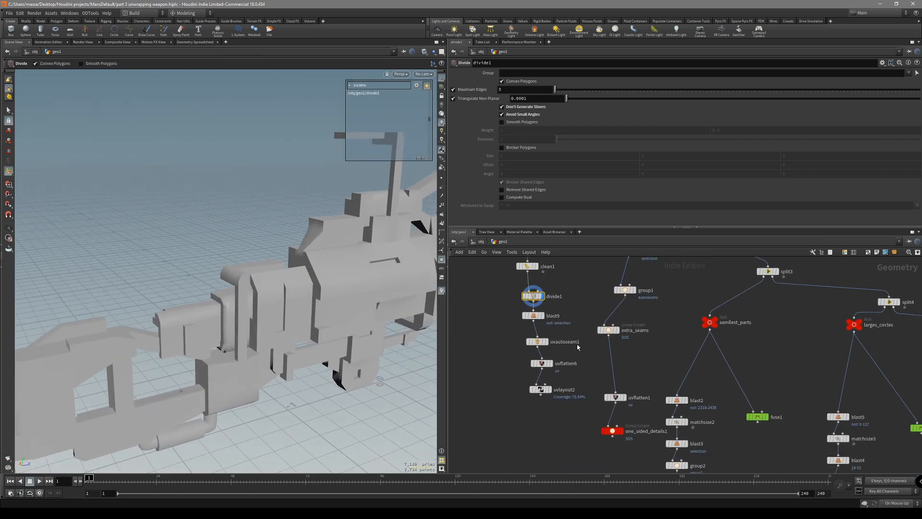
scroll(552, 346, up, 3)
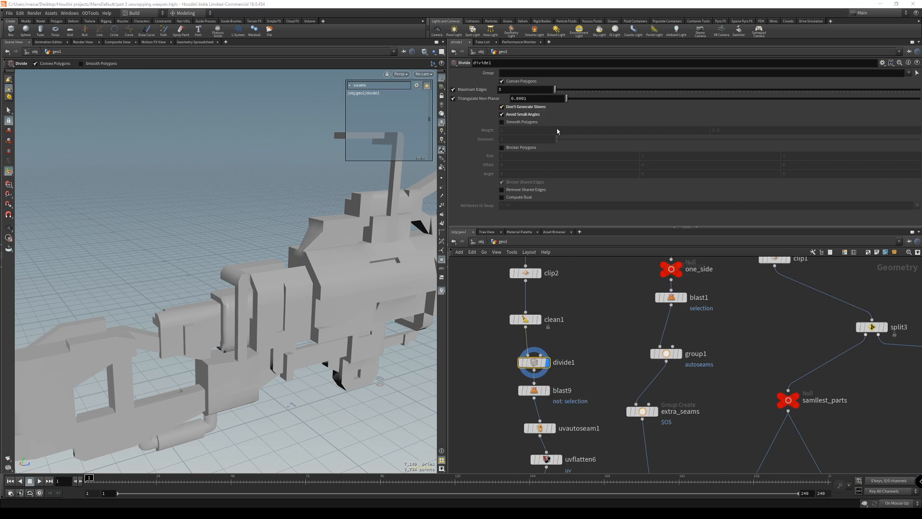
alt+drag(314, 307, 520, 345)
alt+drag(349, 312, 510, 331)
- Reposition the divide1 node in the network, review blast9's geometry and delete the blast9 node
drag(547, 371, 518, 353)
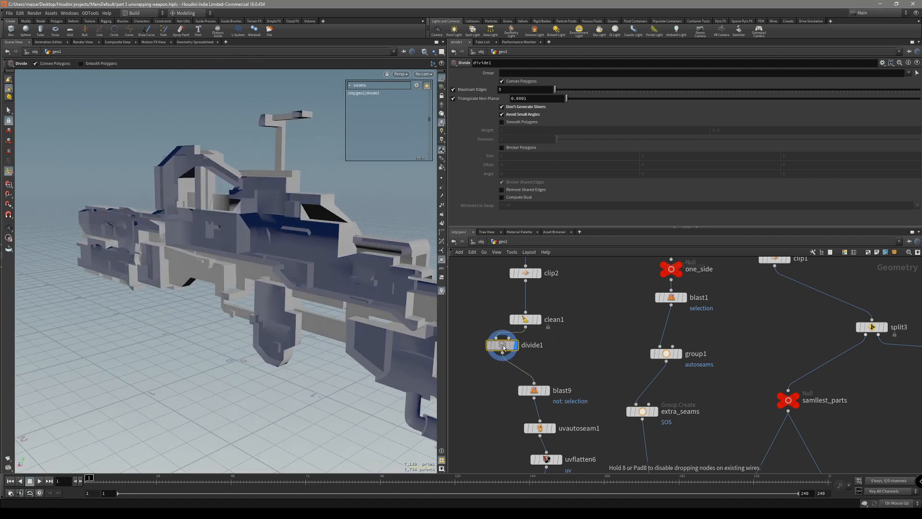
middle_drag(518, 353, 531, 332)
click(550, 366)
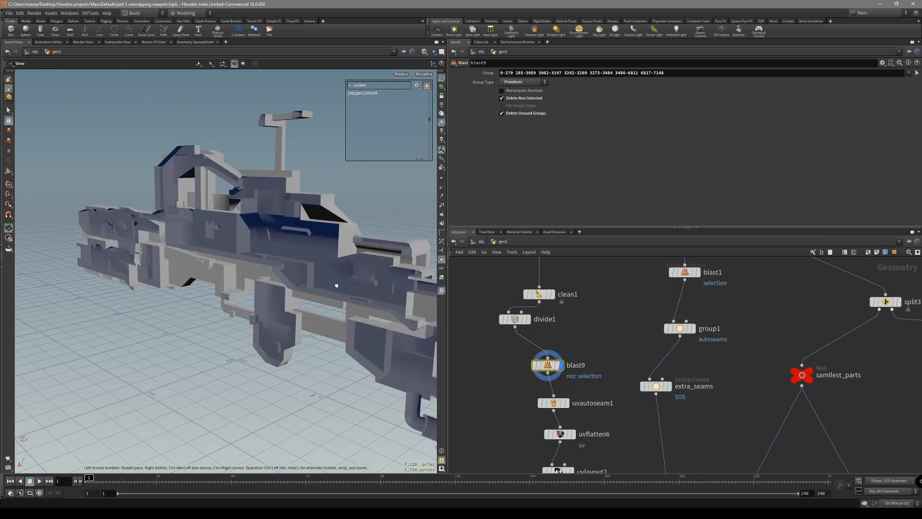
alt+drag(336, 286, 569, 346)
key(Delete)
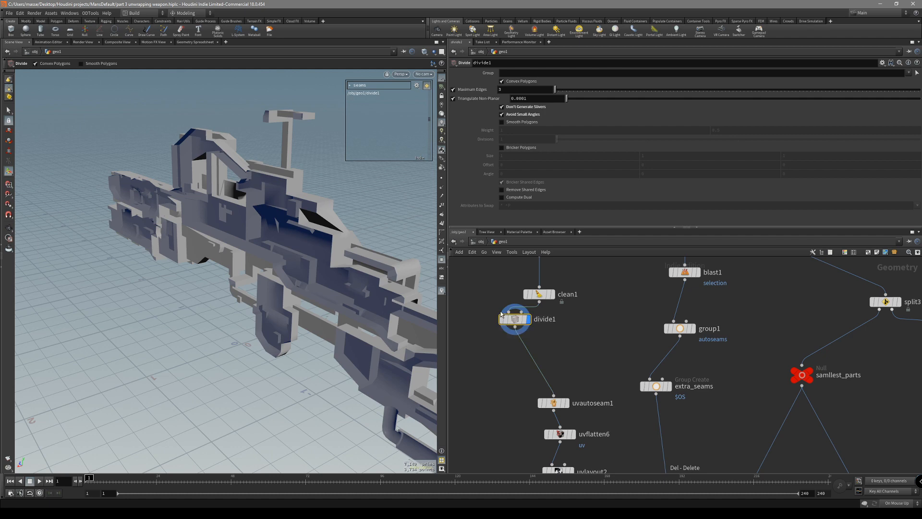
- Select the weapon body's primitives on divide1, leaving out the stray pieces, and delete them with a Blast node
drag(407, 290, 388, 269)
key(s)
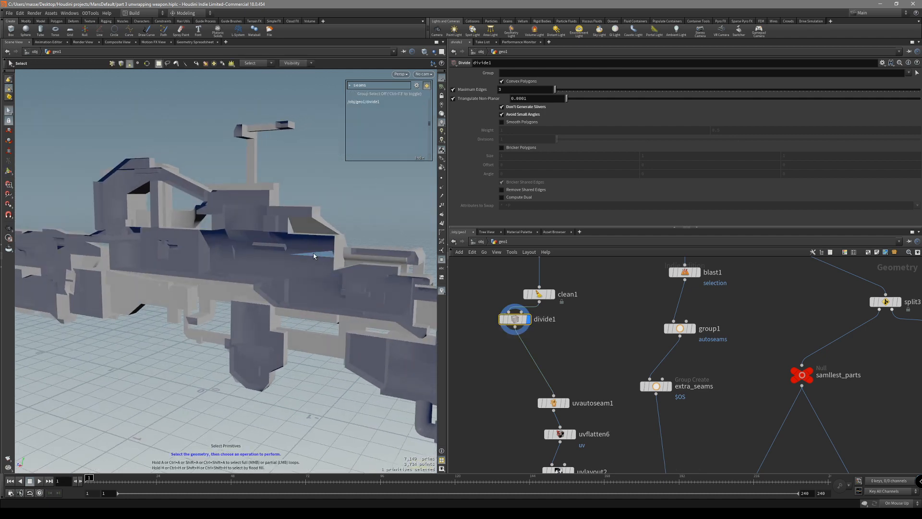
key(n)
alt+drag(321, 246, 253, 280)
key(Delete)
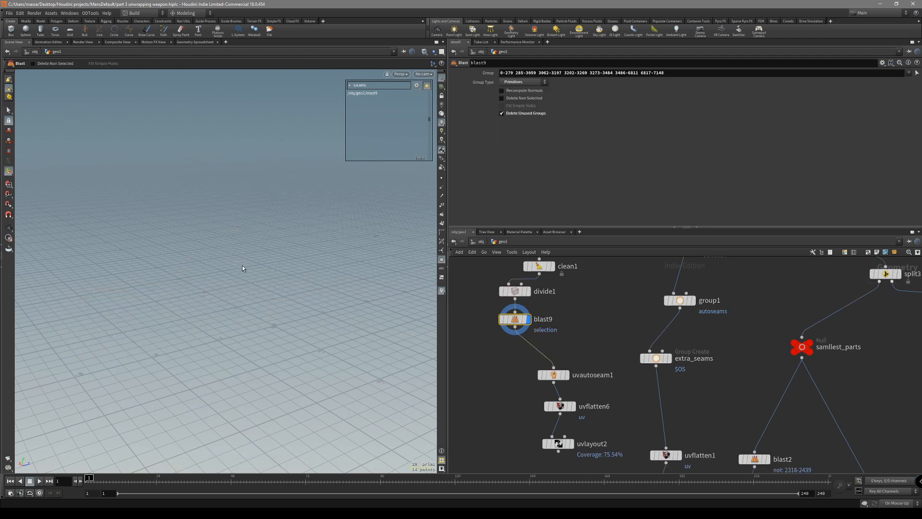
- Inspect the stray leftover faces, and enable Delete Non Selected on blast9 to keep only the weapon body
drag(295, 277, 311, 309)
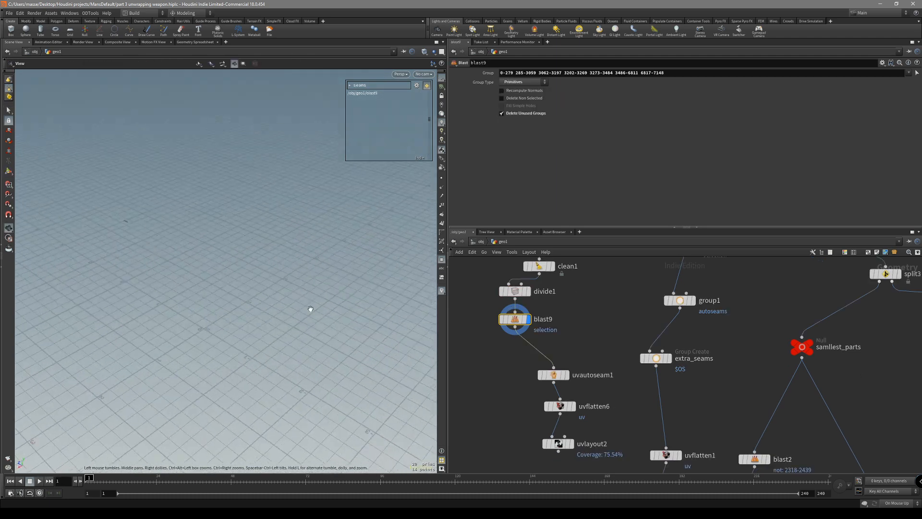
key(2)
alt+drag(199, 331, 204, 255)
drag(230, 219, 324, 278)
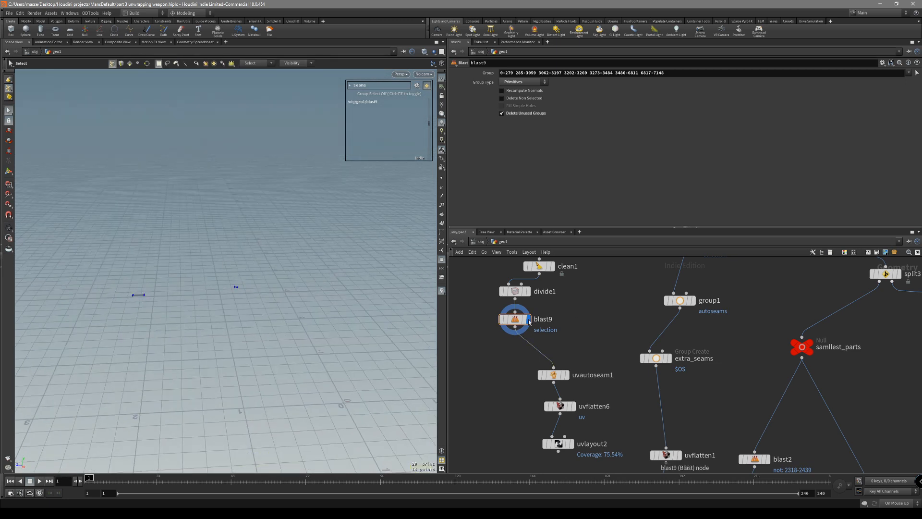
click(540, 98)
drag(288, 288, 307, 257)
click(367, 265)
mouse_move(367, 266)
alt+mouse_down()
mouse_move(315, 258)
mouse_move(290, 307)
mouse_move(261, 312)
alt+mouse_up()
key(shift+w)
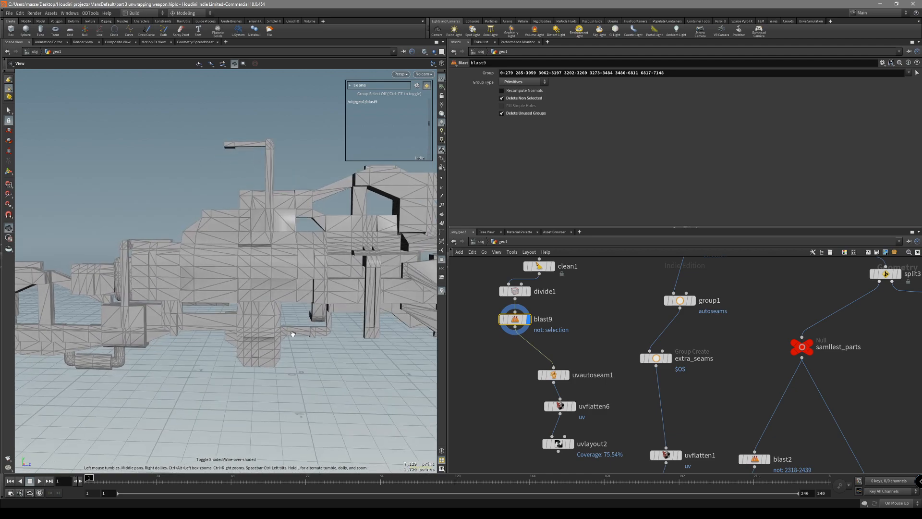
alt+middle_drag(261, 312, 279, 296)
- Display the uvautoseam1 node and check the generated seams along the weapon body
click(552, 374)
click(567, 374)
alt+drag(298, 315, 195, 313)
middle_drag(621, 374, 613, 314)
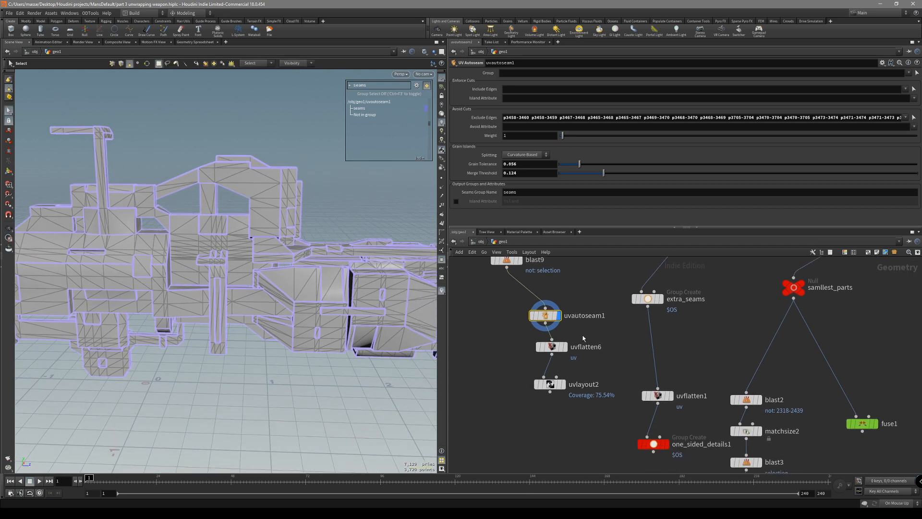
- Display uvlayout2 after uvflatten6 and view its packed islands in the UV viewport
click(552, 347)
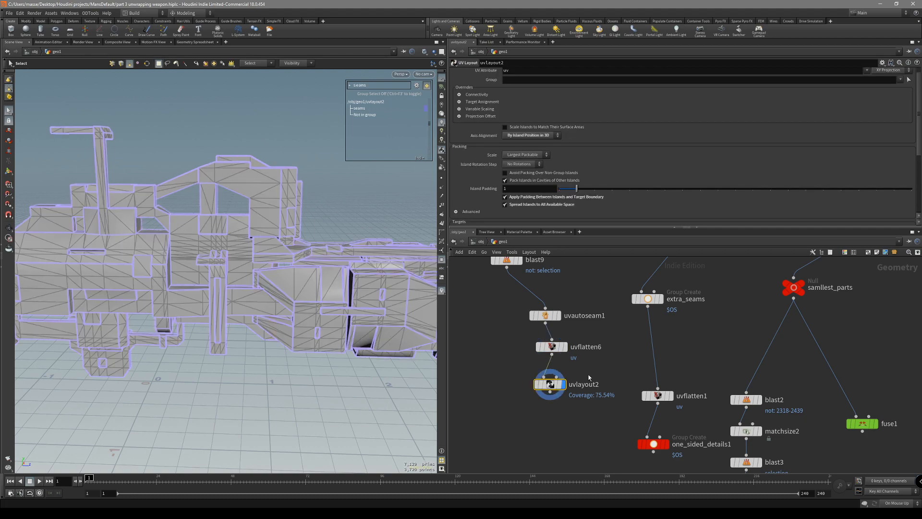
key(space+5)
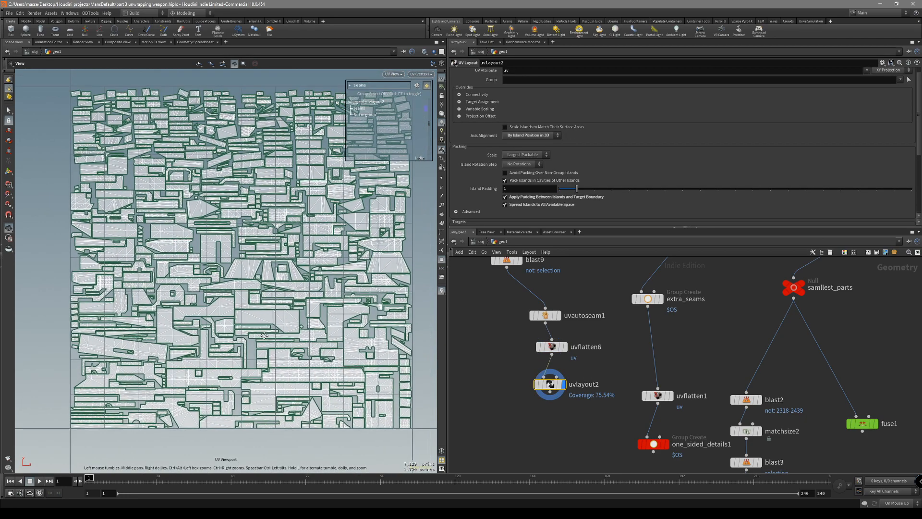
key(s)
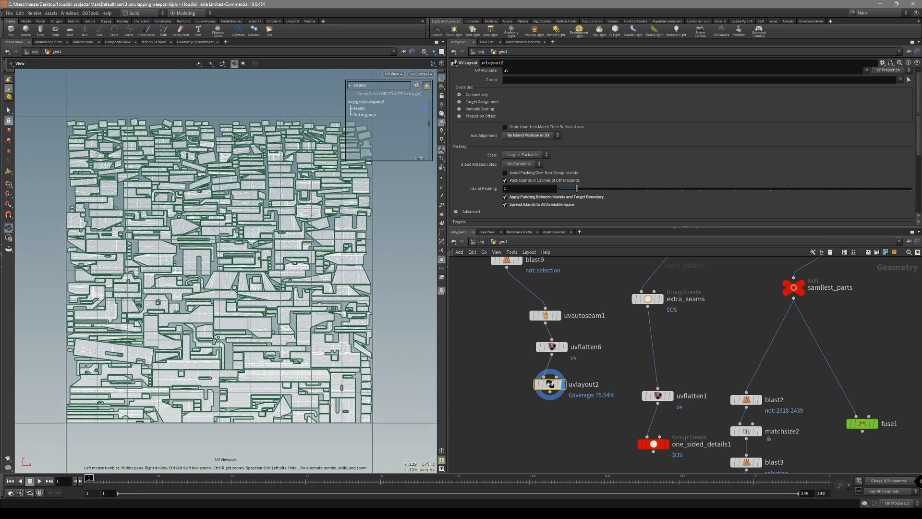
alt+middle_drag(217, 336, 250, 371)
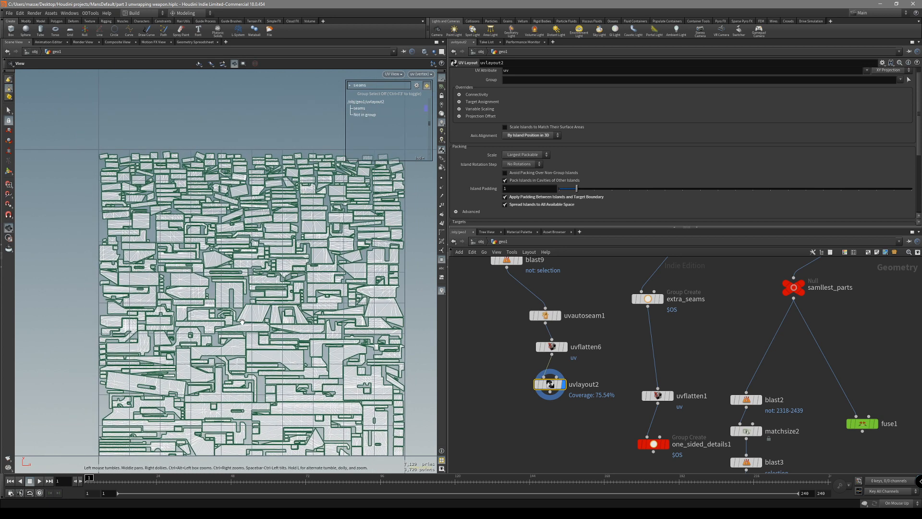
middle_drag(592, 354, 581, 368)
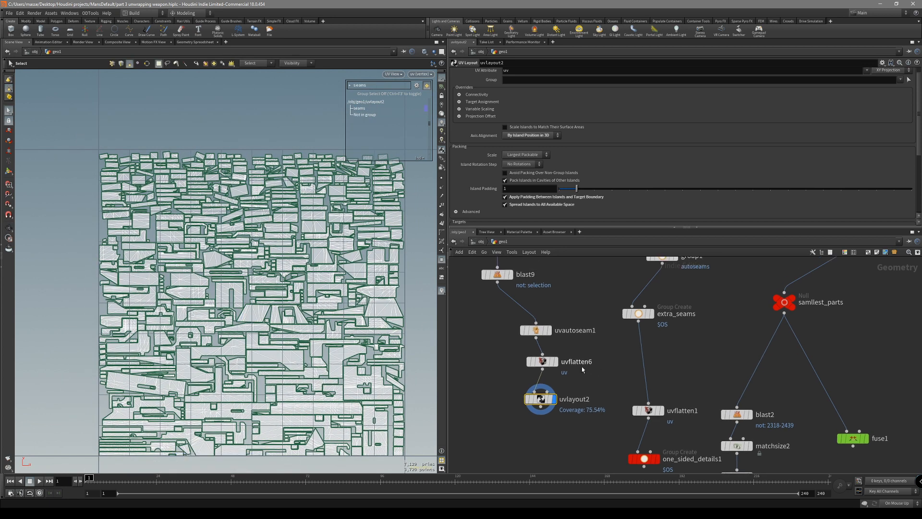
- Line up the uvautoseam1, uvflatten6 and uvlayout2 nodes in a straight column below blast9
drag(558, 371, 523, 416)
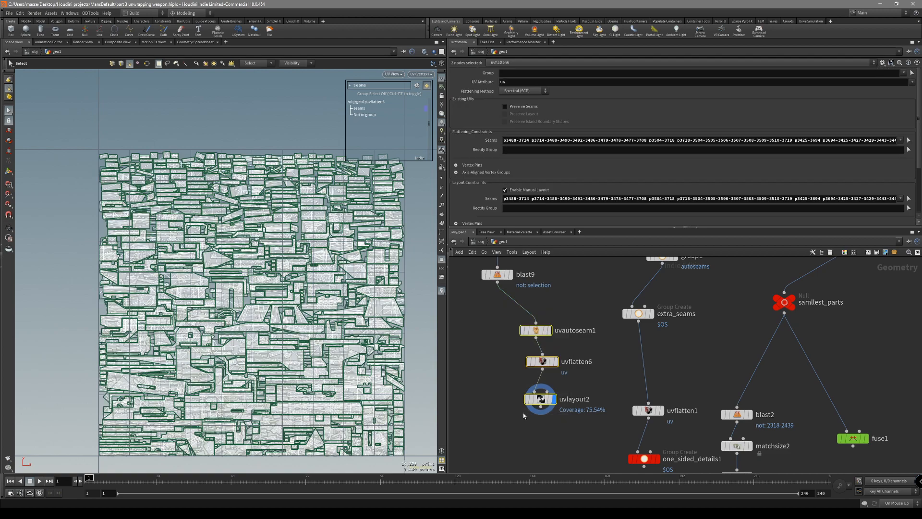
key(l)
click(595, 341)
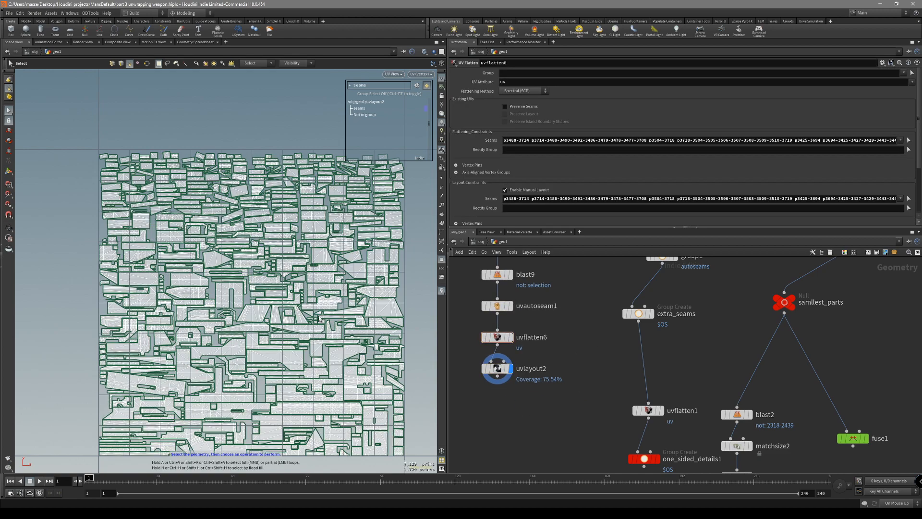
- Examine the finished UV layout across the tile for island spacing and shape
alt+middle_drag(320, 315, 330, 254)
alt+right_drag(329, 255, 367, 296)
mouse_move(367, 296)
alt+middle_down()
mouse_move(348, 273)
mouse_move(352, 305)
alt+middle_up()
alt+right_drag(352, 305, 314, 272)
alt+middle_drag(313, 272, 261, 302)
alt+right_drag(262, 303, 226, 306)
alt+middle_drag(226, 305, 265, 298)
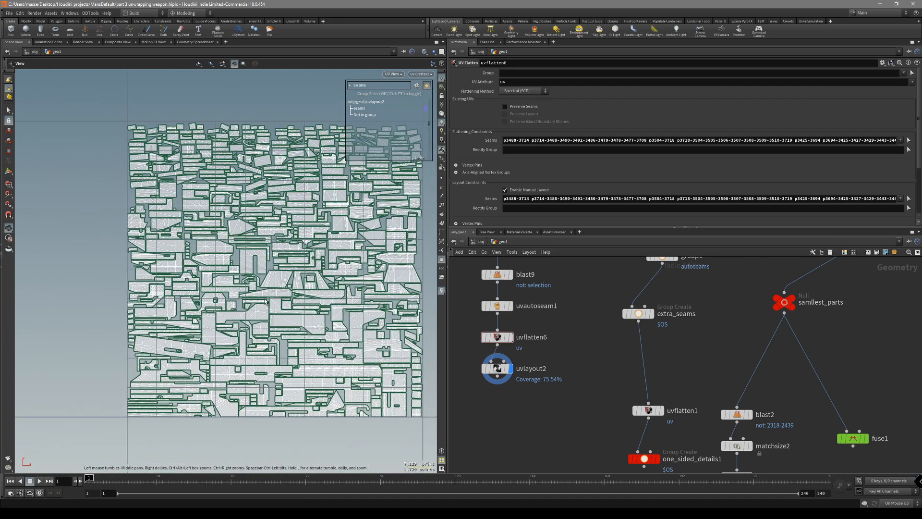
- Add a red Group Create node named base_weapon with group name $OS after uvlayout2
key(space+1)
alt+drag(282, 298, 259, 300)
scroll(603, 420, down, 4)
middle_drag(602, 422, 530, 341)
scroll(595, 338, up, 1)
scroll(511, 360, down, 3)
scroll(518, 364, up, 3)
alt+drag(355, 279, 297, 319)
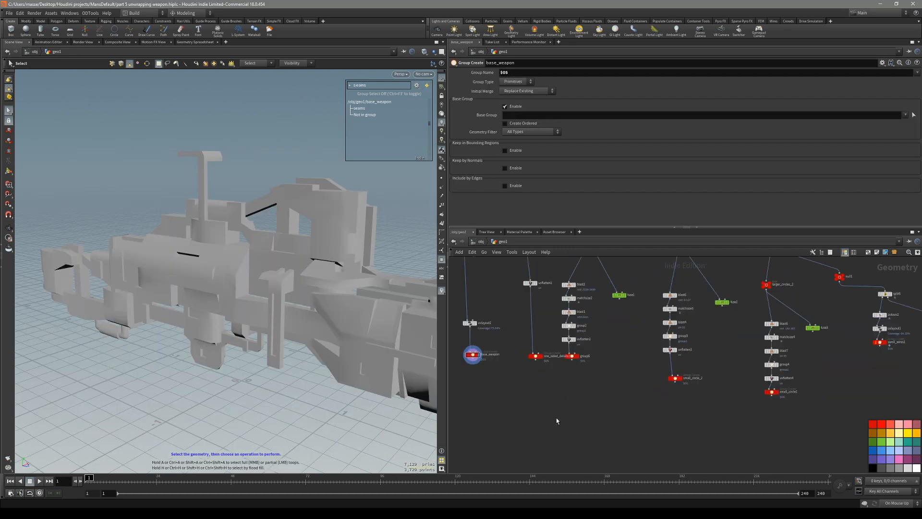
scroll(491, 372, up, 5)
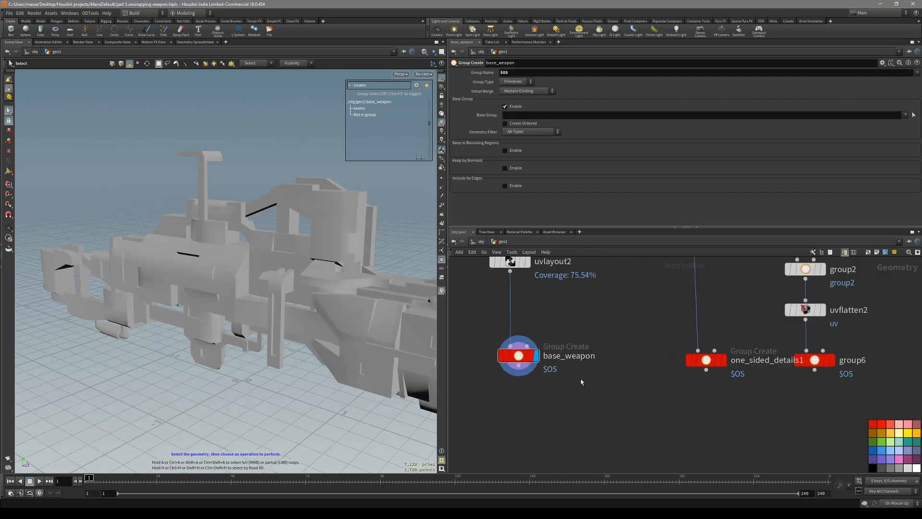
scroll(575, 443, down, 3)
scroll(552, 400, up, 3)
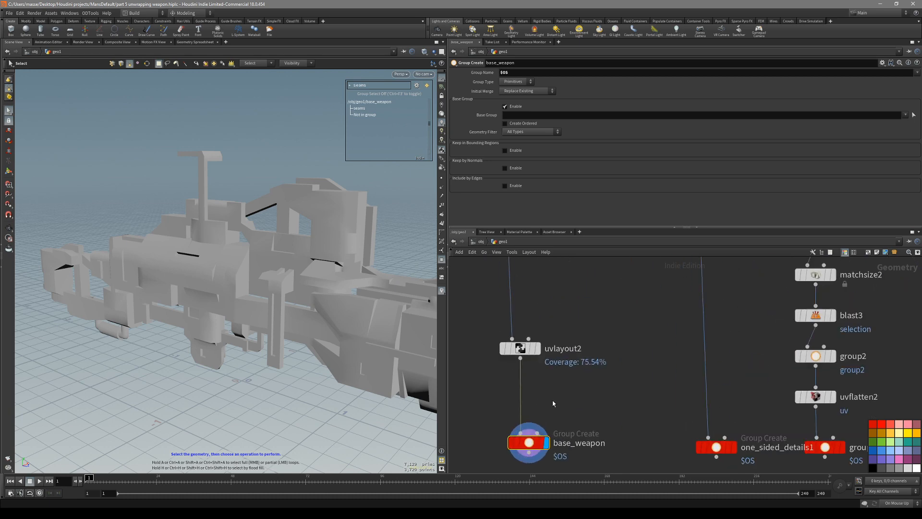
- Display uvlayout2's geometry in the 3D view and review the end nodes of all the unwrapping branches
click(523, 343)
click(537, 339)
key(shift+w)
mouse_move(298, 307)
alt+mouse_down()
mouse_move(336, 310)
mouse_move(332, 358)
alt+mouse_up()
key(shift+w)
key(s)
scroll(549, 394, down, 8)
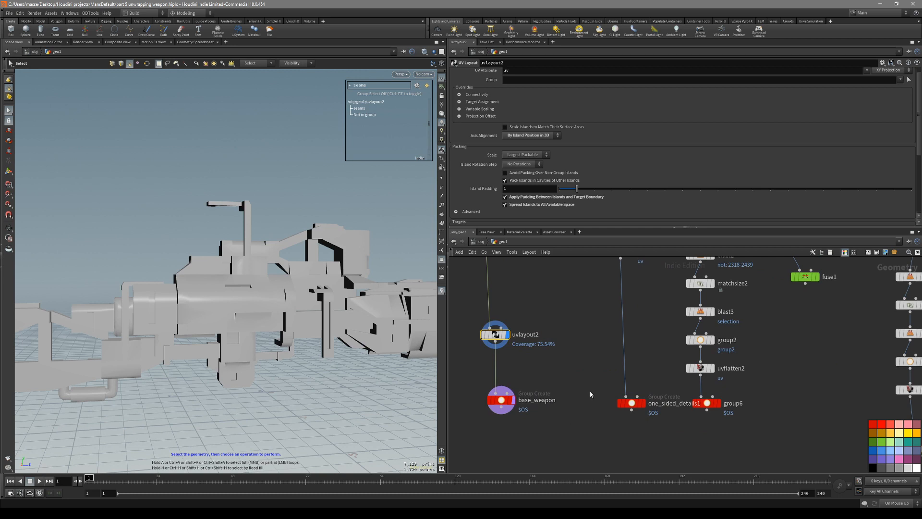
scroll(552, 397, up, 4)
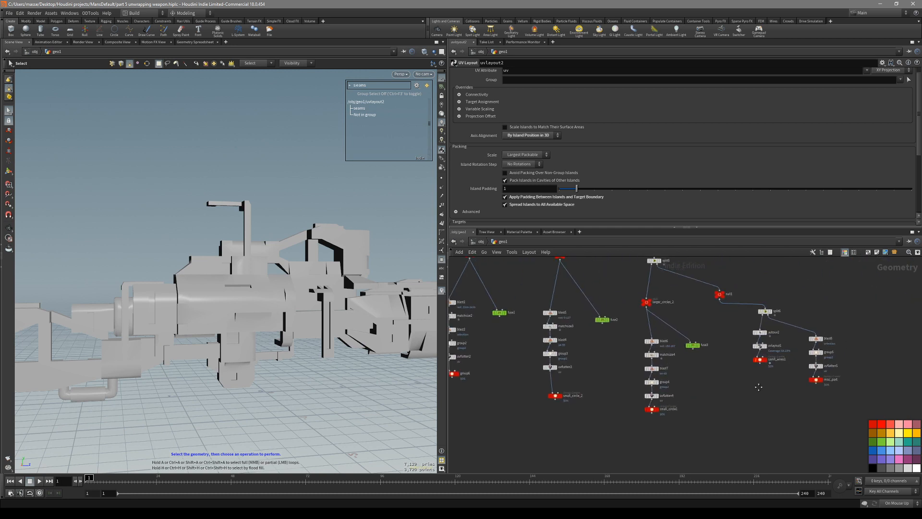
scroll(561, 399, up, 5)
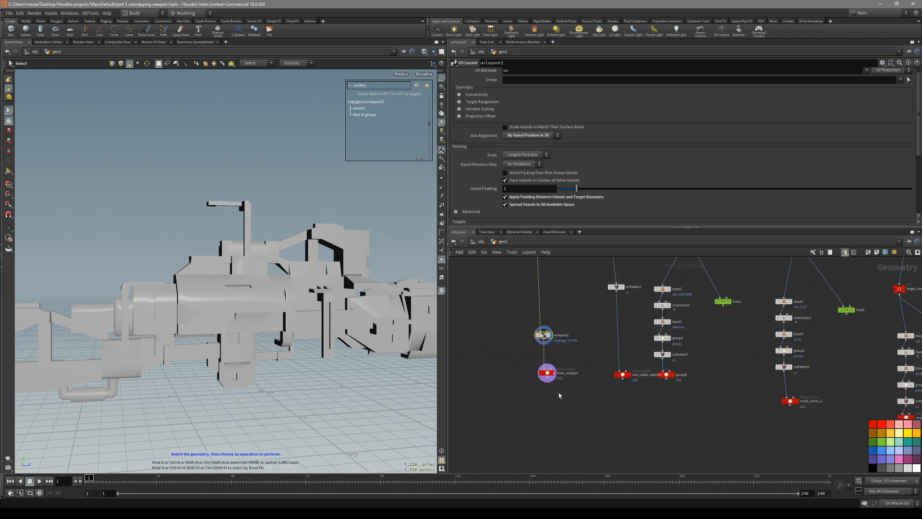
- Display the base_weapon group node and add a Merge node below the ends of the unwrapping branches
click(553, 361)
alt+drag(317, 349, 294, 357)
key(Return)
scroll(617, 441, down, 2)
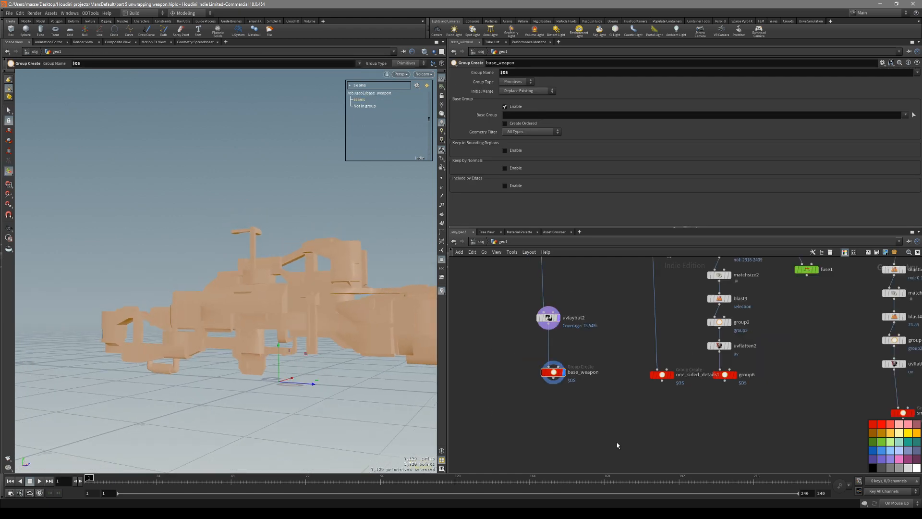
key(Tab)
text(mer)
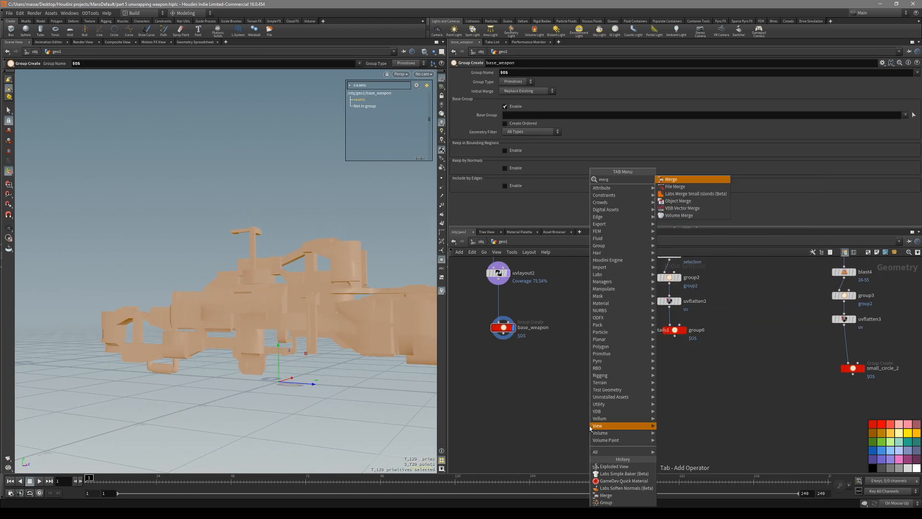
key(Return)
click(589, 428)
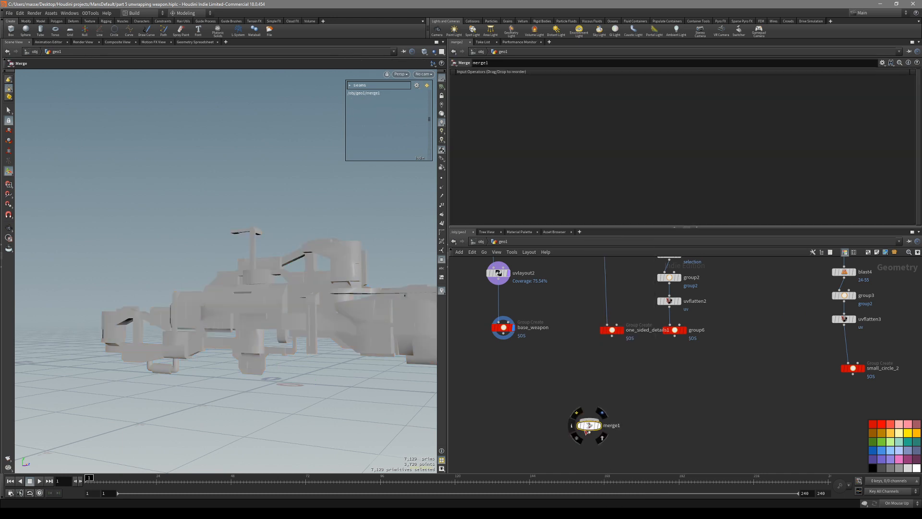
- Wire the base_weapon, one_sided_details1 and group6 nodes into merge1
middle_drag(545, 379, 535, 400)
scroll(544, 390, down, 3)
scroll(577, 369, up, 3)
scroll(560, 392, down, 2)
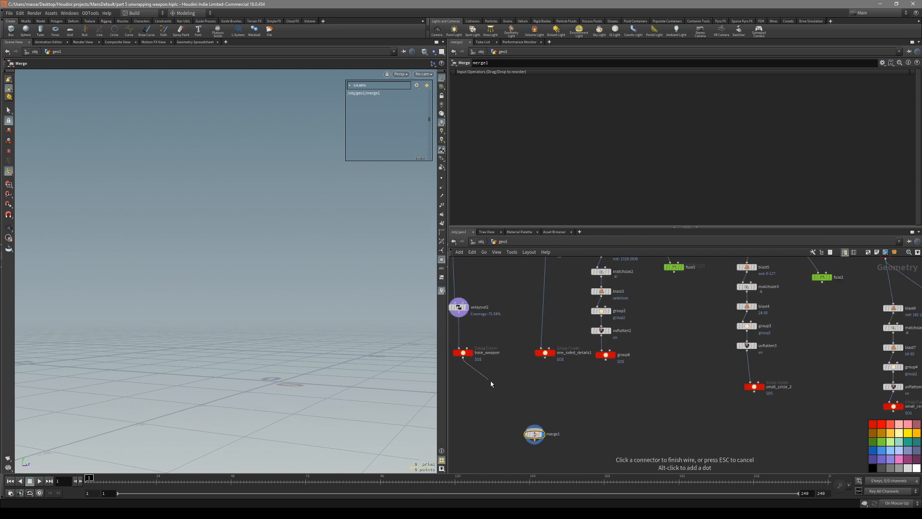
click(532, 423)
click(538, 423)
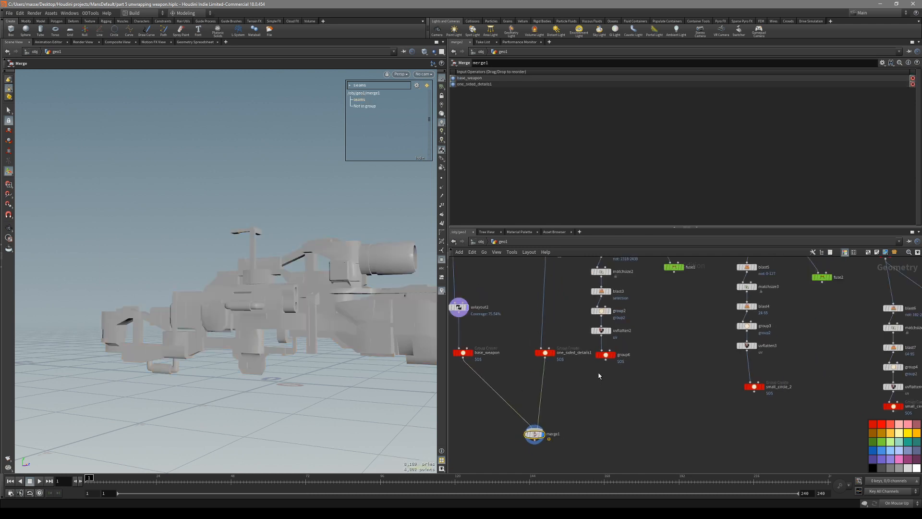
click(555, 433)
- Display the group6 node's geometry and rename the node small_circle_3
middle_drag(616, 417, 577, 450)
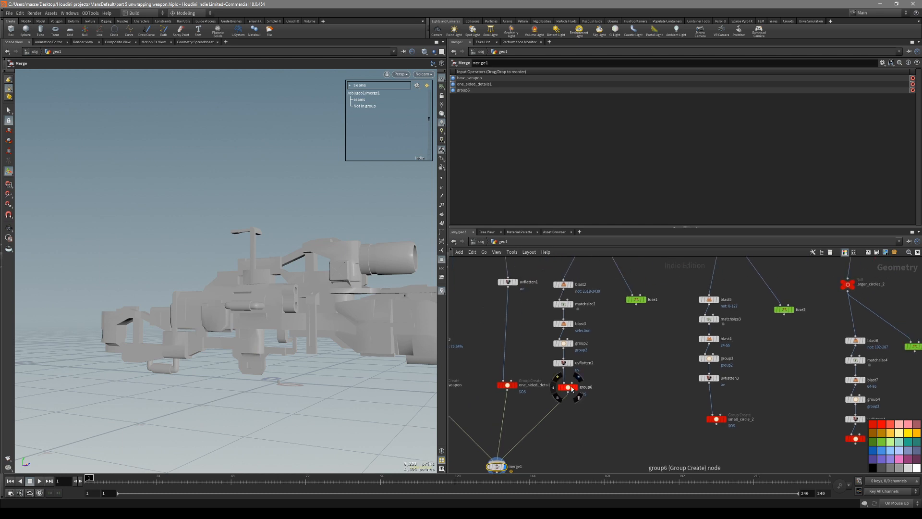
click(577, 387)
alt+right_drag(305, 386, 303, 379)
middle_drag(667, 430, 620, 405)
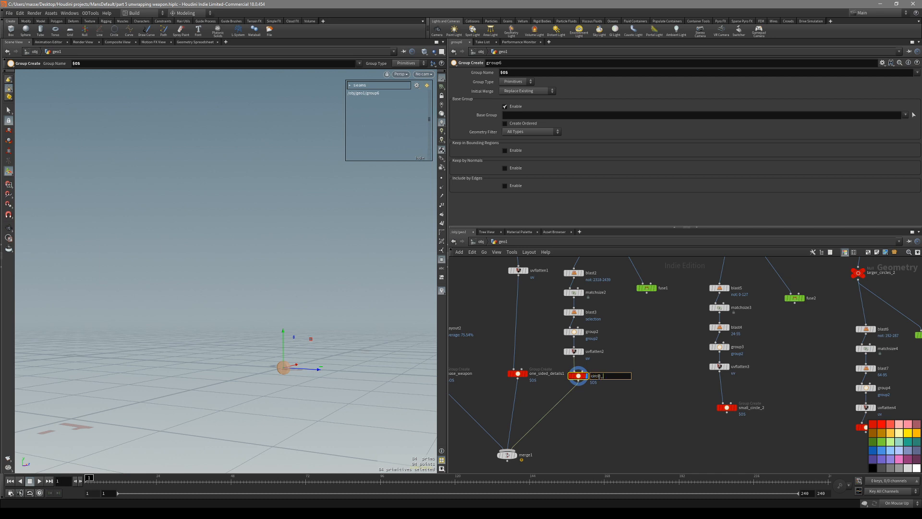
scroll(603, 393, up, 4)
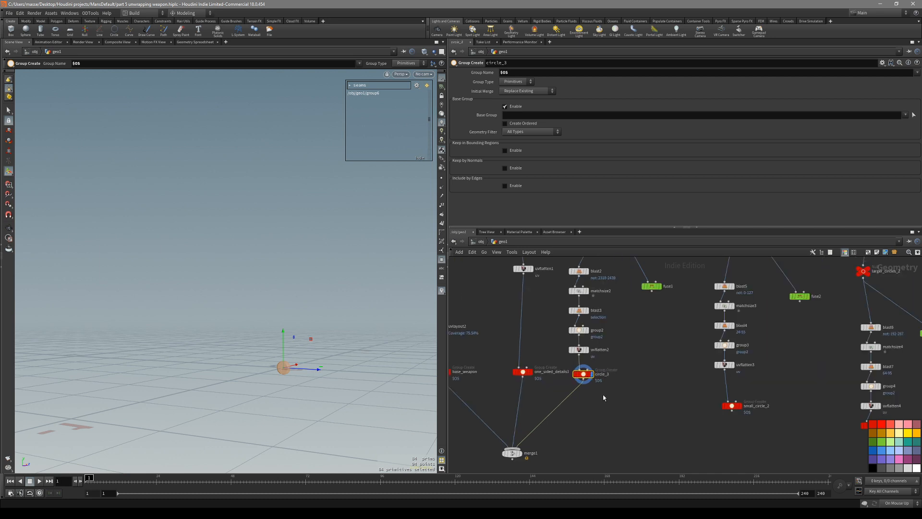
double_click(594, 376)
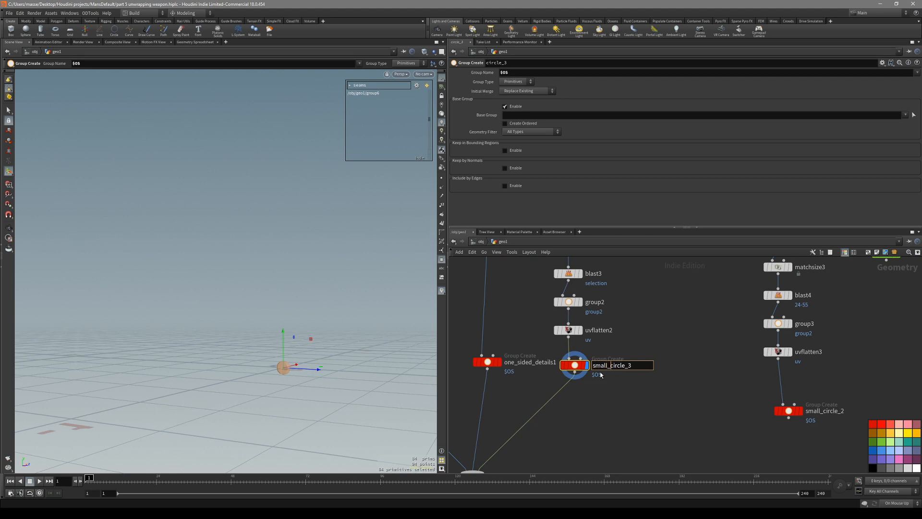
scroll(600, 375, down, 3)
- Connect the small_circle_2 and small_circle1 group nodes to merge1 and move merge1 further down the network
middle_drag(658, 397, 570, 360)
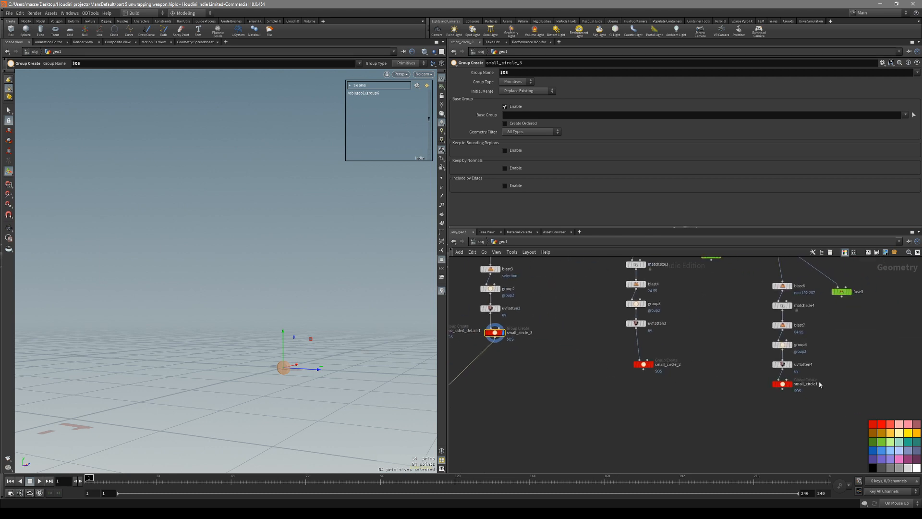
middle_drag(619, 396, 726, 362)
click(749, 336)
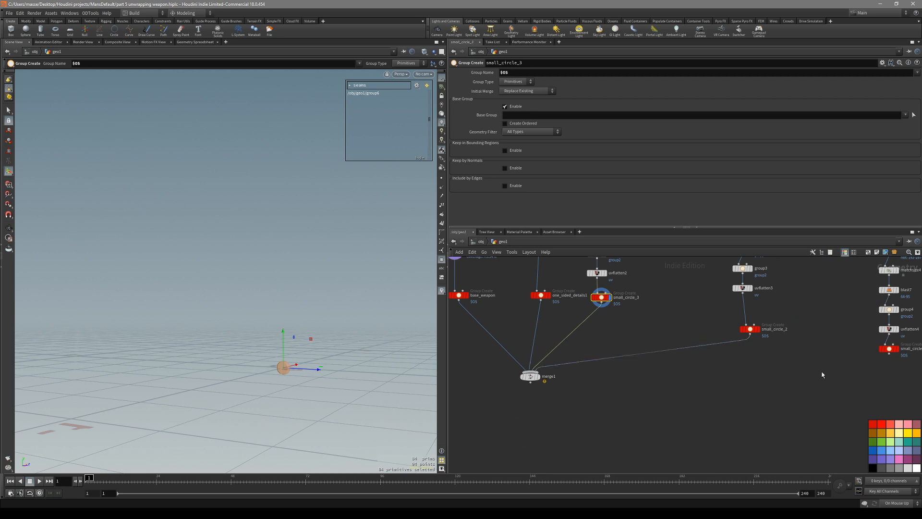
click(889, 356)
scroll(611, 429, down, 2)
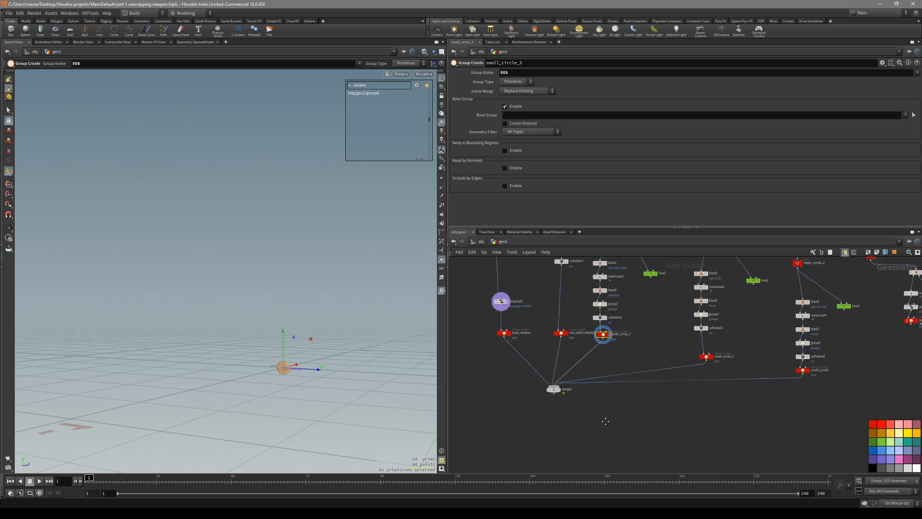
middle_drag(609, 431, 573, 384)
drag(678, 412, 686, 425)
- Display the samll_wires1 group node and examine its woven wire geometry up close
middle_drag(878, 309, 701, 360)
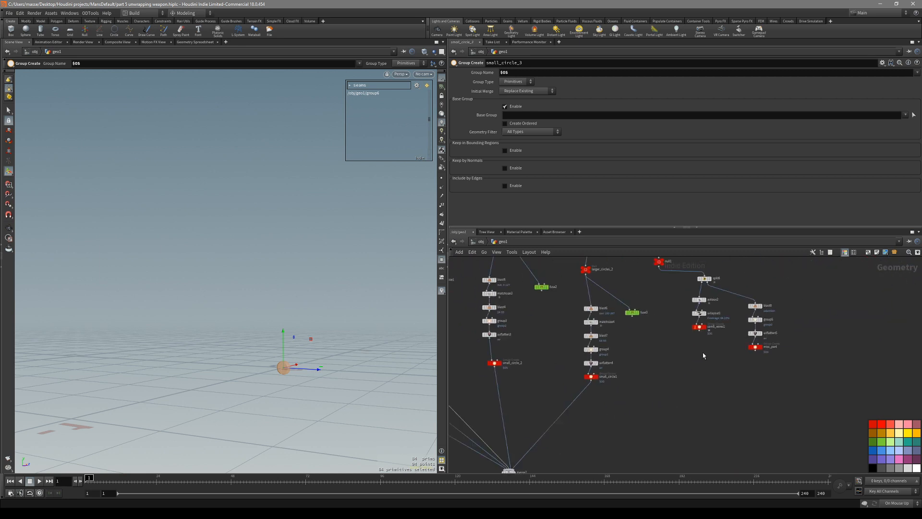
scroll(694, 343, up, 2)
click(702, 323)
alt+middle_drag(187, 220, 284, 310)
alt+drag(284, 311, 309, 384)
alt+right_drag(309, 365, 361, 342)
mouse_move(362, 342)
alt+mouse_down()
mouse_move(360, 311)
mouse_move(358, 343)
alt+mouse_up()
alt+right_drag(358, 343, 346, 341)
- Reposition merge1 between the small circle branches in the network
middle_drag(604, 452, 628, 379)
scroll(624, 379, down, 2)
middle_drag(538, 396, 567, 379)
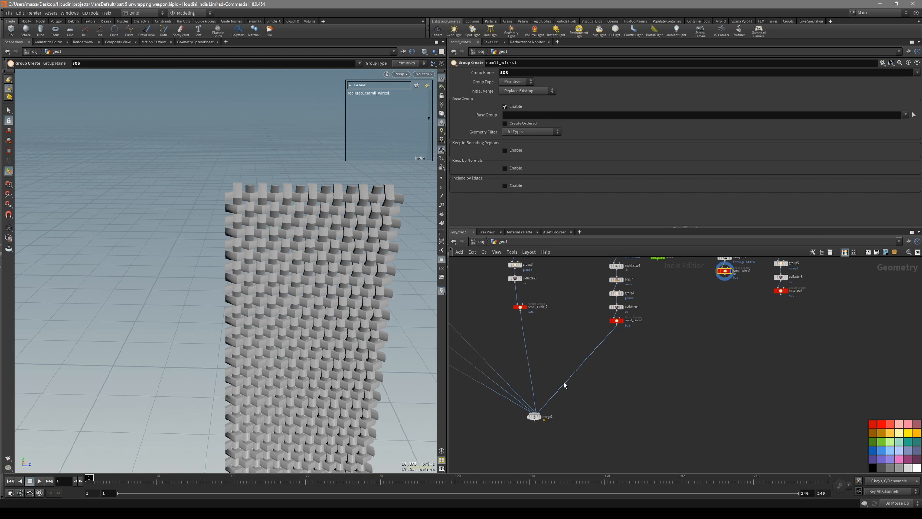
drag(536, 421, 565, 423)
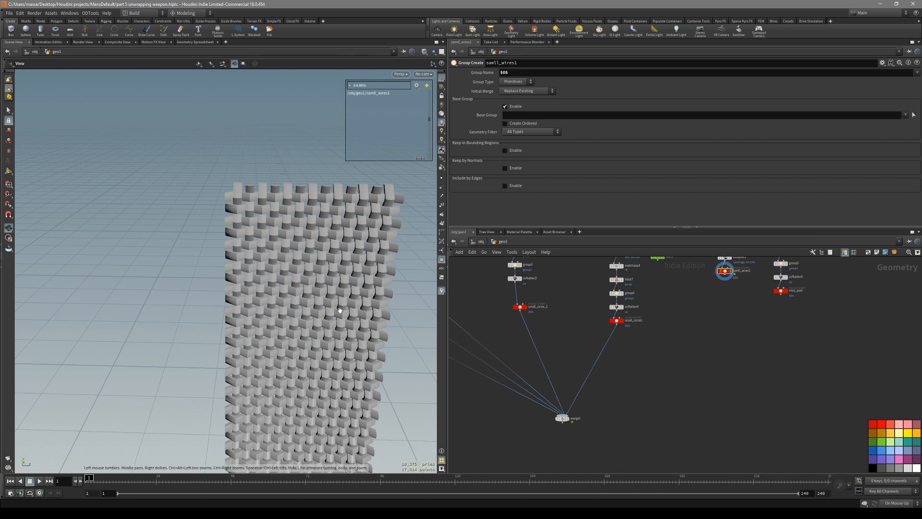
- Check the UV layout of the samll_wires1 geometry in the UV view and return to the perspective view
key(space+5)
scroll(138, 406, up, 5)
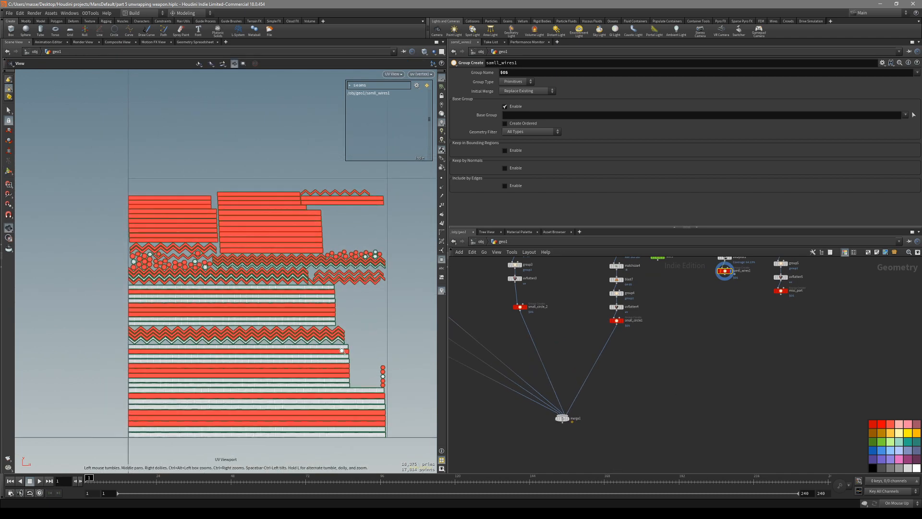
scroll(337, 354, down, 2)
scroll(293, 361, down, 2)
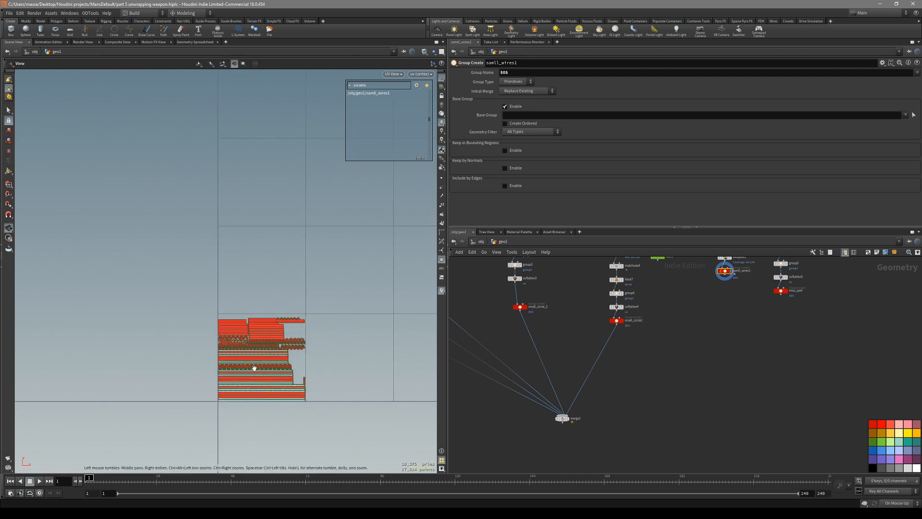
key(space+1)
scroll(286, 379, down, 3)
middle_drag(300, 376, 264, 335)
drag(264, 335, 252, 332)
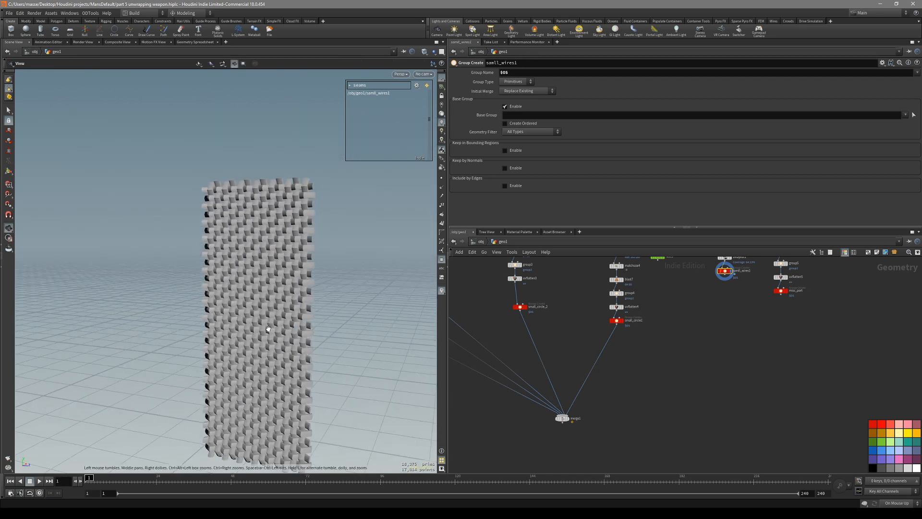
- Inspect the density and placement of the wire panels with the wireframe overlay and the UV view
drag(267, 328, 288, 354)
key(shift+w)
key(space+5)
scroll(298, 349, up, 3)
key(space+1)
drag(357, 345, 202, 364)
key(shift+w)
right_drag(276, 315, 355, 313)
drag(355, 313, 293, 332)
right_drag(293, 331, 206, 327)
middle_drag(206, 326, 242, 360)
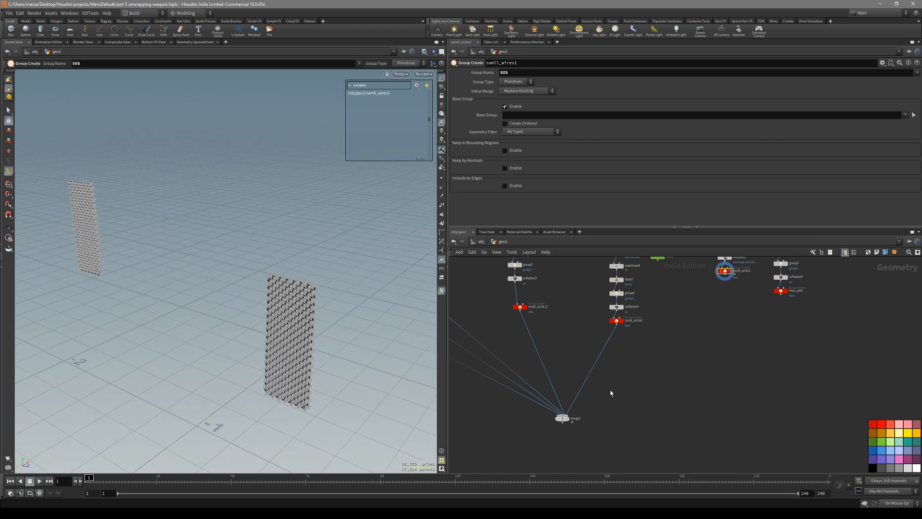
- Display the misc_part group node's geometry and connect it to merge1
middle_drag(790, 344, 776, 388)
click(772, 341)
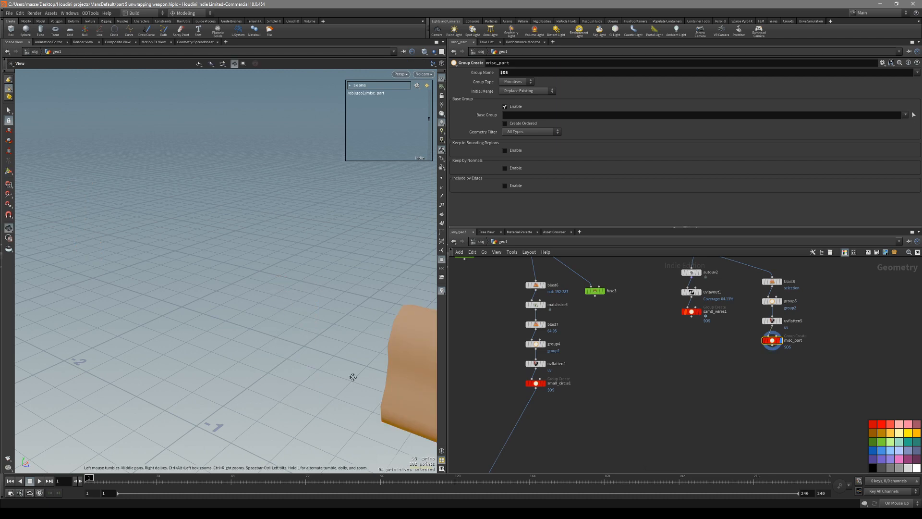
middle_drag(353, 378, 254, 325)
middle_drag(741, 388, 757, 341)
scroll(764, 336, down, 3)
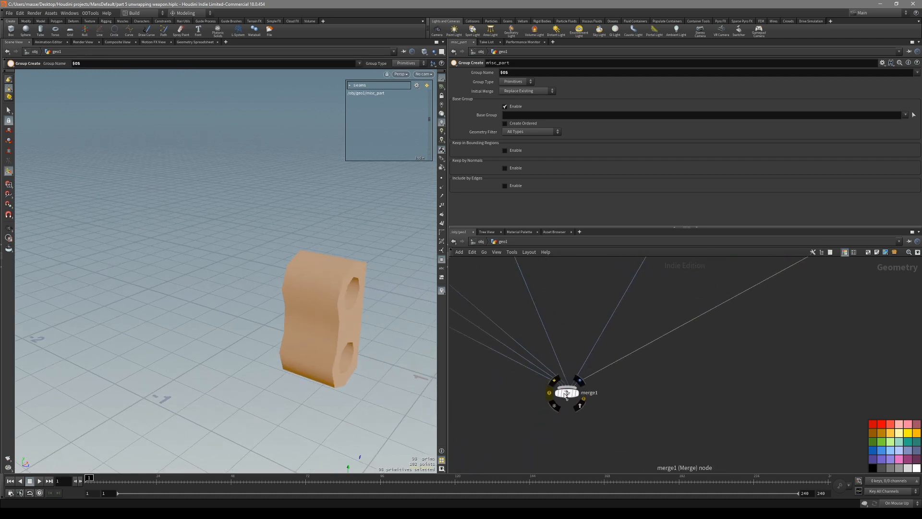
- Display merge1 and inspect the combined weapon parts from several angles
click(565, 397)
scroll(272, 323, down, 5)
alt+drag(272, 323, 221, 346)
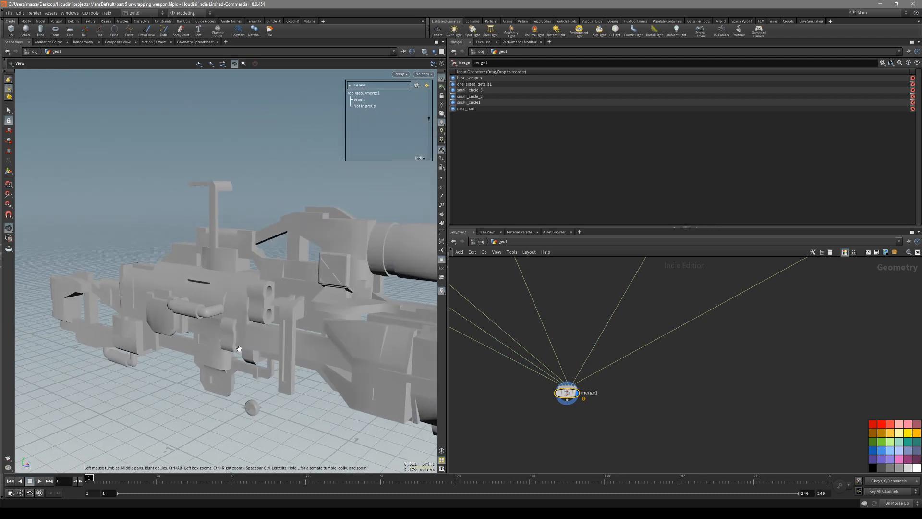
scroll(221, 345, down, 2)
alt+middle_drag(221, 346, 258, 358)
alt+drag(257, 358, 346, 326)
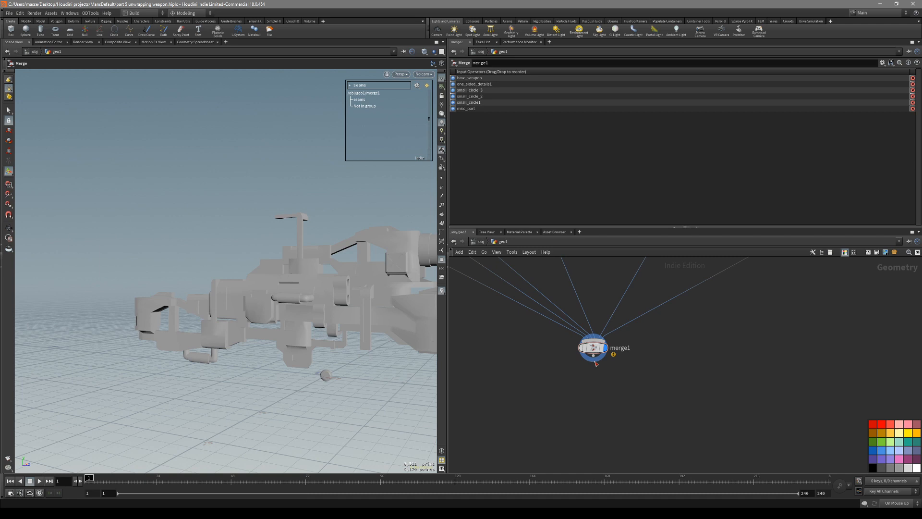
- Add a Labs Soften Normals node after merge1 and display its shading on the weapon
drag(593, 356, 600, 399)
text(soften)
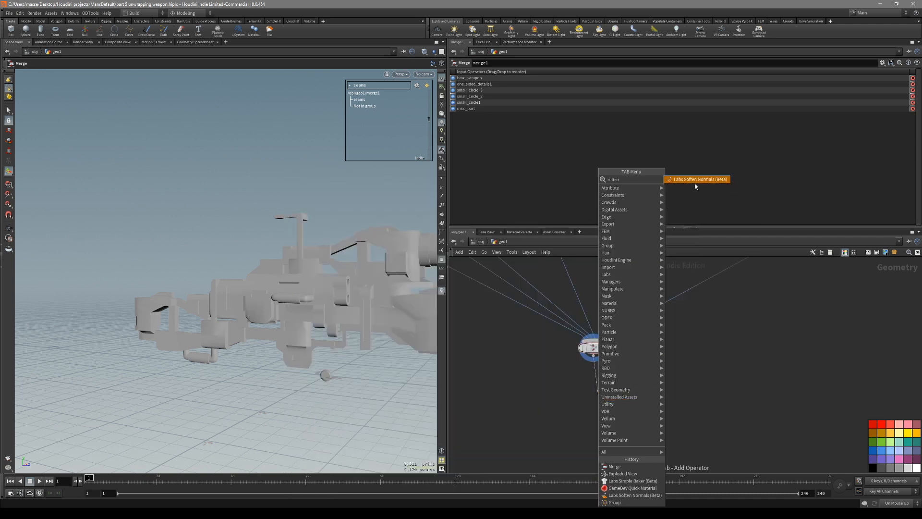
click(695, 180)
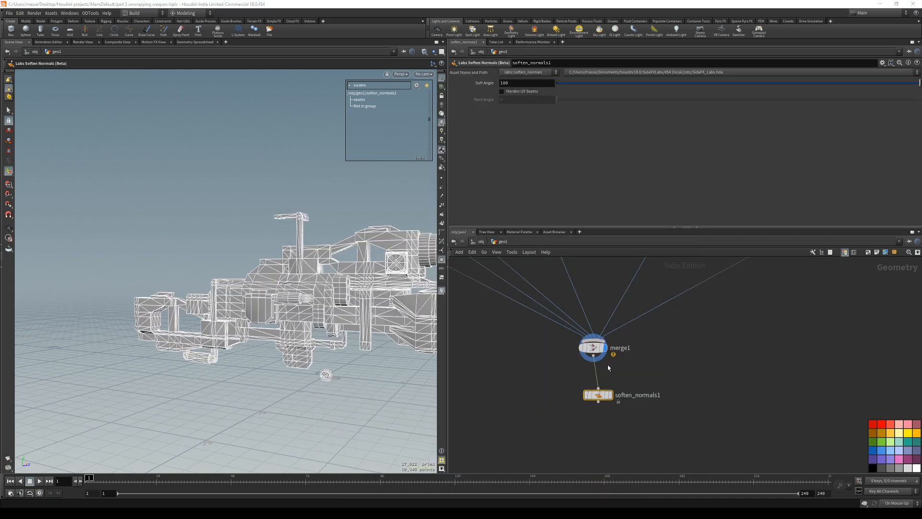
drag(336, 336, 266, 337)
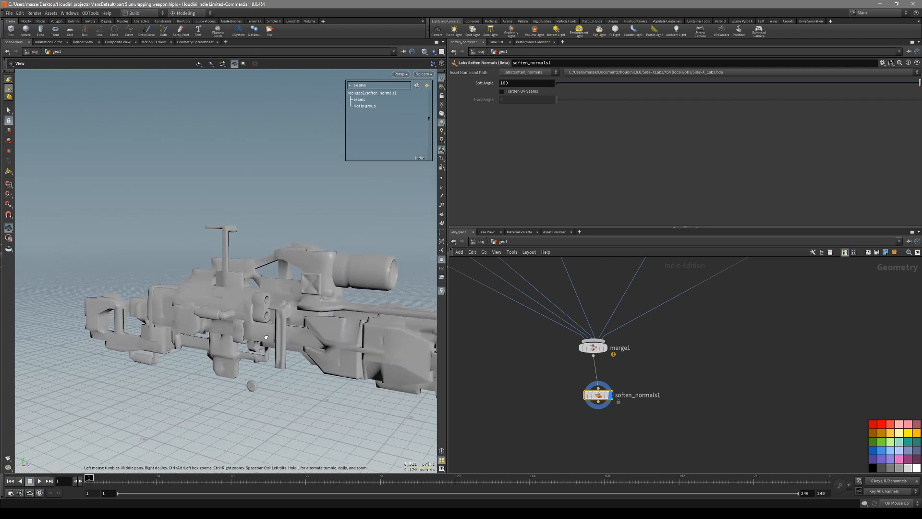
- Enable Harden UV Seams on soften_normals1 and check the shading around the scope
click(525, 91)
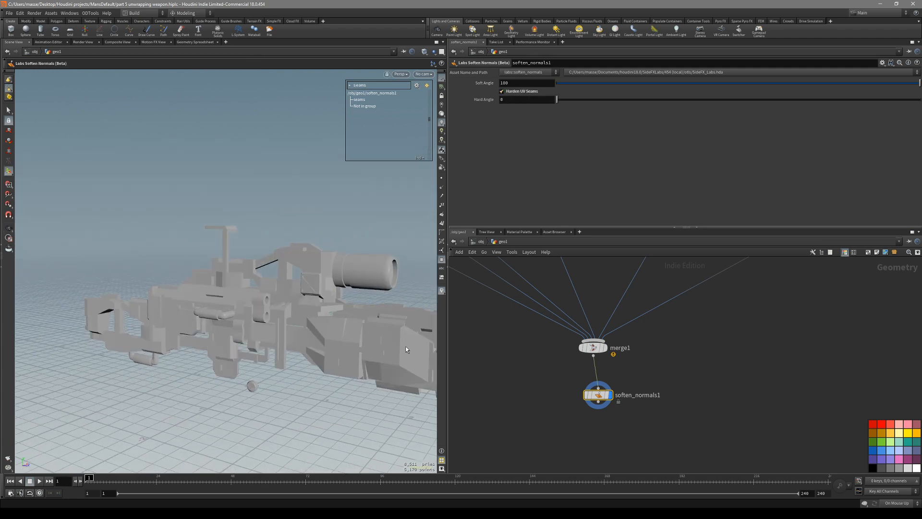
alt+drag(393, 358, 307, 358)
scroll(515, 359, down, 1)
scroll(514, 359, down, 1)
alt+drag(413, 368, 351, 373)
scroll(259, 289, up, 4)
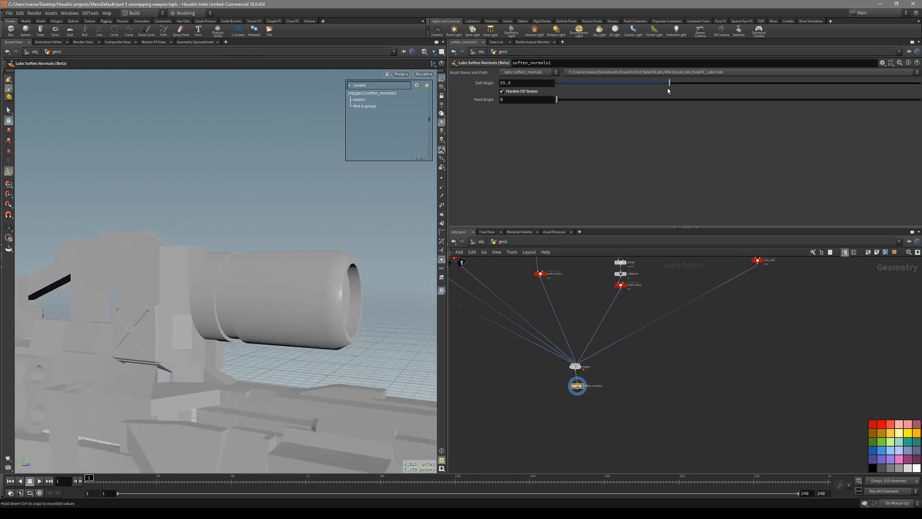
- Try a Soft Angle of 50.5 on soften_normals1 and check the weapon's shading and wireframe
drag(730, 96, 658, 95)
scroll(154, 319, down, 4)
alt+drag(154, 319, 192, 331)
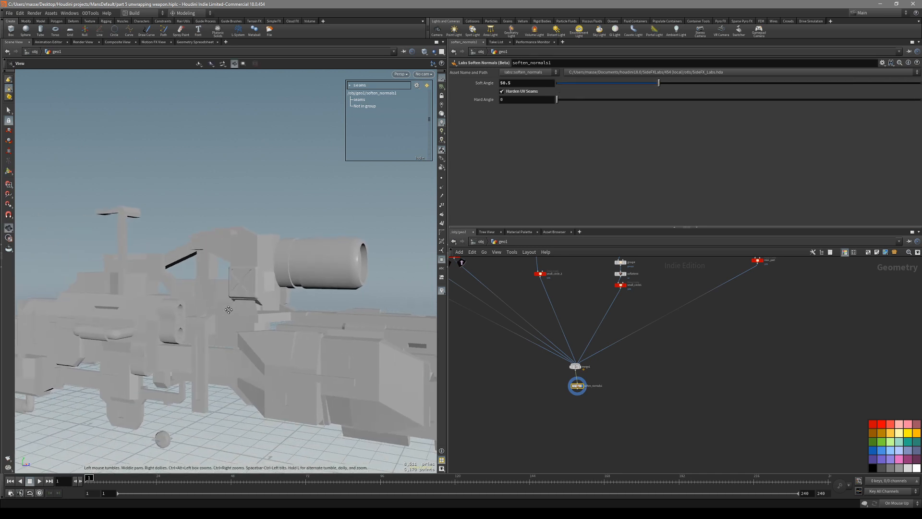
alt+middle_drag(192, 332, 223, 307)
alt+drag(206, 326, 251, 330)
key(shift+w)
mouse_move(251, 330)
alt+right_down()
mouse_move(309, 304)
mouse_move(337, 269)
alt+right_up()
key(shift+w)
alt+drag(337, 269, 255, 299)
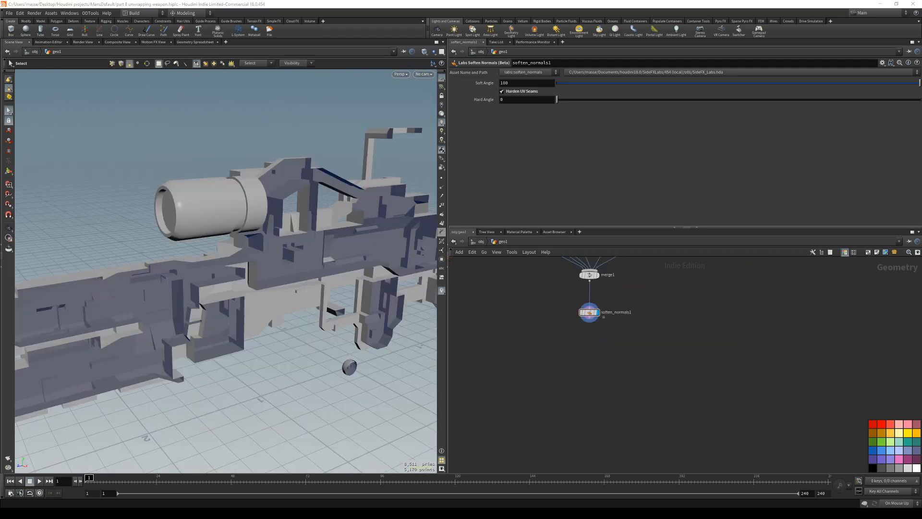
- Examine the shading and wireframe of the merged weapon from its other side, ends and underside
mouse_move(250, 298)
alt+mouse_down()
mouse_move(288, 307)
mouse_move(268, 319)
mouse_move(319, 298)
mouse_move(298, 324)
mouse_move(264, 308)
mouse_move(282, 313)
mouse_move(272, 294)
mouse_move(261, 300)
mouse_move(365, 311)
mouse_move(265, 296)
mouse_move(337, 323)
mouse_move(236, 344)
mouse_move(202, 323)
alt+mouse_up()
key(shift+w)
key(shift+w)
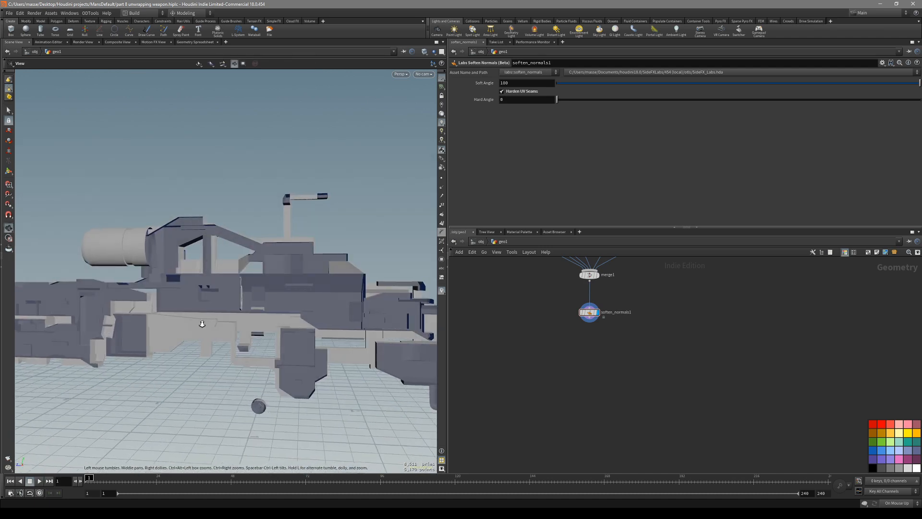
right_drag(202, 323, 186, 352)
mouse_move(186, 353)
mouse_down()
mouse_move(146, 354)
mouse_move(109, 373)
mouse_move(232, 350)
mouse_move(241, 336)
mouse_move(202, 338)
mouse_move(175, 354)
mouse_up()
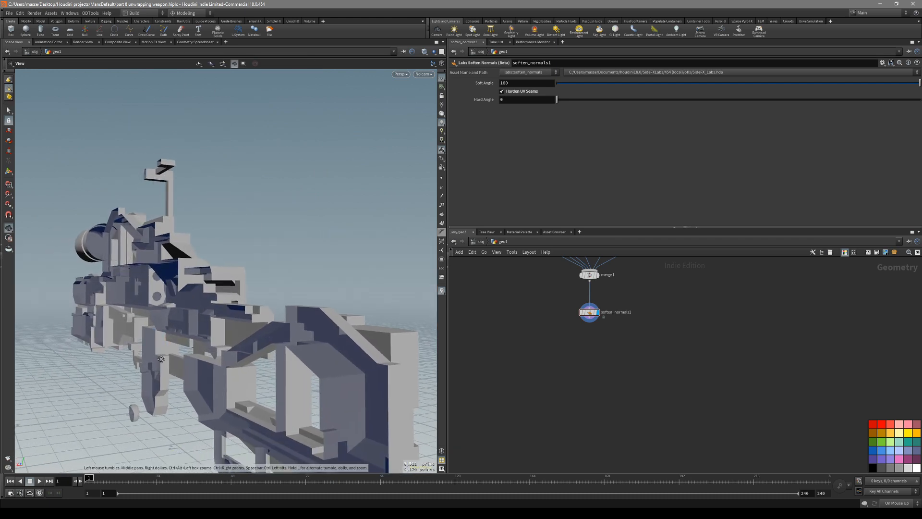
middle_drag(180, 379, 204, 362)
drag(204, 363, 213, 329)
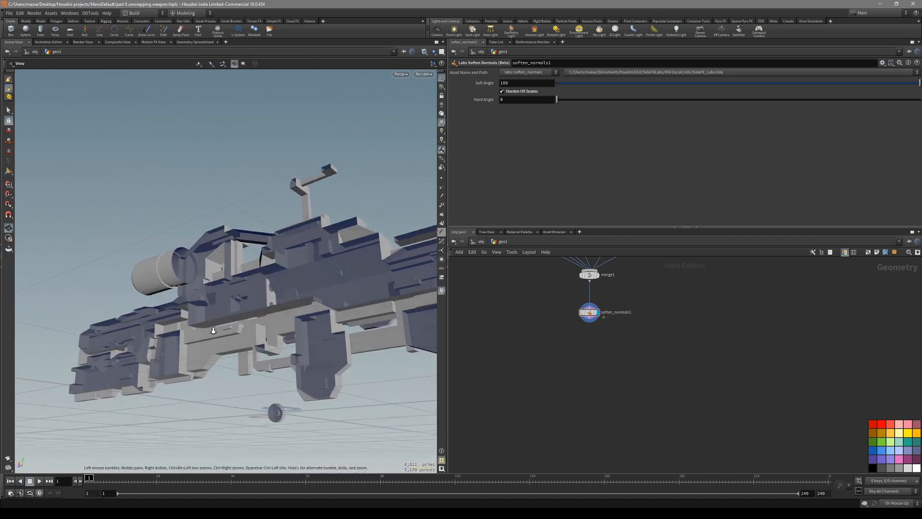
right_drag(213, 329, 274, 319)
mouse_move(274, 319)
mouse_down()
mouse_move(248, 322)
mouse_move(292, 382)
mouse_move(251, 344)
mouse_move(284, 354)
mouse_move(378, 323)
mouse_move(264, 340)
mouse_up()
key(shift+w)
key(shift+w)
right_drag(264, 340, 370, 315)
mouse_move(370, 315)
mouse_down()
mouse_move(199, 342)
mouse_move(224, 339)
mouse_move(245, 353)
mouse_up()
key(shift+w)
key(shift+w)
- Add a Group Create node with group name $OS below soften_normals1
key(Tab)
text(grou)
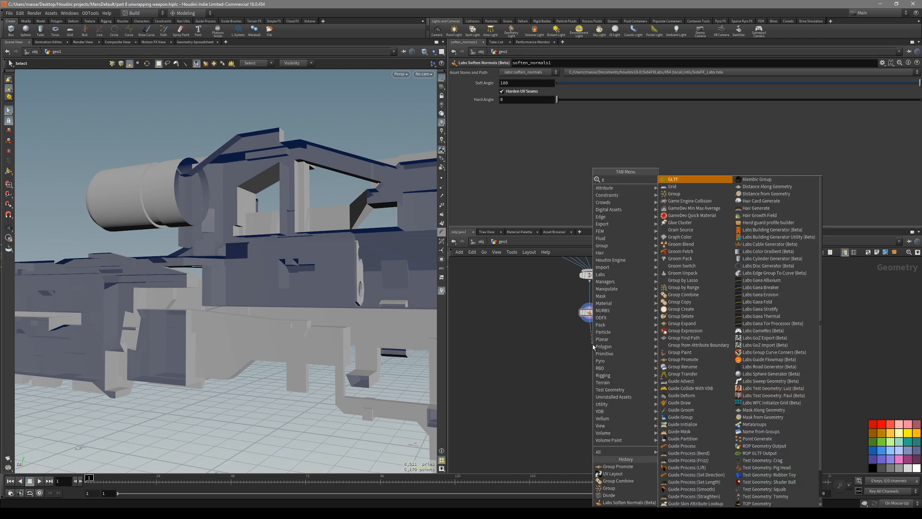
key(Return)
click(593, 345)
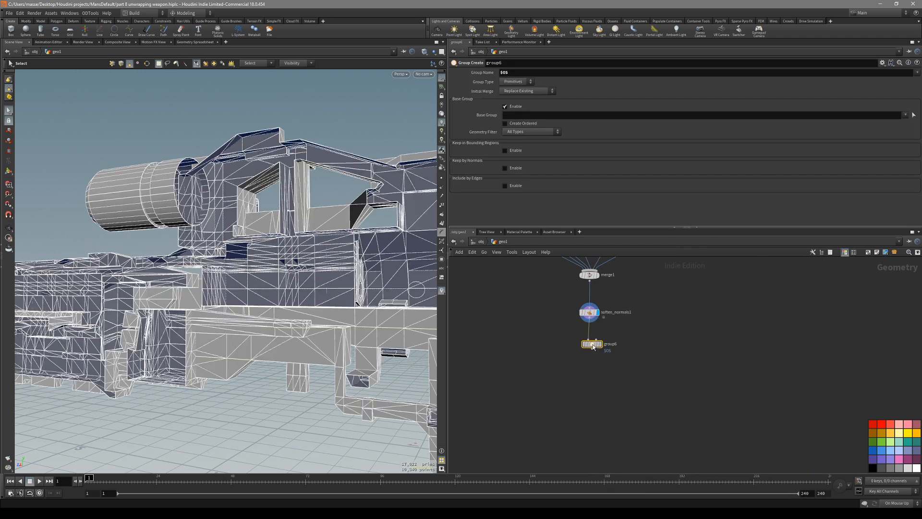
- Display the new Group Create node and show the weapon shaded with wireframe in selection mode, with nothing selected
click(599, 344)
scroll(257, 385, down, 4)
key(shift+w)
key(shift+w)
drag(257, 385, 260, 345)
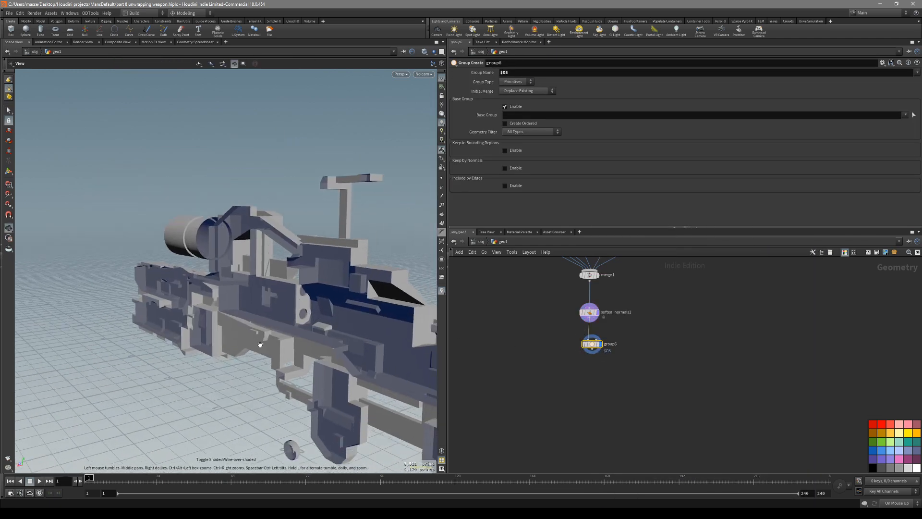
key(Return)
key(s)
key(n)
click(269, 399)
key(shift+w)
alt+drag(269, 399, 282, 330)
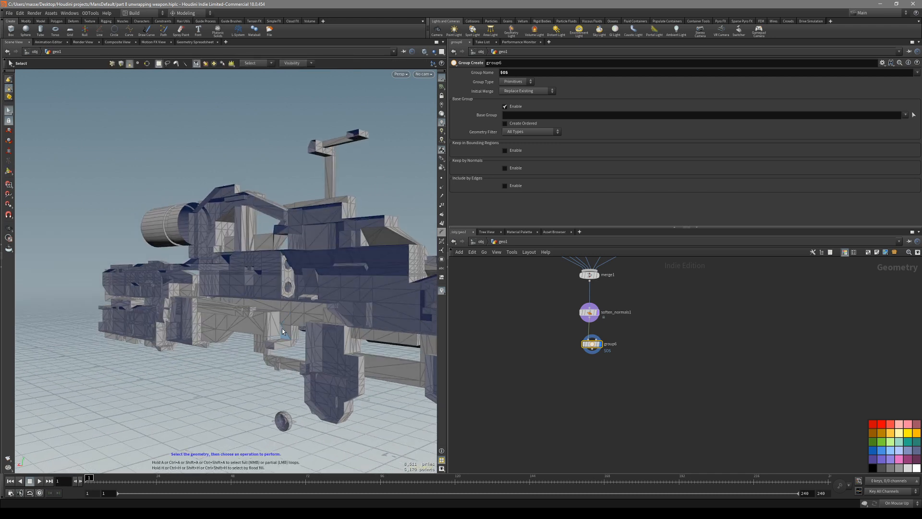
- Turn on group-based viewport selection and base it on UV Connected Geometry
click(212, 65)
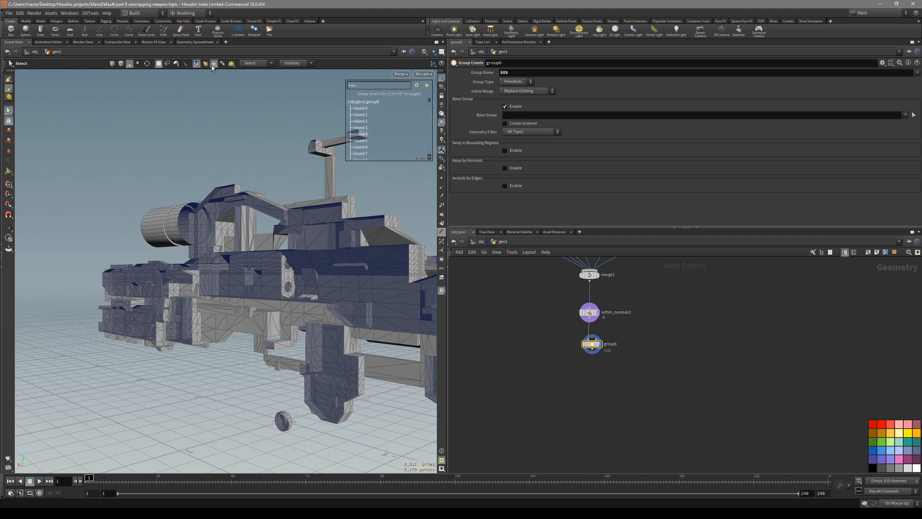
alt+drag(240, 121, 244, 140)
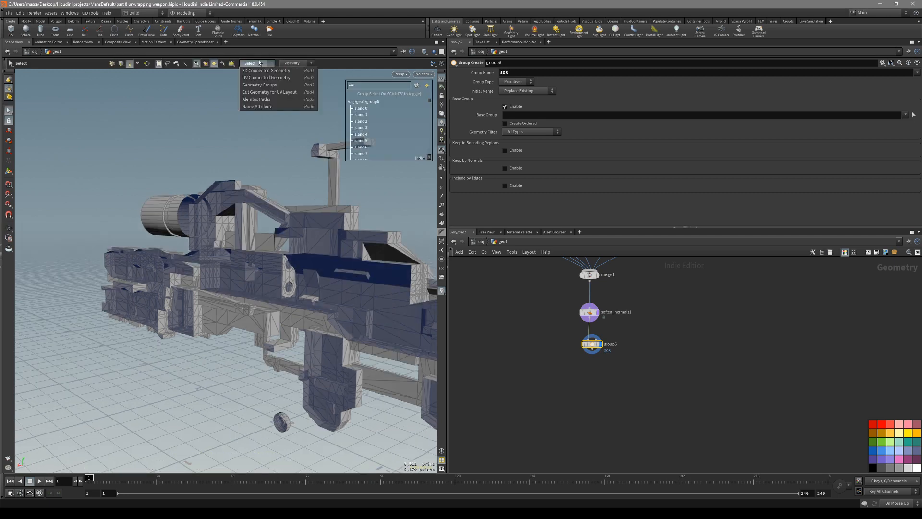
click(271, 78)
- Try selecting the UV islands of the side panel below the front rail and check the selection in the UV view
alt+drag(218, 249, 191, 286)
alt+drag(249, 303, 227, 312)
click(257, 301)
alt+right_drag(227, 312, 200, 324)
click(315, 303)
click(323, 342)
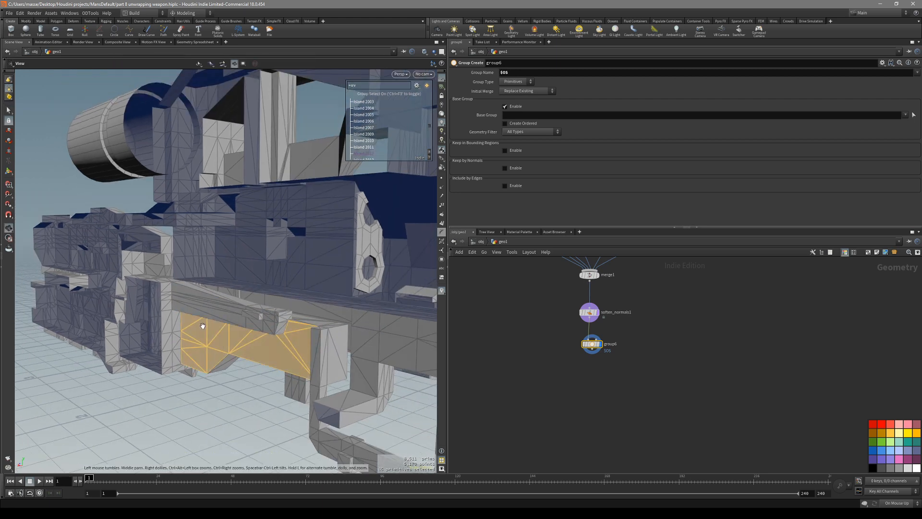
key(space+5)
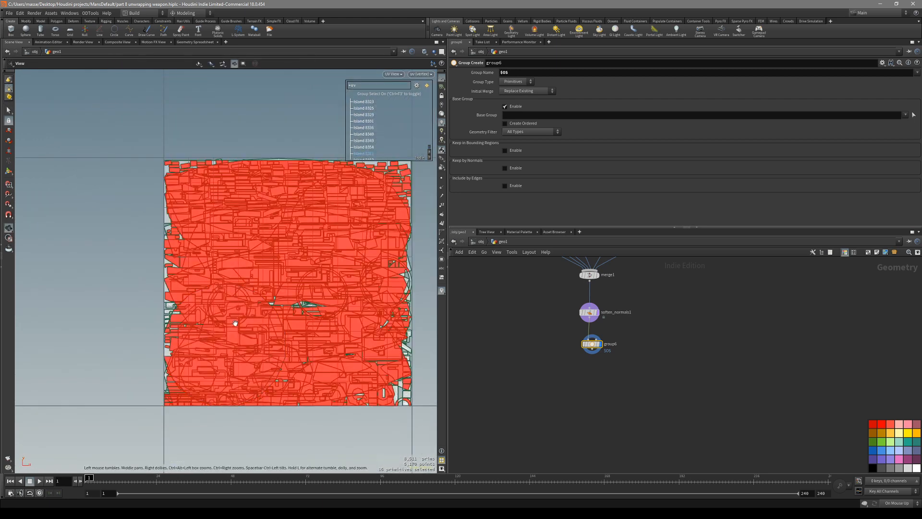
key(space+1)
alt+right_drag(252, 306, 217, 307)
alt+drag(217, 307, 269, 306)
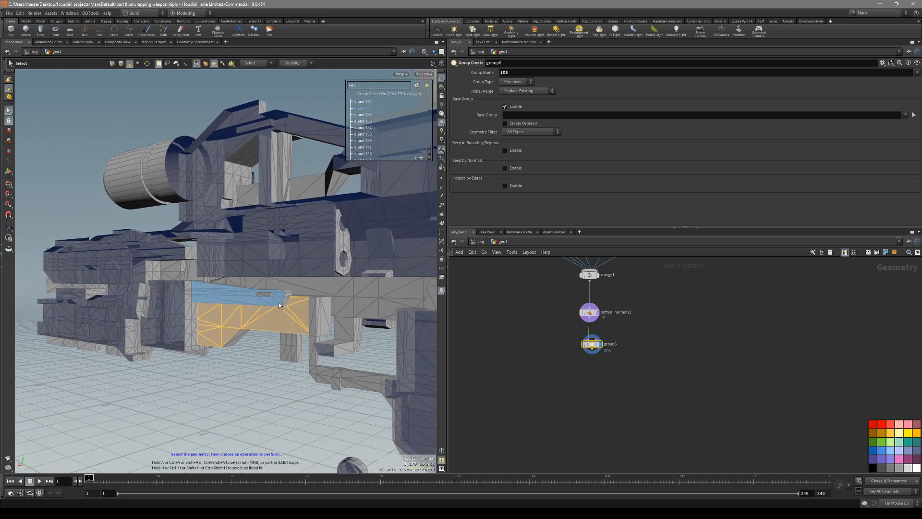
middle_drag(519, 363, 476, 458)
middle_drag(513, 377, 615, 292)
scroll(614, 343, up, 1)
alt+middle_drag(335, 318, 281, 304)
click(281, 304)
alt+drag(281, 303, 302, 328)
click(295, 329)
alt+middle_drag(303, 329, 319, 329)
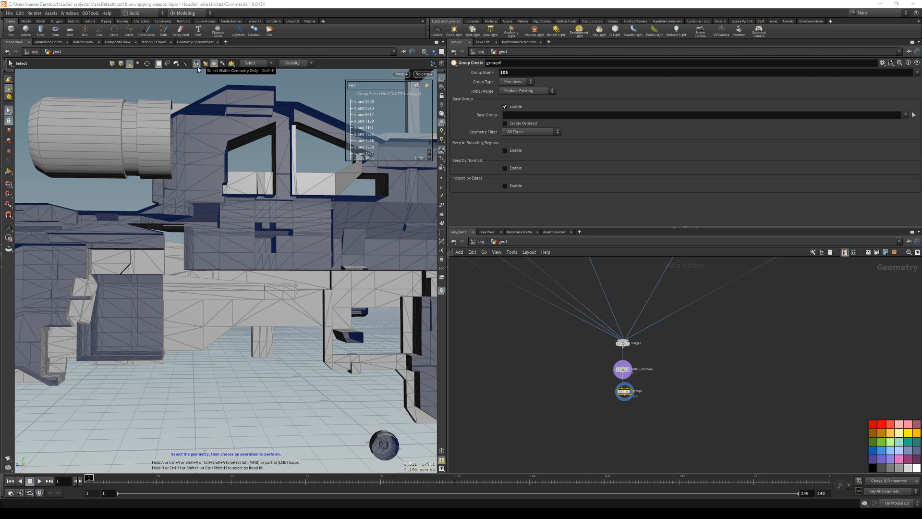
- Select the UV islands along the weapon's less visible side, from the front end through the receiver, including hidden geometry
alt+drag(355, 368, 151, 364)
scroll(151, 364, down, 2)
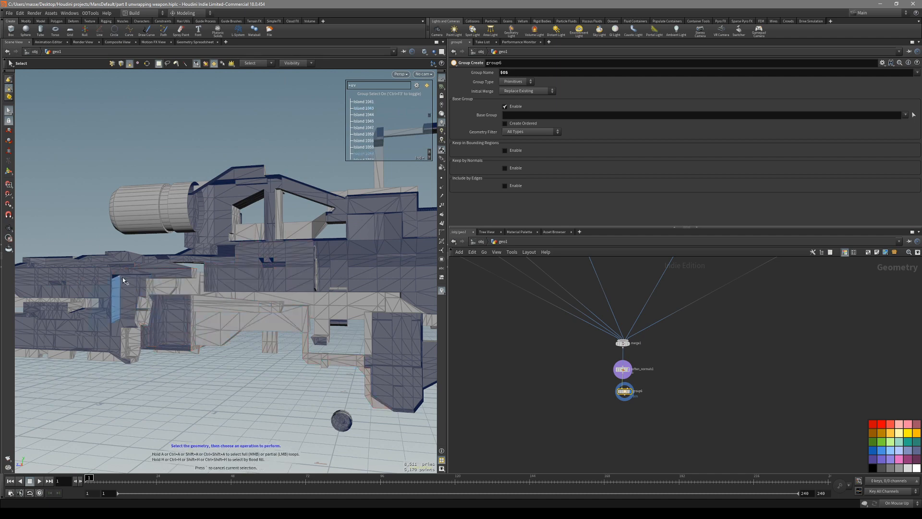
drag(117, 278, 274, 339)
alt+middle_drag(199, 320, 262, 306)
shift+drag(91, 259, 211, 310)
alt+drag(200, 311, 168, 347)
shift+drag(70, 306, 209, 332)
alt+drag(284, 320, 283, 278)
shift+drag(302, 259, 372, 287)
alt+middle_drag(371, 287, 317, 289)
alt+drag(317, 289, 336, 297)
shift+drag(342, 286, 332, 329)
shift+drag(199, 281, 305, 339)
- Add the remaining individual UV islands toward the grip and stock on the same side to the selection
mouse_move(304, 339)
alt+mouse_down()
mouse_move(242, 303)
mouse_move(352, 353)
mouse_move(289, 337)
mouse_move(294, 332)
alt+mouse_up()
shift+drag(294, 332, 306, 340)
shift+click(269, 306)
mouse_move(270, 306)
alt+mouse_down()
mouse_move(277, 336)
mouse_move(234, 283)
mouse_move(265, 307)
alt+mouse_up()
shift+click(229, 292)
alt+middle_drag(279, 308, 192, 308)
alt+drag(240, 307, 235, 298)
shift+click(334, 300)
mouse_move(336, 321)
alt+mouse_down()
mouse_move(276, 275)
mouse_move(342, 323)
alt+mouse_up()
shift+click(300, 296)
- Undo the last box selection and add the remaining UV islands with a smaller selection area
alt+middle_drag(388, 345, 377, 341)
mouse_move(377, 342)
alt+mouse_down()
mouse_move(359, 352)
mouse_move(327, 322)
mouse_move(372, 328)
alt+mouse_up()
alt+drag(372, 329, 308, 293)
alt+right_drag(288, 298, 221, 323)
alt+drag(220, 323, 221, 340)
alt+right_drag(221, 340, 303, 322)
alt+drag(302, 322, 249, 291)
shift+drag(250, 291, 307, 355)
key(ctrl+z)
shift+drag(270, 290, 257, 349)
- Remove the unintended UV islands on the weapon's opposite side from the selection, around the receiver and stock
alt+drag(177, 354, 208, 356)
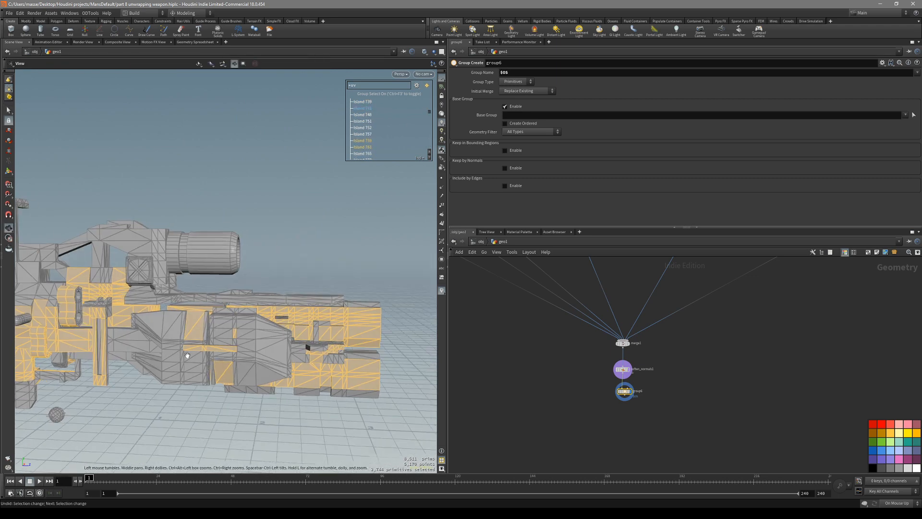
alt+middle_drag(208, 356, 363, 340)
alt+drag(259, 334, 279, 329)
ctrl+click(200, 297)
alt+drag(138, 321, 185, 312)
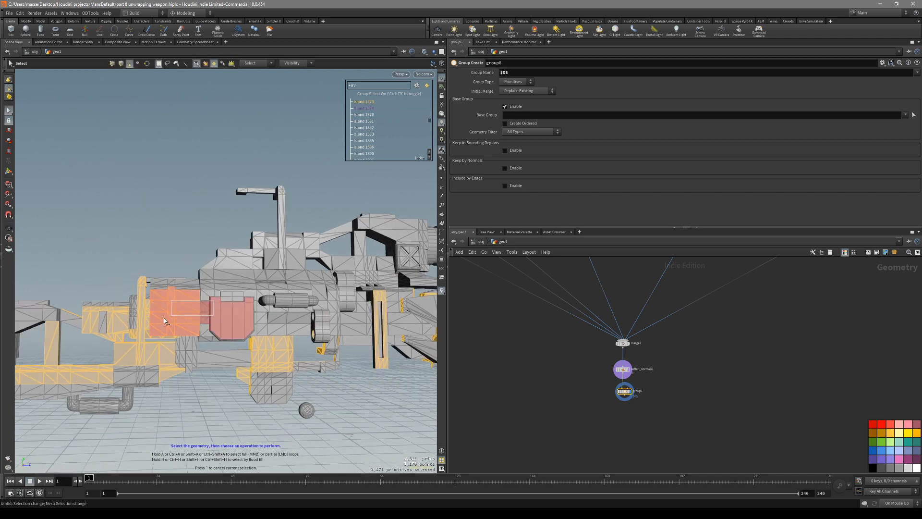
ctrl+click(113, 318)
alt+middle_drag(66, 380, 157, 362)
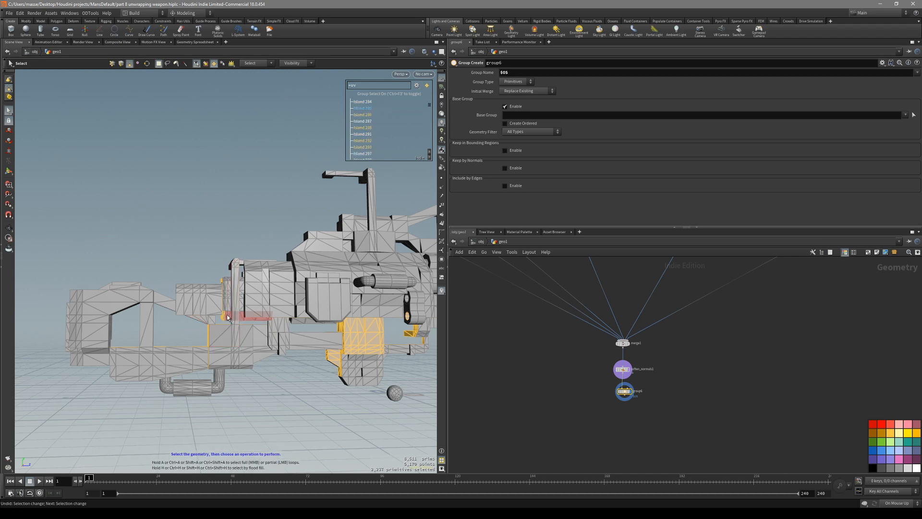
- Deselect the remaining unwanted islands around the lower frame, magazine and receiver on the opposite side
alt+middle_drag(363, 348, 299, 333)
ctrl+click(299, 332)
alt+drag(299, 348, 253, 338)
ctrl+click(315, 319)
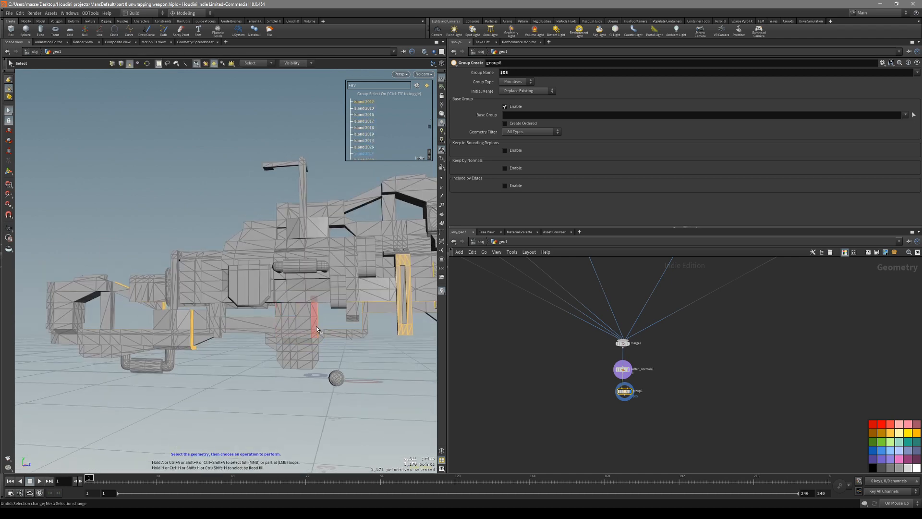
alt+drag(315, 318, 264, 331)
alt+drag(350, 318, 276, 304)
ctrl+click(293, 315)
ctrl+click(288, 352)
alt+drag(287, 352, 259, 332)
ctrl+click(353, 350)
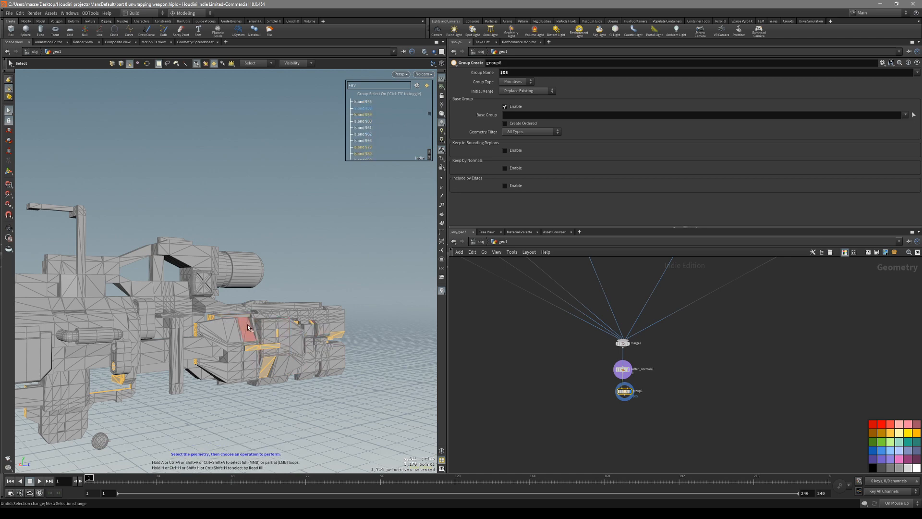
- Clean up the selected islands around the handguard and below the scope, and hide the wireframe to check the selection
ctrl+click(332, 344)
alt+drag(332, 344, 326, 312)
scroll(283, 331, up, 5)
ctrl+click(253, 310)
alt+drag(254, 311, 205, 302)
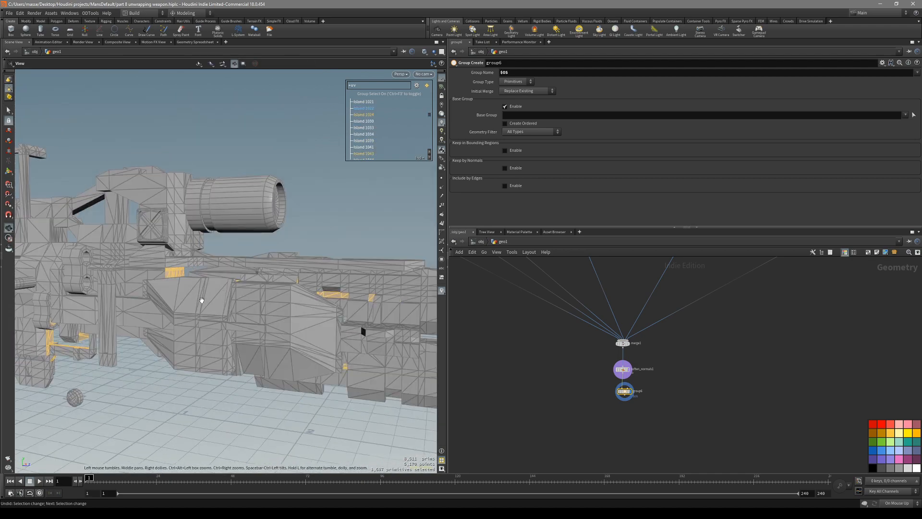
alt+drag(175, 275, 221, 287)
mouse_move(282, 307)
alt+mouse_down()
mouse_move(356, 287)
mouse_move(379, 294)
mouse_move(314, 304)
mouse_move(326, 346)
mouse_move(285, 314)
mouse_move(383, 336)
mouse_move(341, 373)
mouse_move(267, 370)
mouse_move(319, 366)
mouse_move(295, 372)
mouse_move(308, 378)
mouse_move(298, 379)
mouse_move(309, 375)
mouse_move(263, 370)
alt+mouse_up()
key(shift+w)
alt+right_drag(264, 370, 319, 346)
alt+drag(319, 345, 375, 324)
shift+click(330, 309)
alt+middle_drag(338, 338, 395, 323)
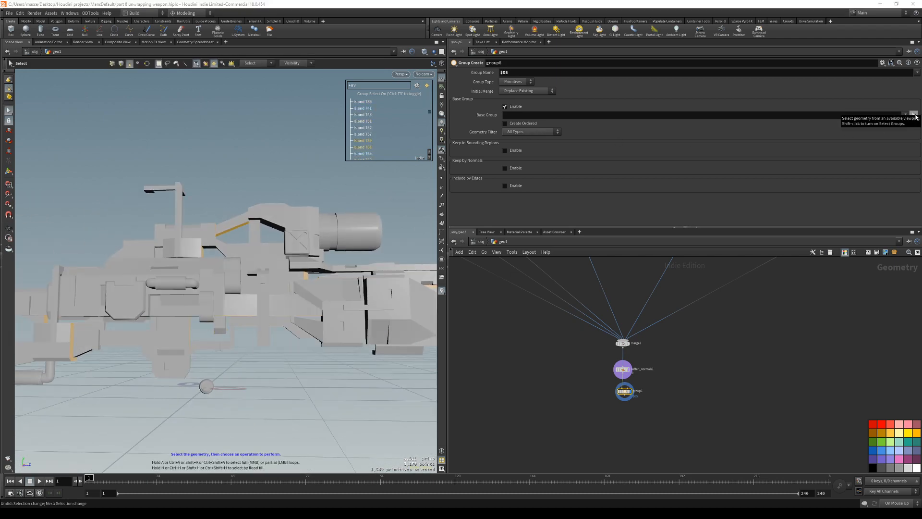
- Copy the selection as a string and paste it into the Group Create node's Base Group
alt+drag(314, 229, 311, 256)
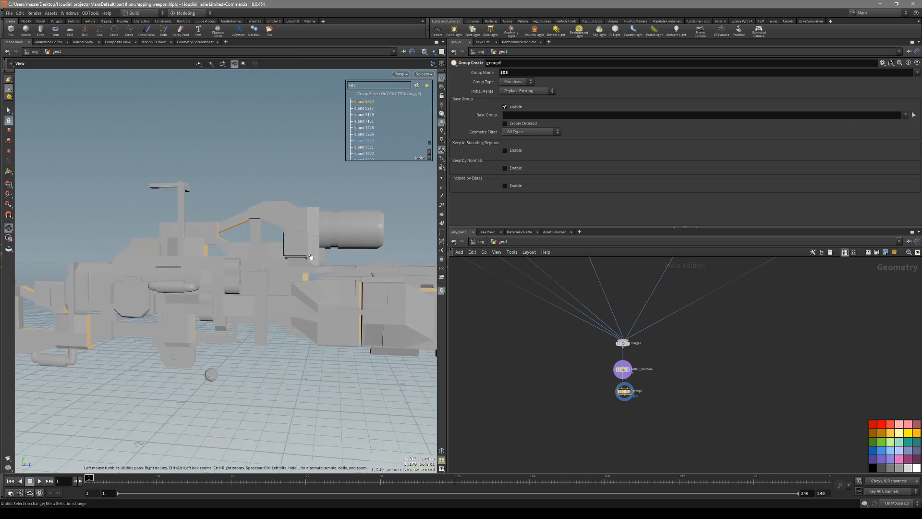
alt+drag(341, 205, 372, 250)
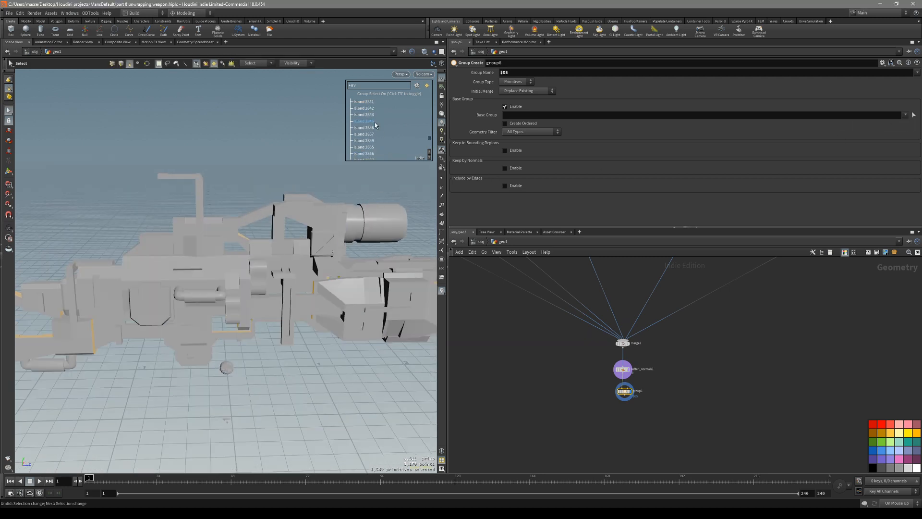
scroll(375, 107, up, 1)
right_click(366, 115)
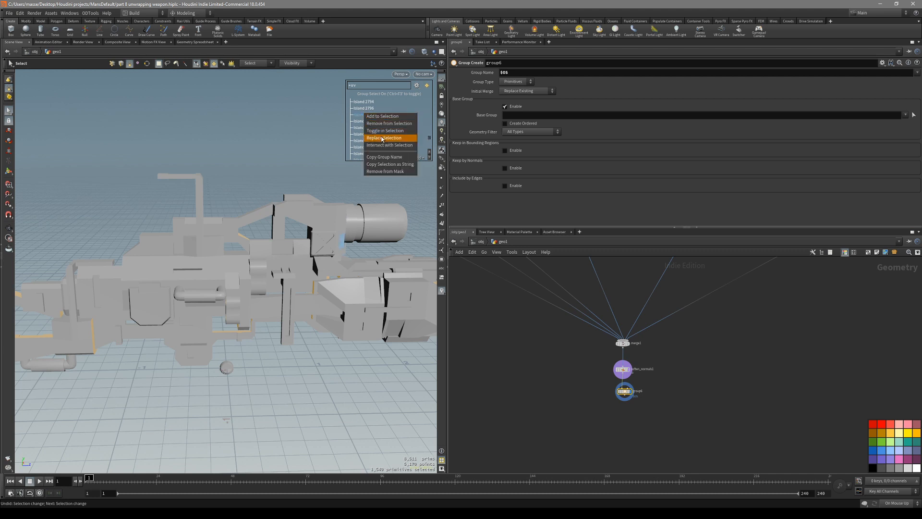
click(406, 164)
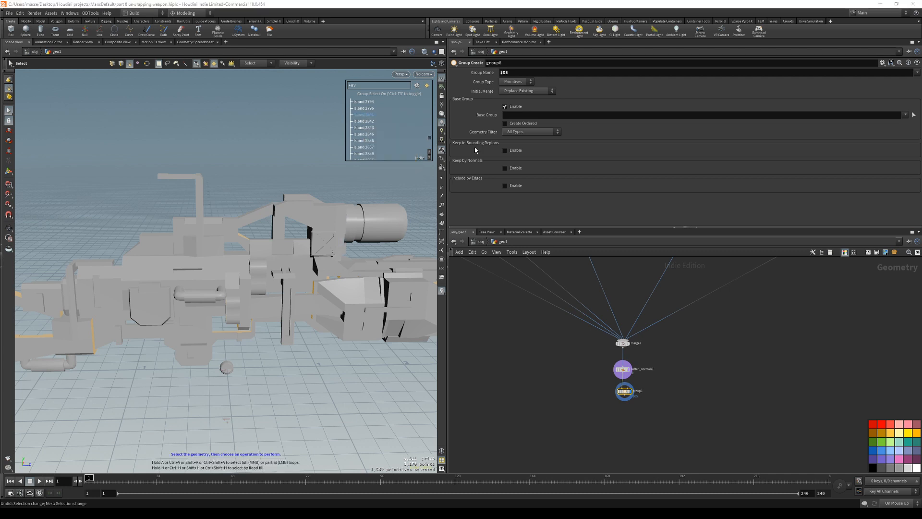
click(515, 116)
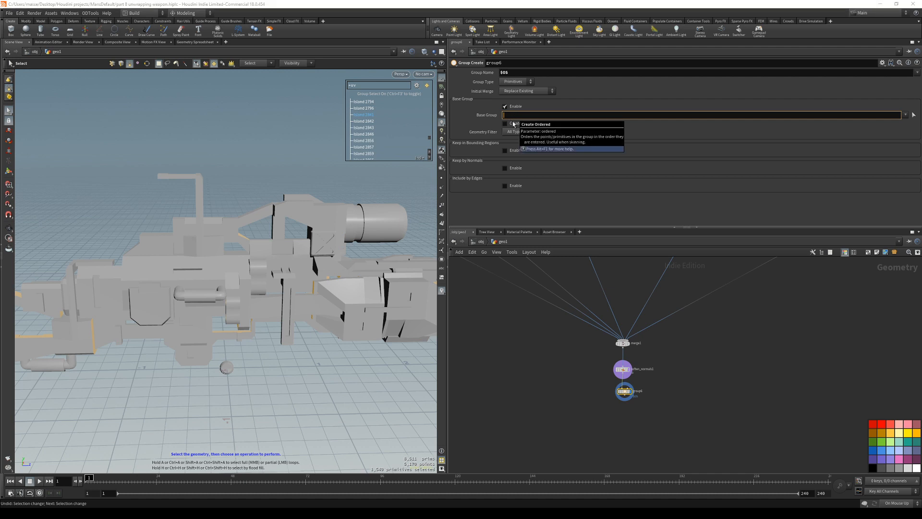
key(Return)
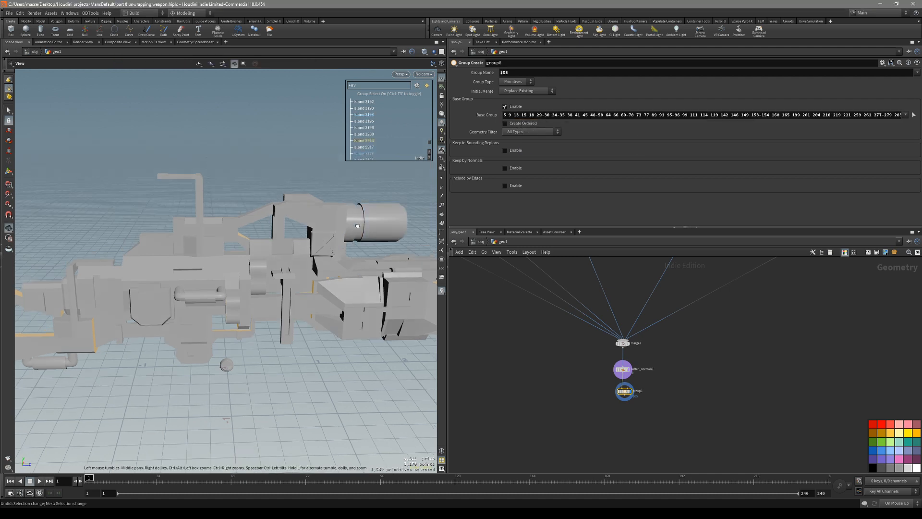
- Check the grouped faces on the weapon and rename the Group Create node to low_prio
alt+drag(303, 233, 300, 206)
alt+right_drag(300, 207, 240, 250)
alt+drag(240, 249, 299, 277)
alt+drag(283, 307, 204, 311)
scroll(638, 400, up, 4)
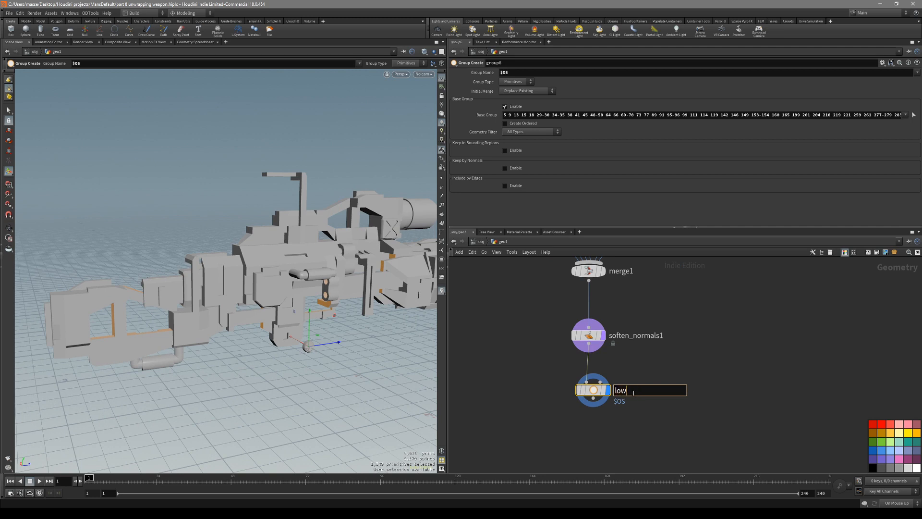
middle_drag(666, 420, 655, 398)
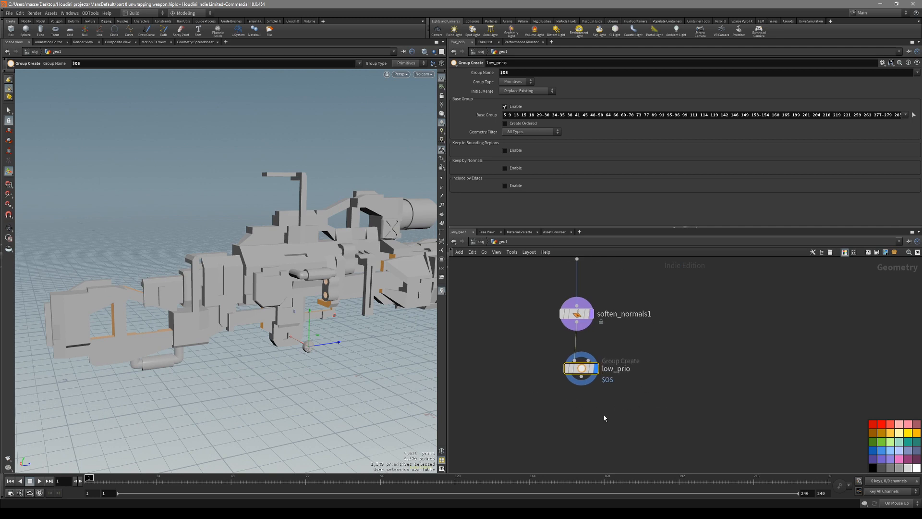
- Add a Group Combine node below low_prio and name its resulting group high_prio
key(Tab)
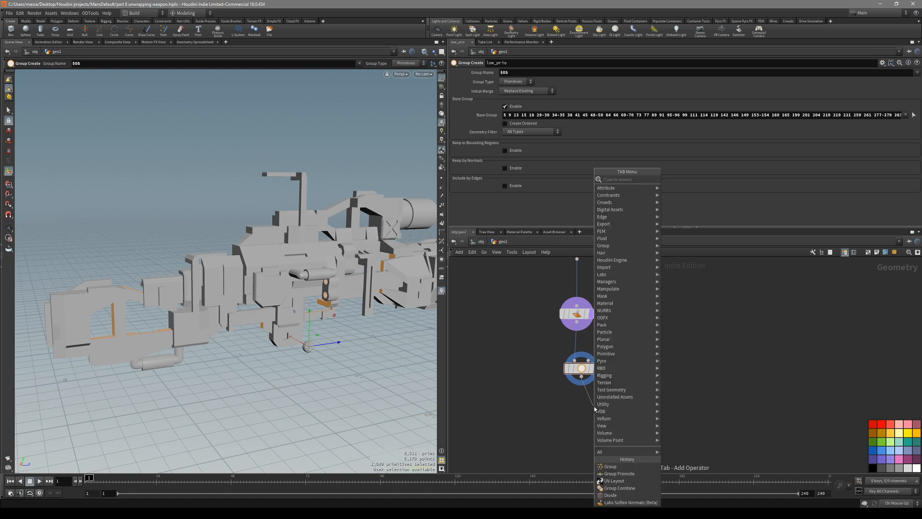
text(groupco)
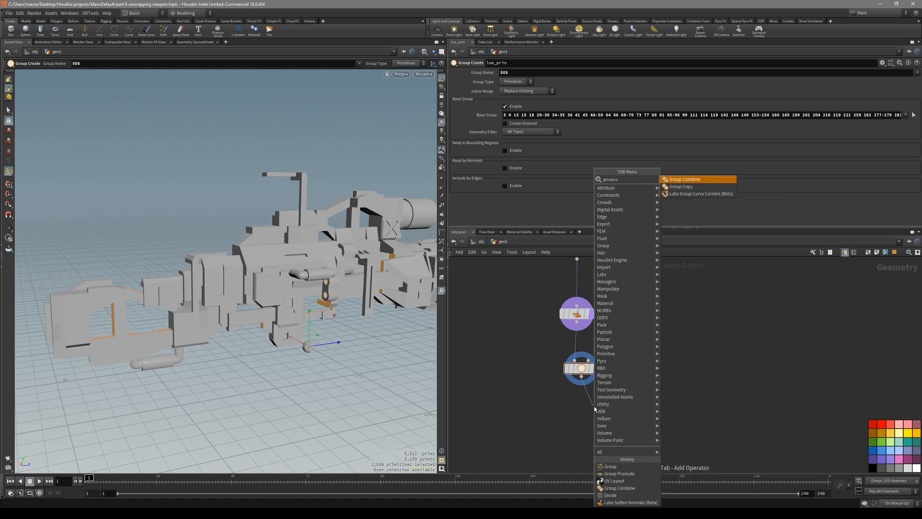
key(Return)
click(595, 408)
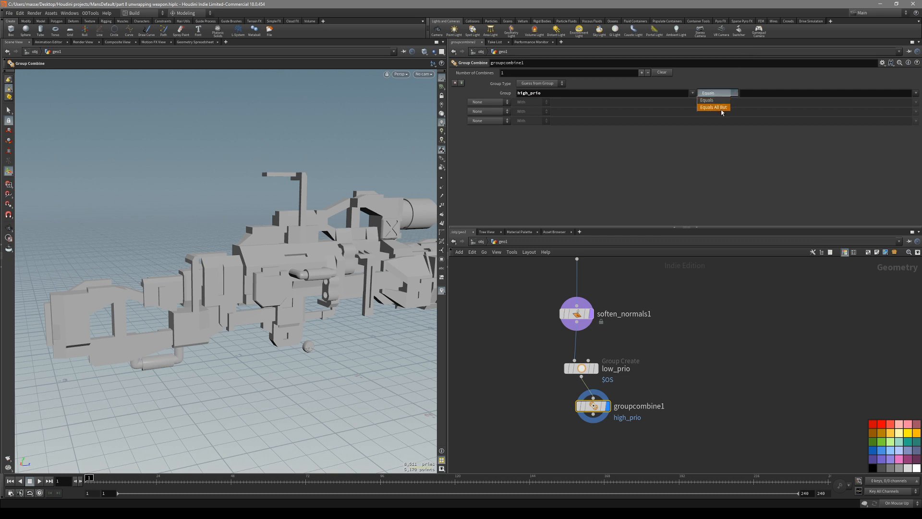
- Define high_prio as Equals All But low_prio and check the resulting group on the weapon
click(721, 109)
click(915, 93)
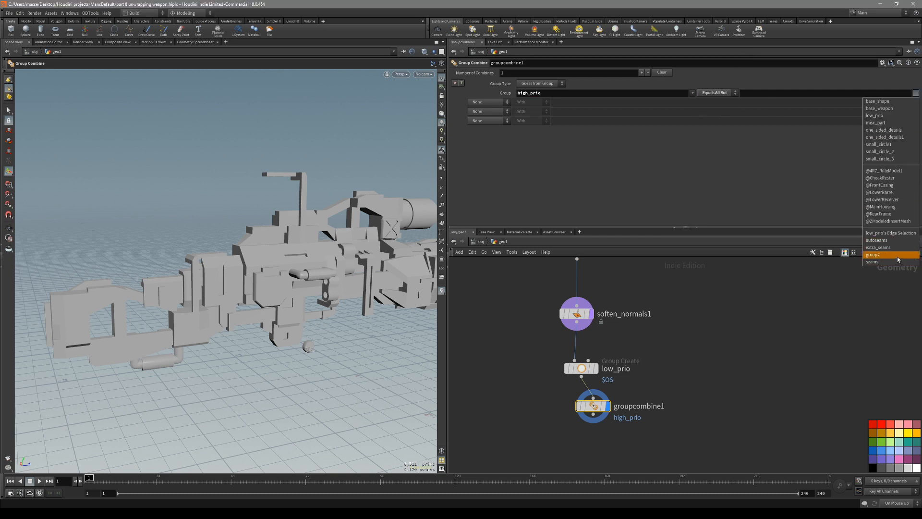
click(898, 116)
drag(319, 303, 289, 321)
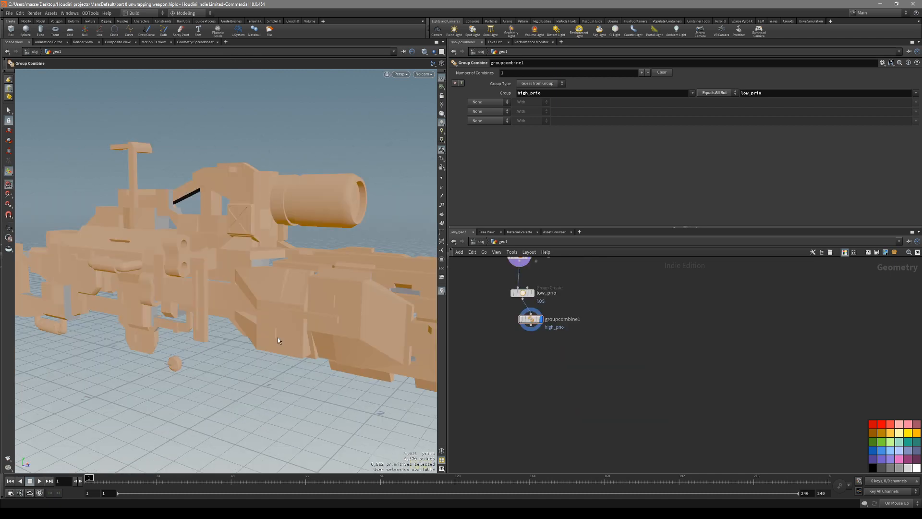
middle_drag(277, 337, 270, 351)
drag(271, 352, 313, 319)
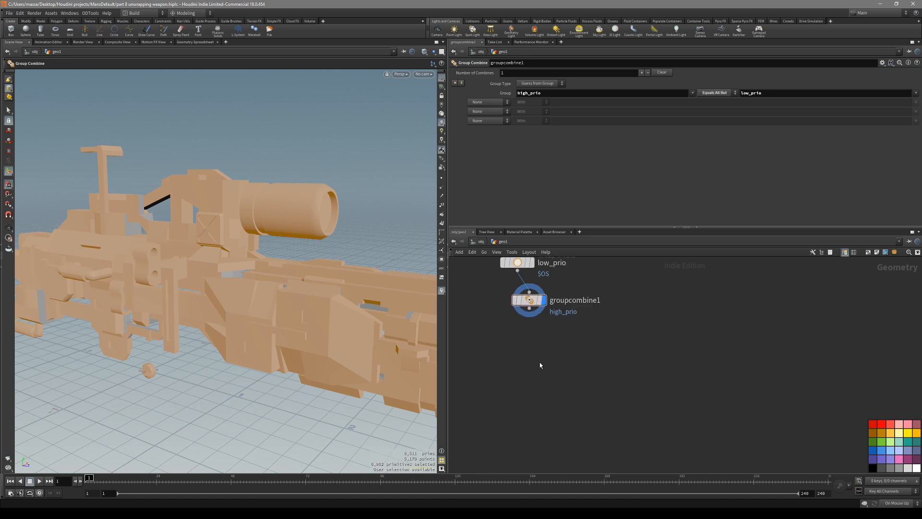
- Add a UV Layout node below groupcombine1 and show its packed islands in the UV view
click(532, 314)
key(Tab)
text(uvlay)
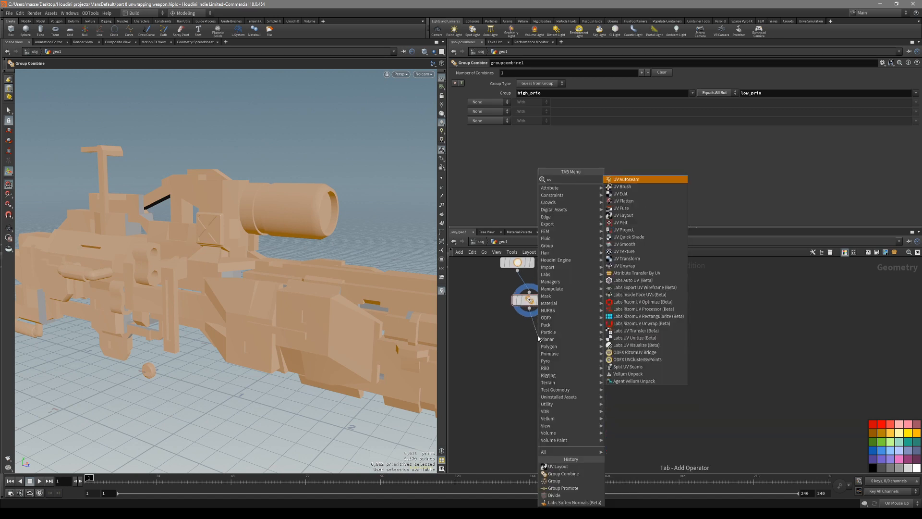
key(Escape)
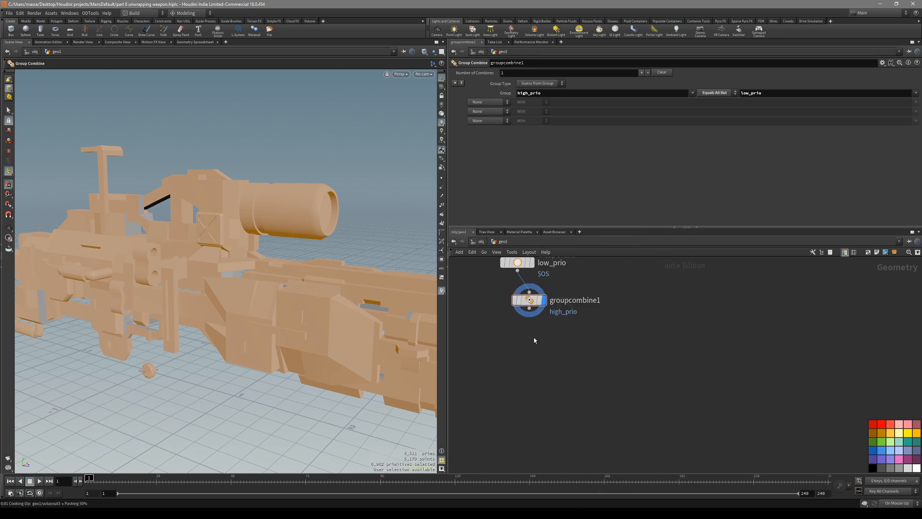
scroll(534, 340, up, 1)
click(540, 335)
key(space+5)
scroll(358, 324, down, 3)
alt+middle_drag(300, 346, 319, 322)
scroll(319, 322, down, 2)
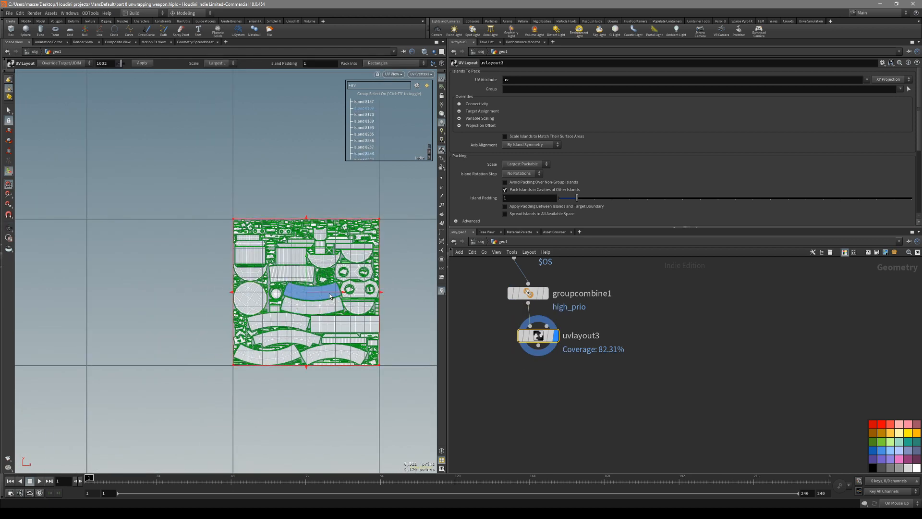
- Move the UV layout's target area sideways toward the neighbouring tile and check the packed islands
drag(212, 298, 139, 301)
alt+middle_drag(281, 313, 248, 360)
scroll(286, 327, up, 3)
scroll(248, 360, up, 2)
scroll(211, 350, down, 3)
alt+middle_drag(169, 372, 272, 358)
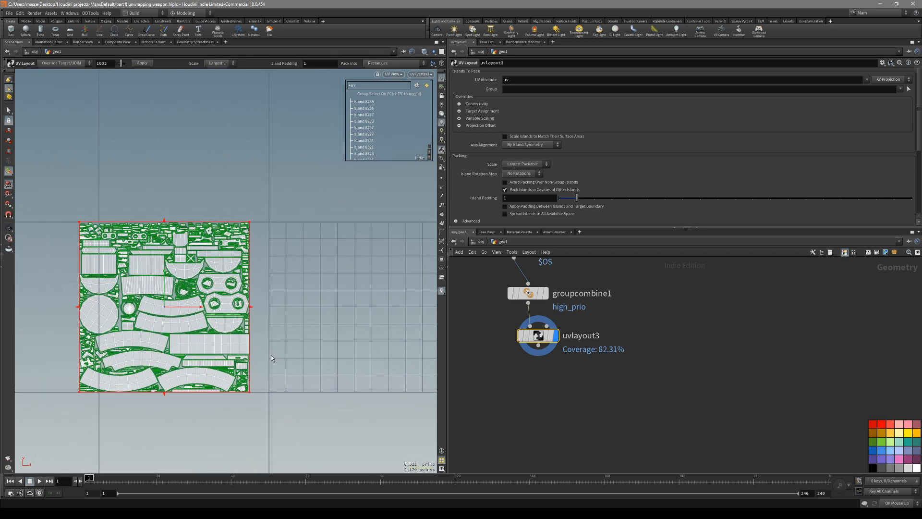
alt+middle_drag(346, 370, 310, 370)
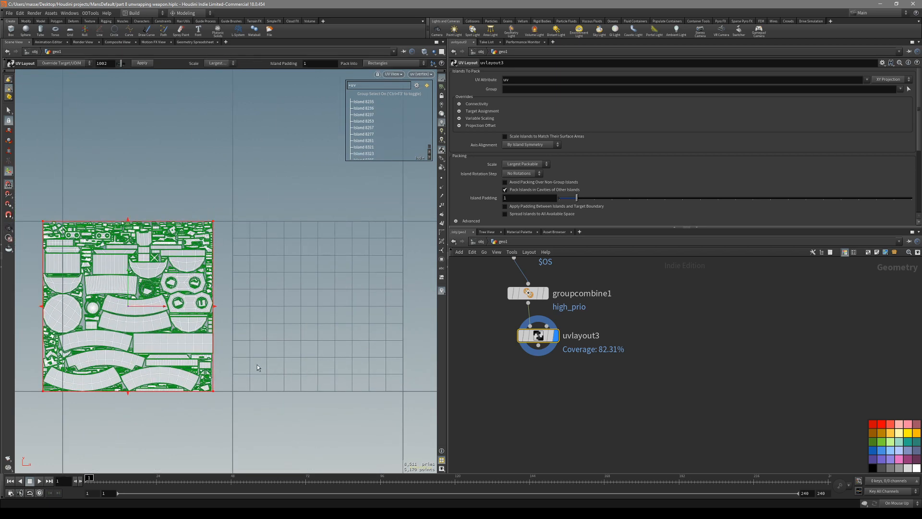
- Add a second UV Layout node below uvlayout3 and display its packed islands in the UV view
alt+middle_drag(161, 363, 172, 346)
mouse_move(273, 340)
alt+middle_down()
mouse_move(269, 351)
mouse_move(297, 353)
mouse_move(257, 344)
alt+middle_up()
scroll(297, 353, up, 3)
scroll(296, 353, down, 2)
click(536, 383)
key(Tab)
text(uvl)
key(Escape)
click(538, 376)
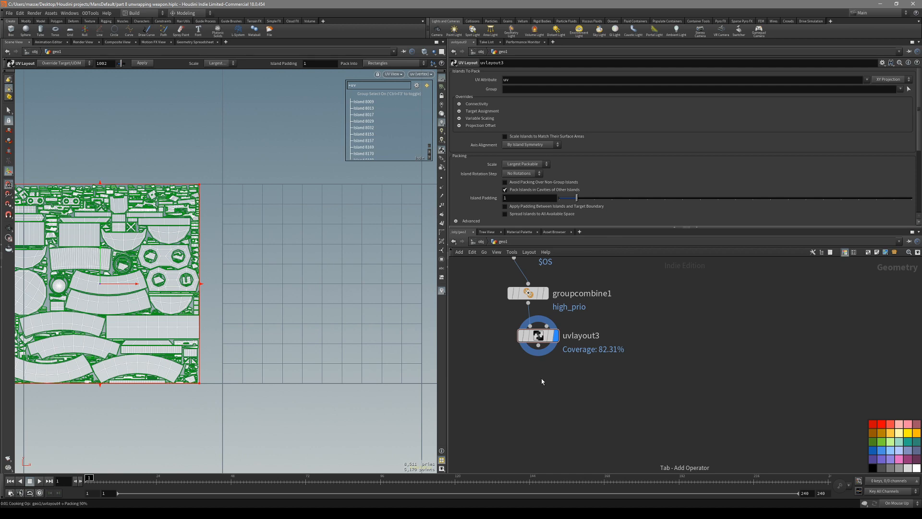
key(r)
click(540, 375)
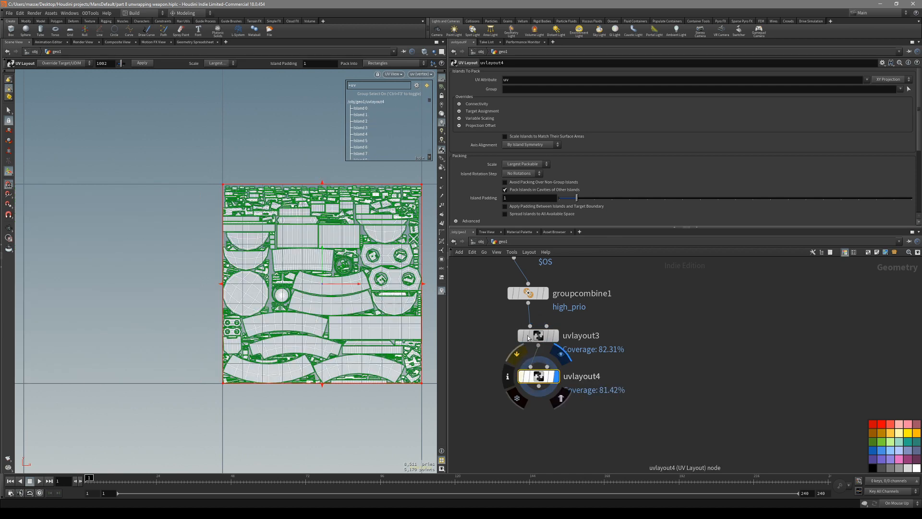
- Limit uvlayout4 to the low_prio group and scale its islands to match their surface areas
click(900, 89)
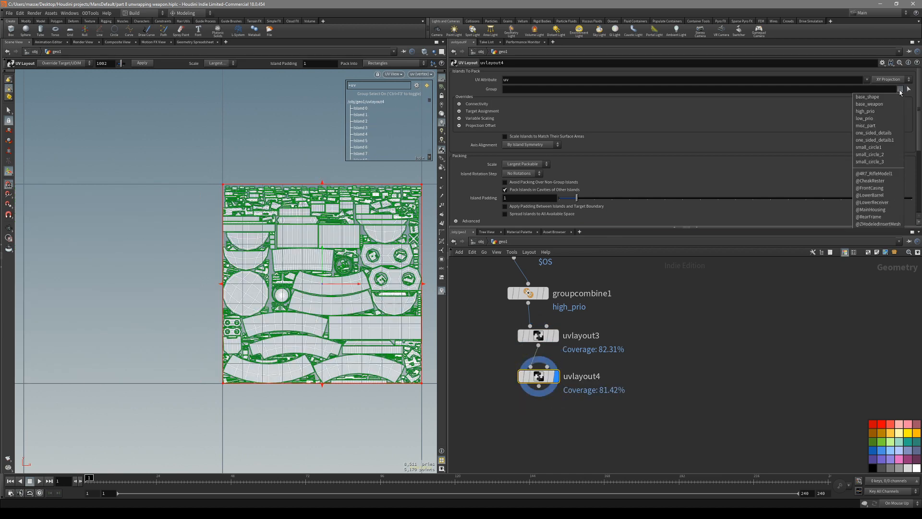
click(890, 120)
alt+middle_drag(289, 337, 275, 340)
scroll(274, 341, up, 3)
key(Return)
scroll(606, 160, down, 3)
scroll(606, 161, up, 3)
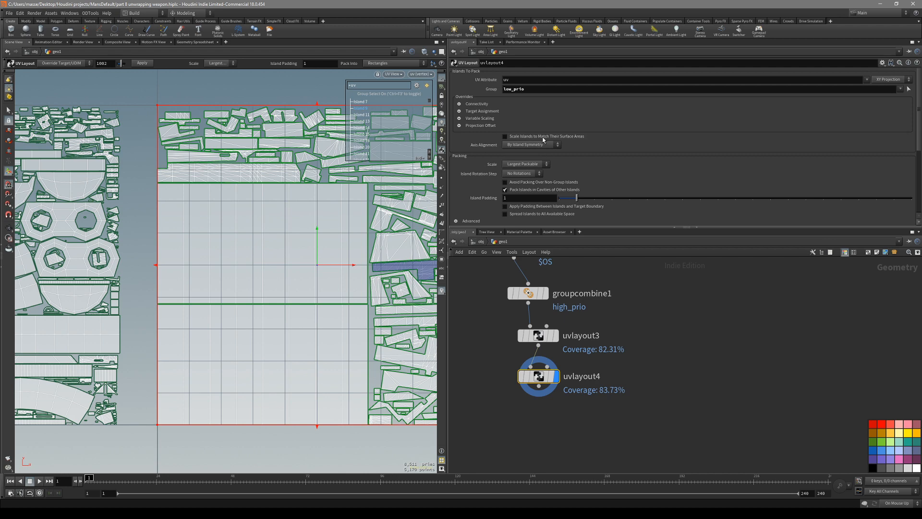
click(543, 137)
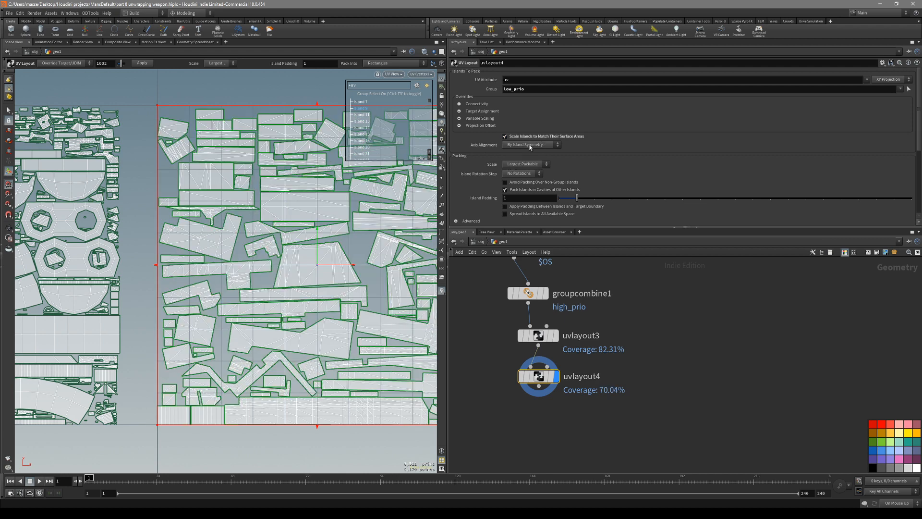
scroll(284, 126, down, 2)
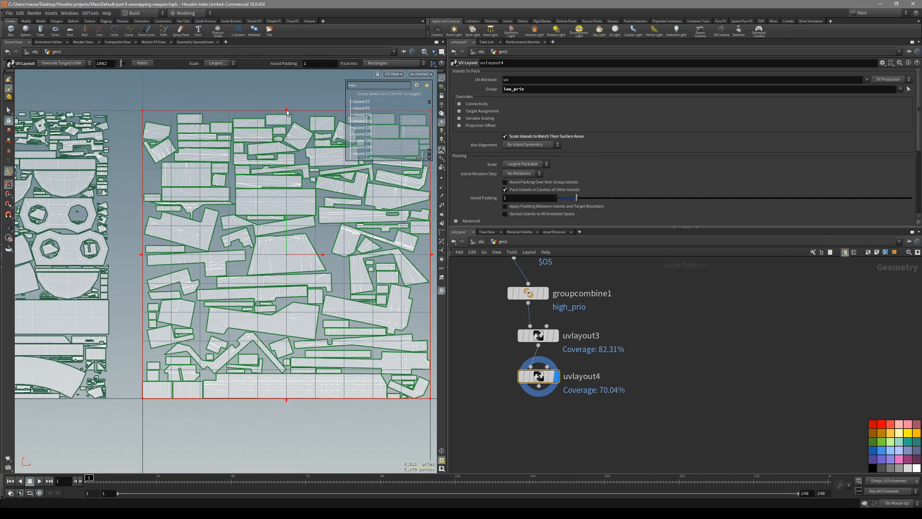
- Enable grid snapping and shrink the target area to a strip one grid cell high along the tile's bottom, inset one cell from its left edge
key(x)
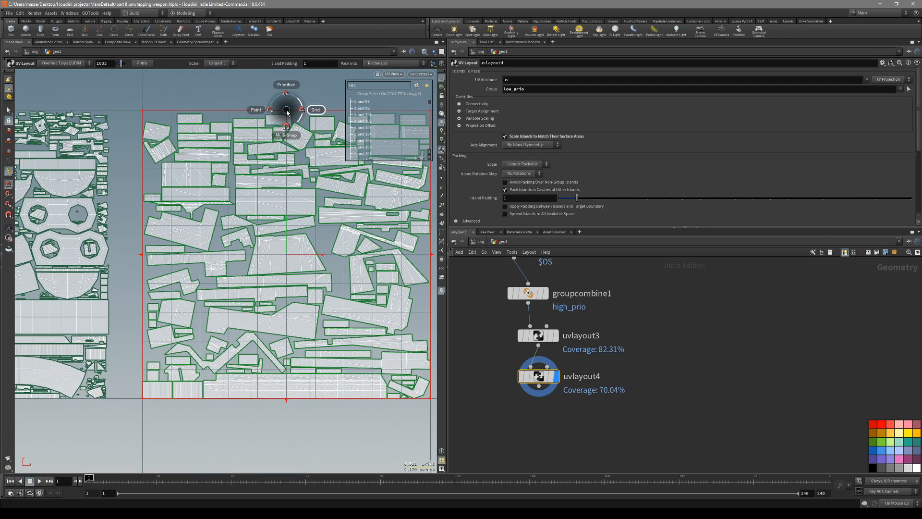
click(317, 114)
drag(286, 113, 281, 374)
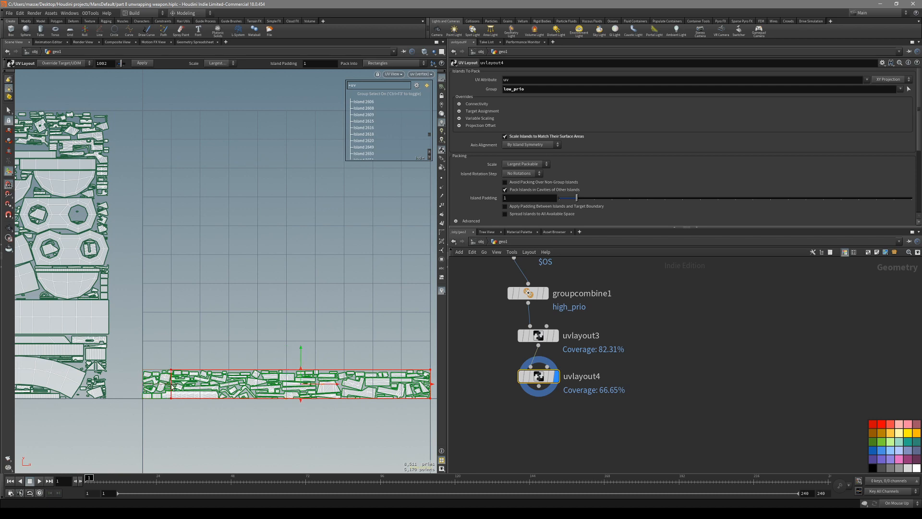
scroll(173, 386, up, 3)
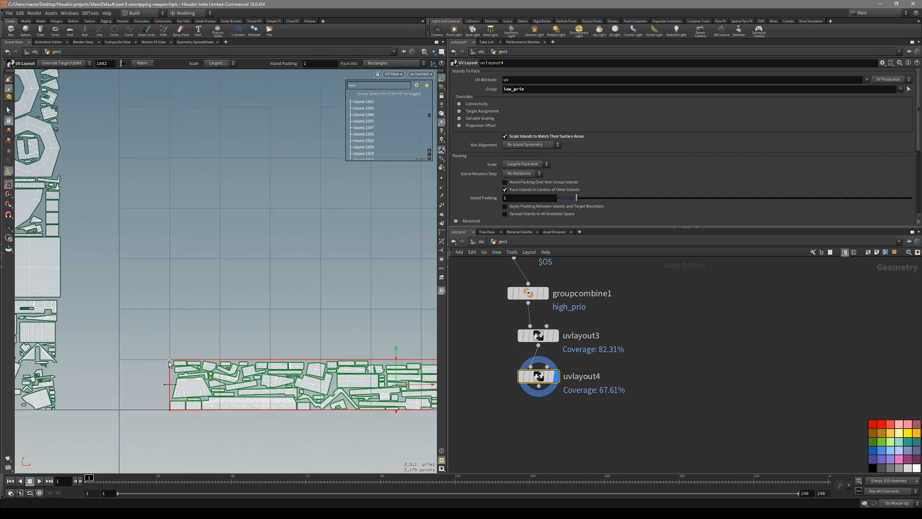
scroll(307, 388, down, 4)
alt+middle_drag(308, 388, 255, 344)
scroll(244, 337, up, 2)
scroll(129, 329, up, 3)
alt+middle_drag(129, 329, 179, 332)
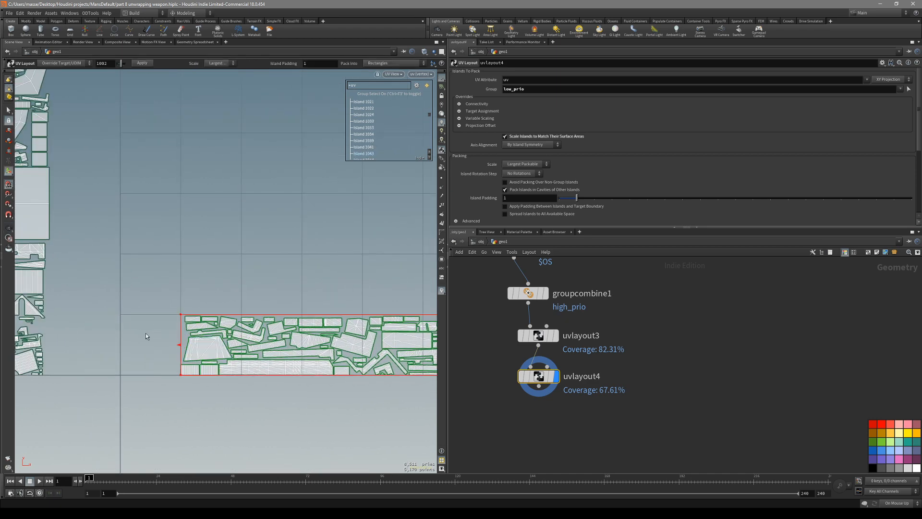
- Compare the samll_wires1 UVs with the cell left free beside the low_prio strip, and return the display to uvlayout4
scroll(605, 352, down, 3)
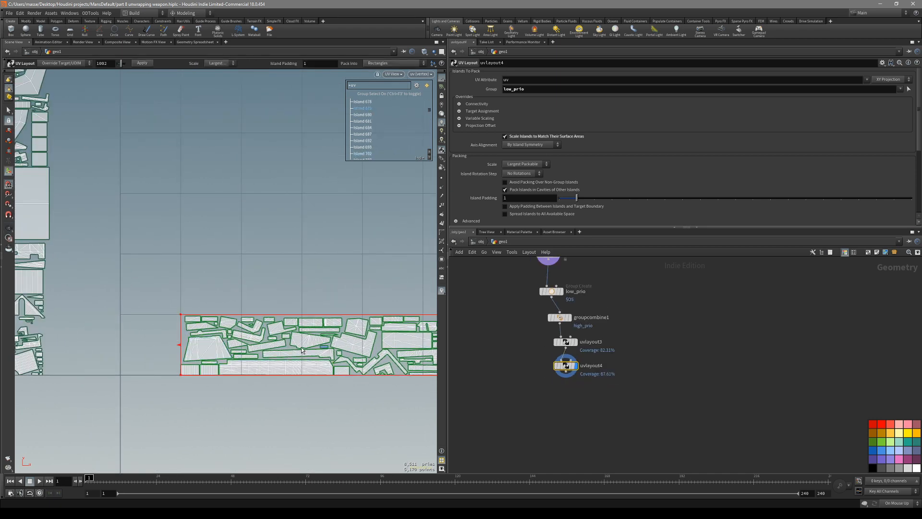
middle_drag(302, 349, 289, 368)
scroll(197, 339, down, 1)
scroll(598, 359, down, 3)
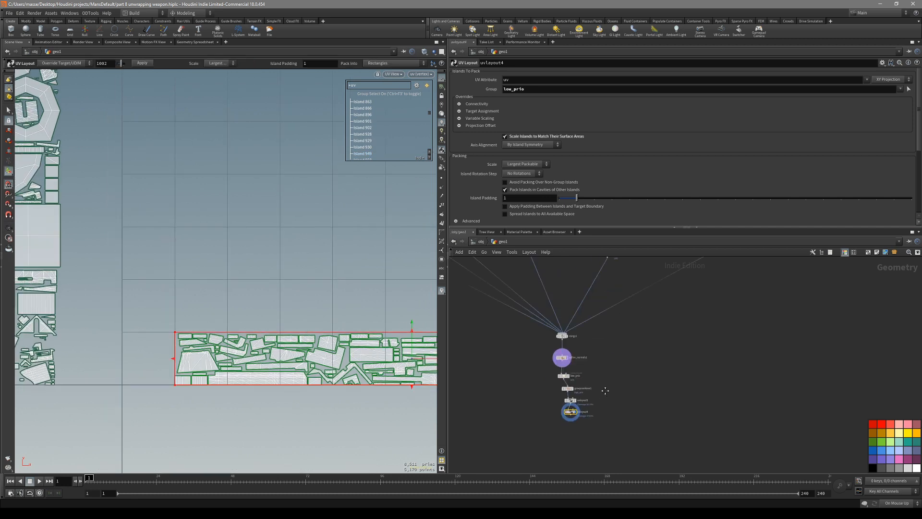
click(663, 285)
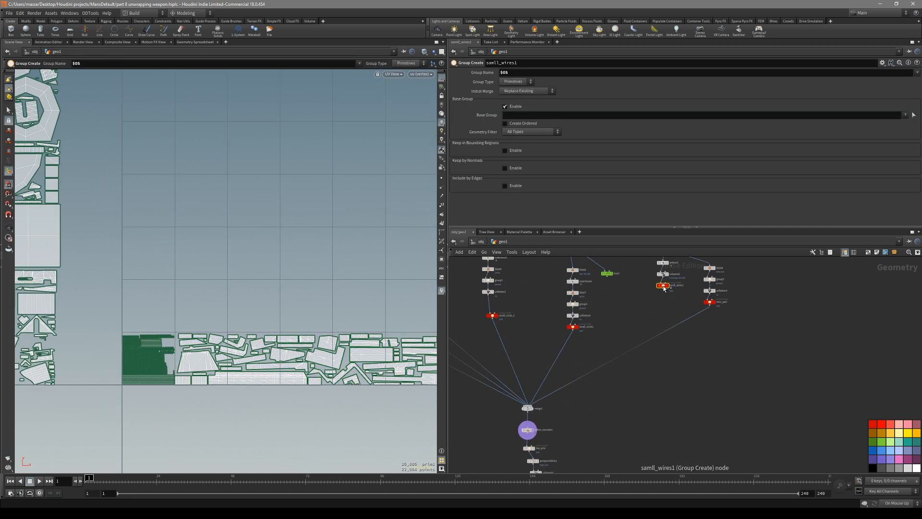
middle_drag(649, 449, 688, 335)
scroll(593, 404, up, 2)
scroll(570, 367, up, 2)
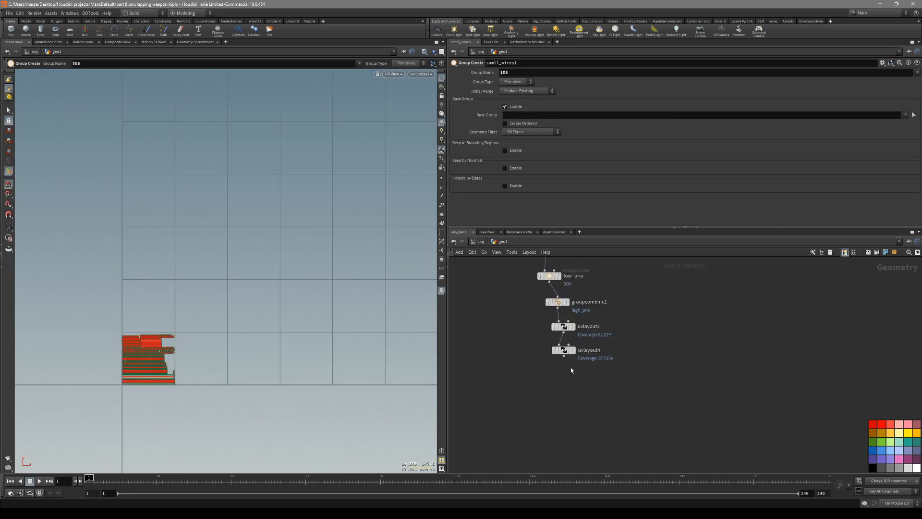
click(573, 350)
key(Escape)
scroll(308, 388, up, 4)
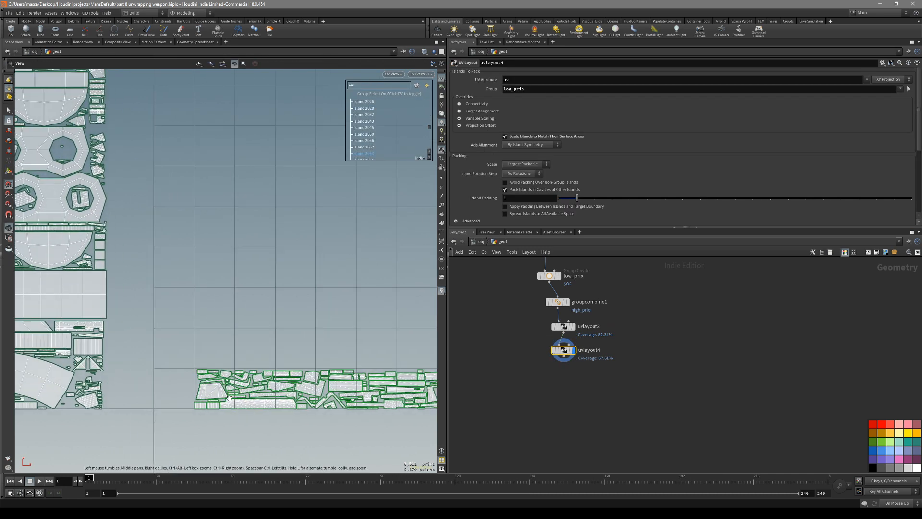
- Examine the spacing and orientation of the packed low_prio islands along the strip in the UV view
middle_drag(101, 348, 232, 352)
scroll(232, 353, down, 1)
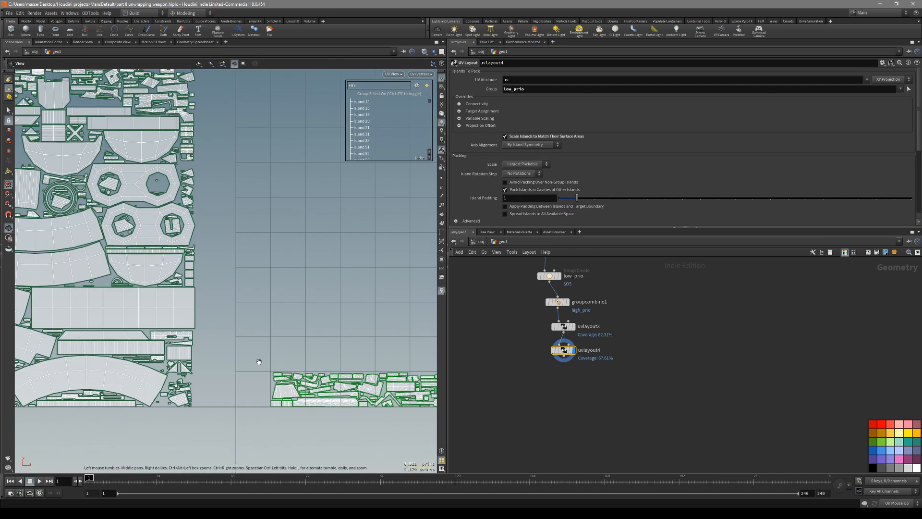
middle_drag(279, 393, 210, 377)
scroll(210, 377, down, 2)
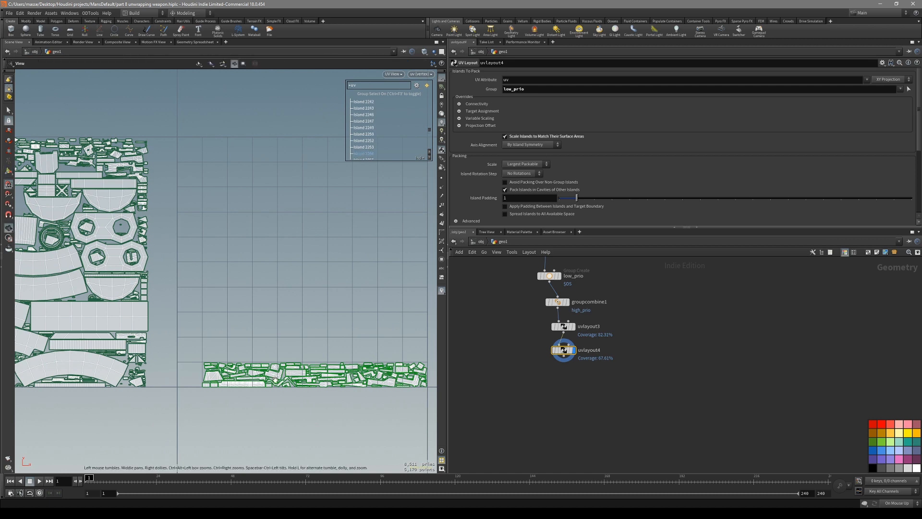
scroll(361, 386, up, 4)
middle_drag(379, 380, 355, 384)
scroll(350, 390, up, 3)
scroll(288, 390, down, 3)
scroll(301, 376, down, 3)
middle_drag(168, 392, 271, 385)
scroll(300, 375, up, 2)
scroll(287, 396, down, 1)
scroll(288, 397, up, 3)
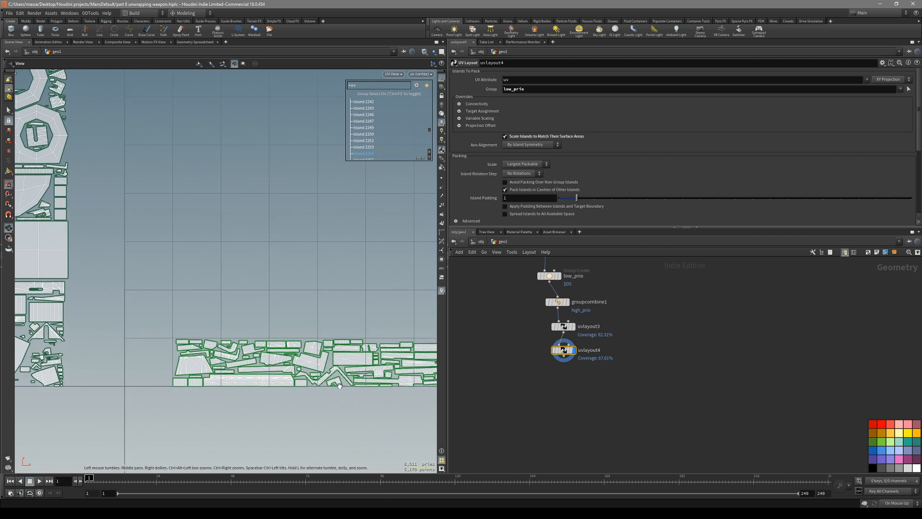
middle_drag(330, 384, 289, 383)
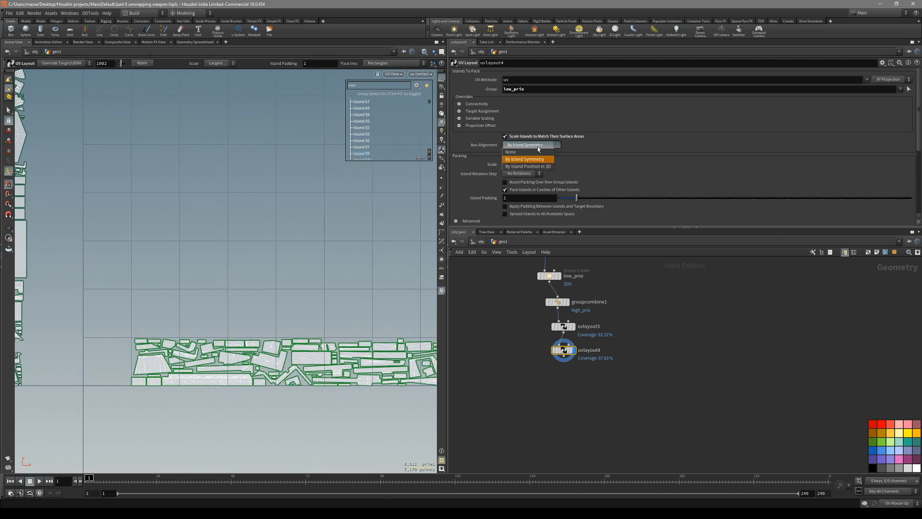
- Align the low_prio islands By Island Position in 3D and apply padding between the islands and the target boundary
click(531, 168)
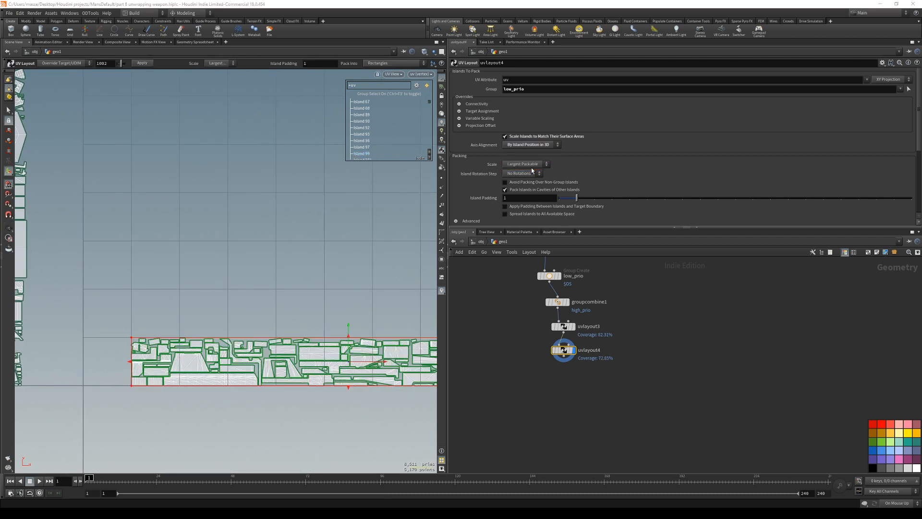
scroll(551, 192, down, 1)
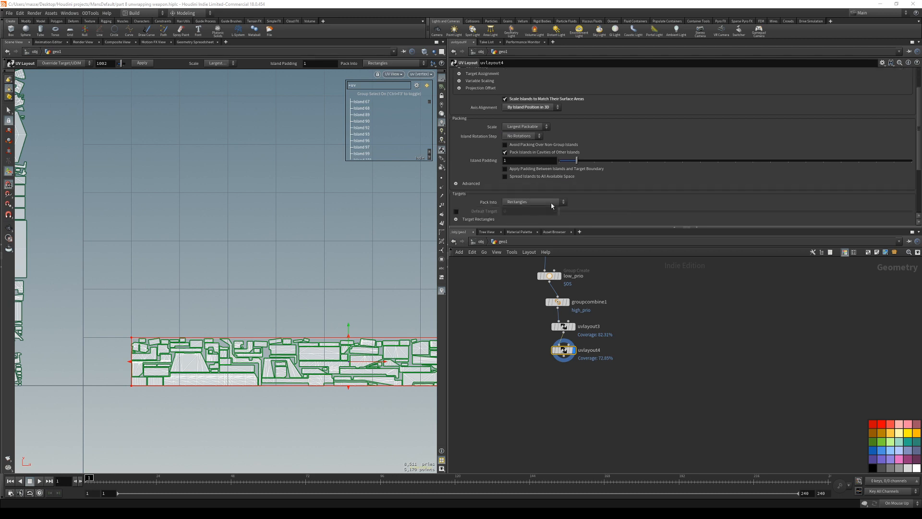
click(540, 170)
key(Escape)
scroll(410, 372, up, 5)
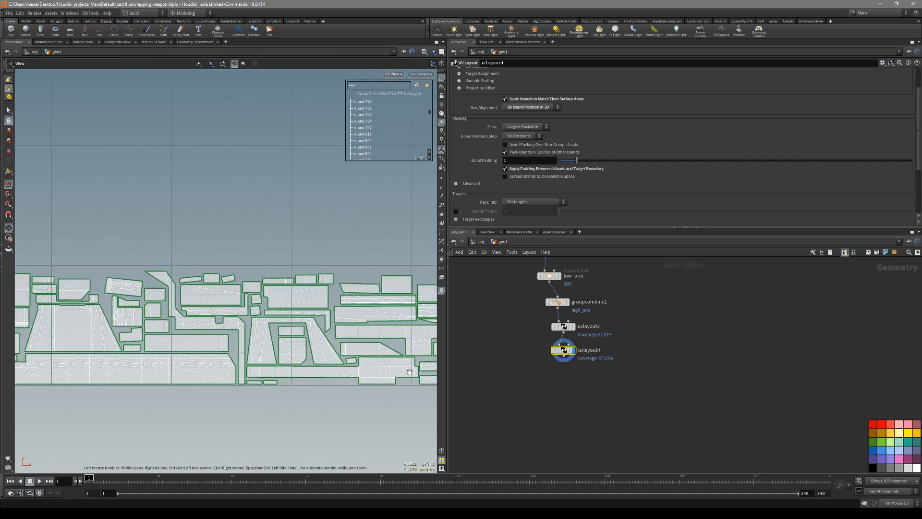
key(Return)
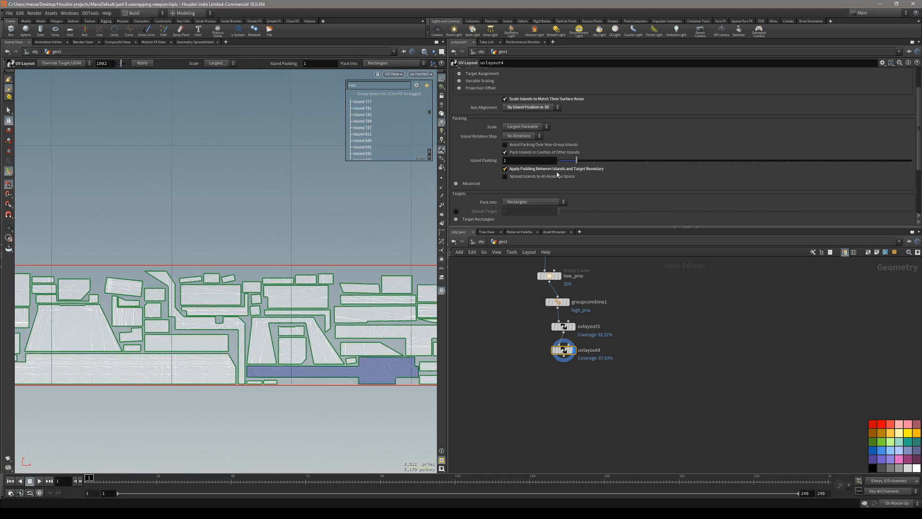
scroll(232, 348, down, 5)
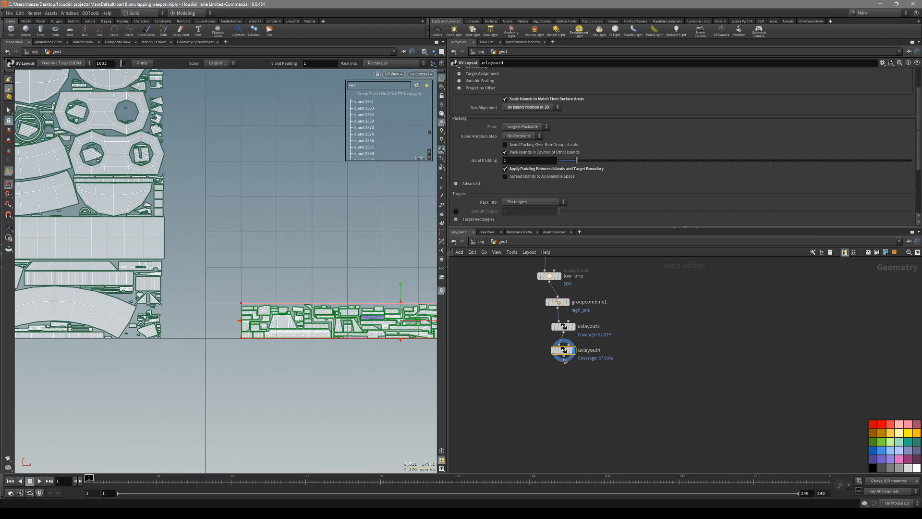
- Add another UV Layout node below uvlayout4 and display its result in the UV view
key(Tab)
key(Escape)
click(564, 381)
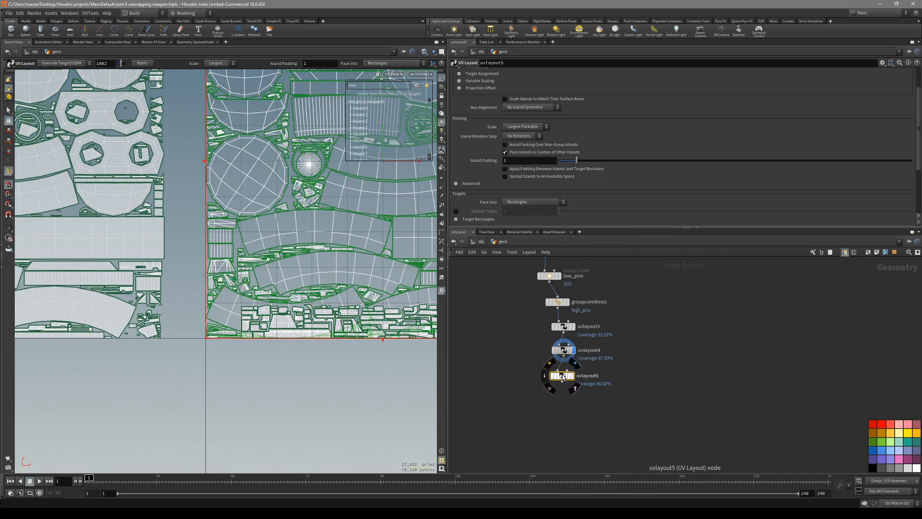
scroll(855, 116, up, 3)
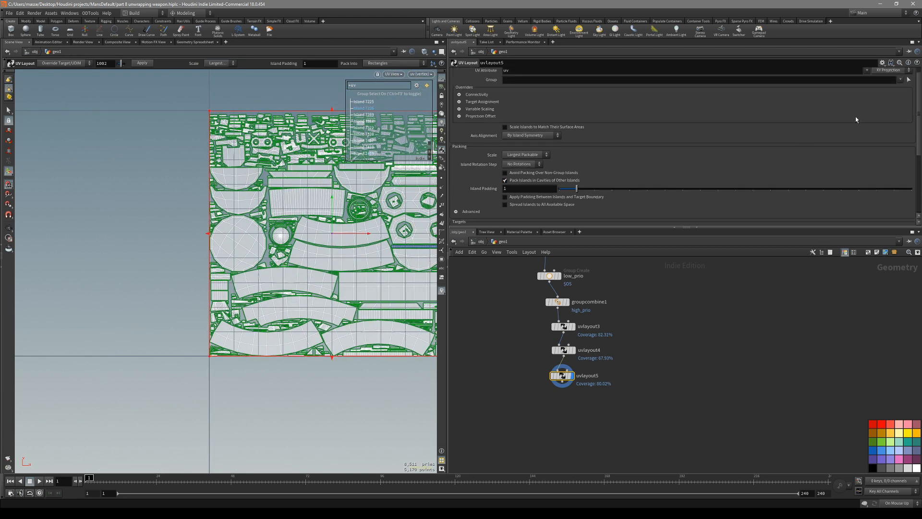
- Limit uvlayout5 to the high_prio group and make it avoid packing over non-group islands
click(900, 89)
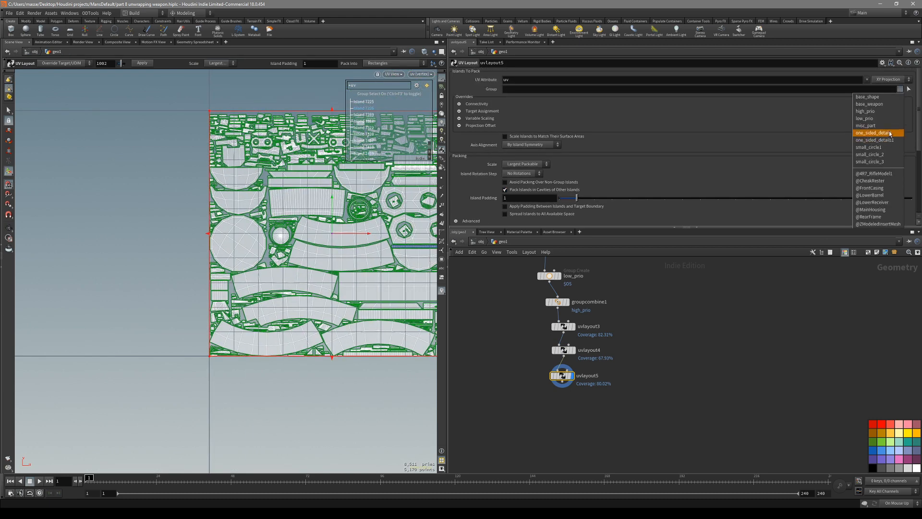
click(890, 113)
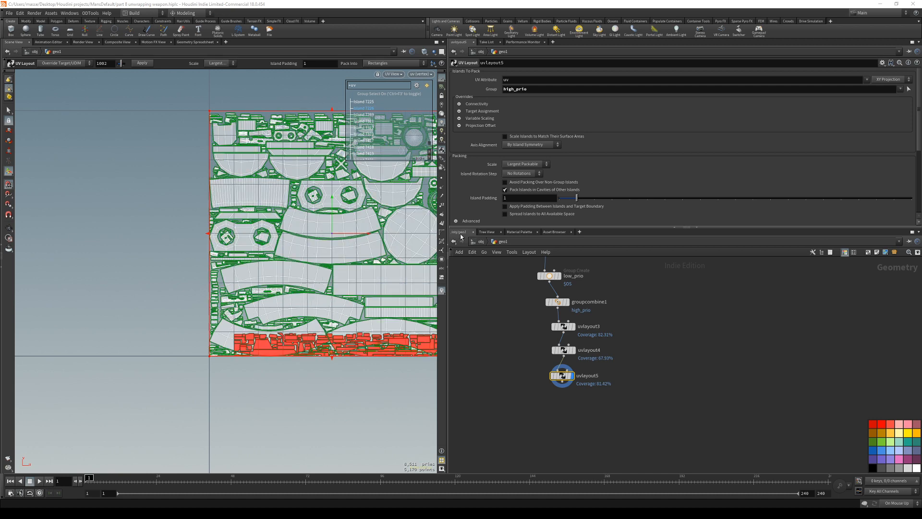
click(542, 183)
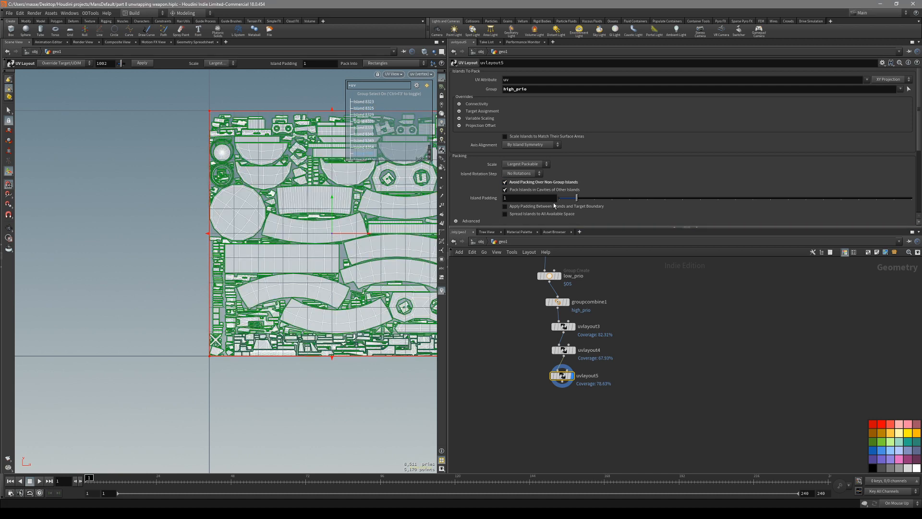
- Raise the bottom edge of uvlayout5's target area to the grid line just above the low_prio strip
scroll(352, 356, up, 6)
drag(358, 374, 358, 307)
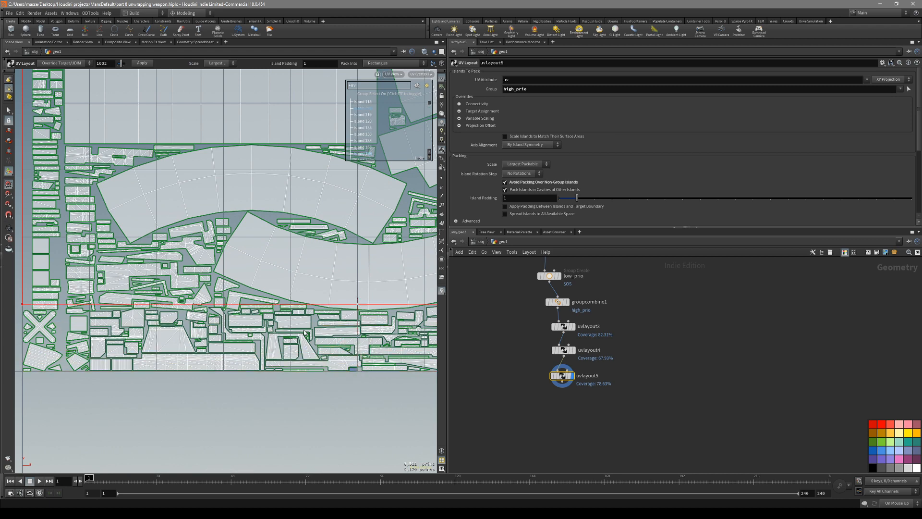
scroll(309, 331, down, 3)
alt+middle_drag(377, 350, 242, 358)
scroll(279, 366, down, 2)
alt+middle_drag(35, 357, 158, 348)
alt+right_drag(100, 325, 138, 346)
alt+middle_drag(187, 339, 146, 379)
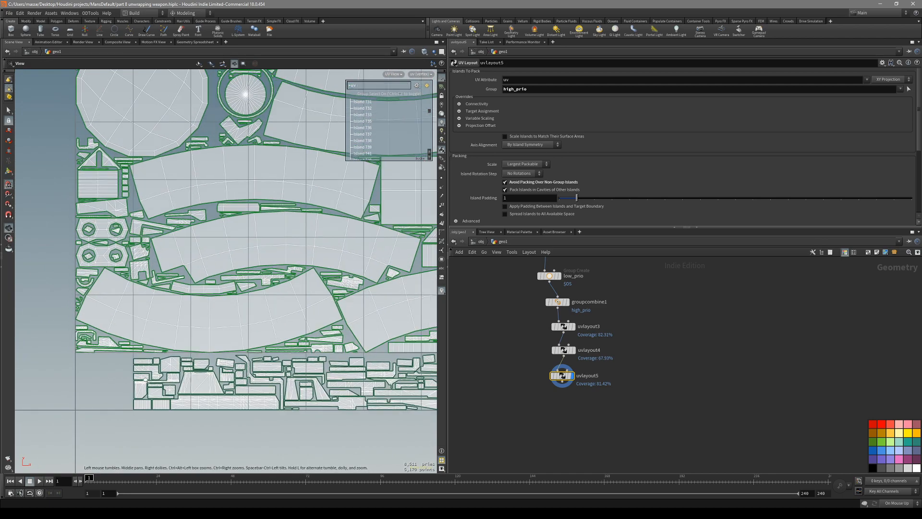
- Inspect the boundary between the packed high_prio islands and the low_prio strip beneath them
alt+right_drag(146, 380, 143, 330)
alt+middle_drag(219, 344, 203, 305)
alt+right_drag(204, 304, 180, 372)
alt+middle_drag(181, 373, 253, 341)
alt+middle_drag(82, 330, 117, 324)
alt+right_drag(117, 324, 220, 328)
alt+middle_drag(220, 328, 211, 328)
alt+right_drag(211, 328, 140, 331)
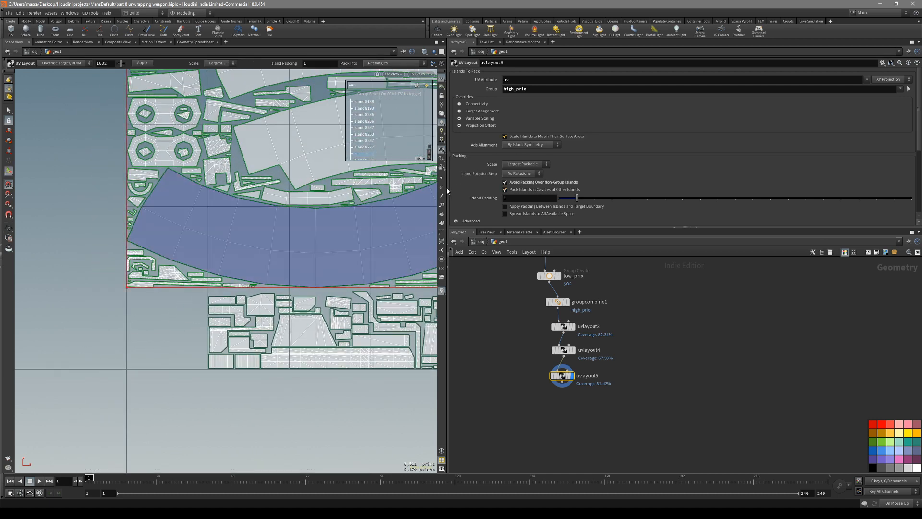
- Scale the high_prio islands to match their surface areas, align them By Island Position in 3D, and check the packing
alt+right_drag(349, 230, 314, 230)
click(537, 165)
click(537, 164)
click(532, 174)
click(533, 173)
click(536, 145)
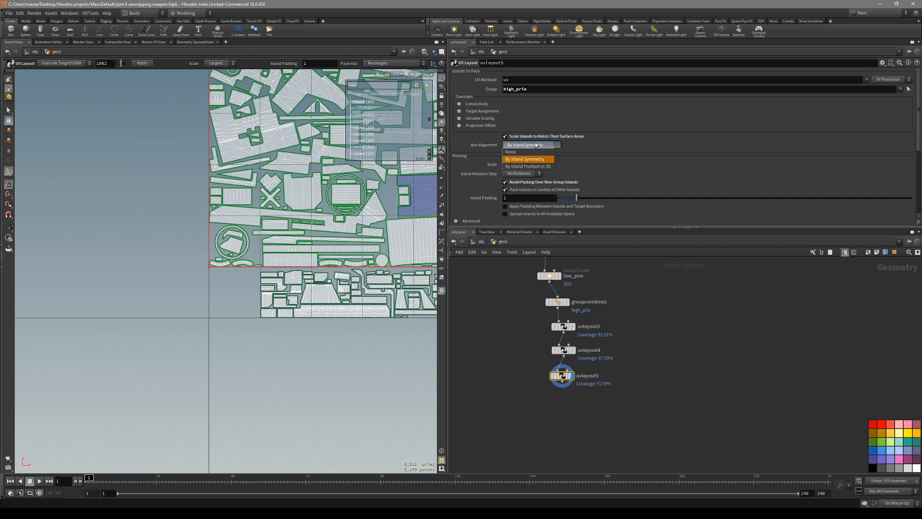
click(528, 166)
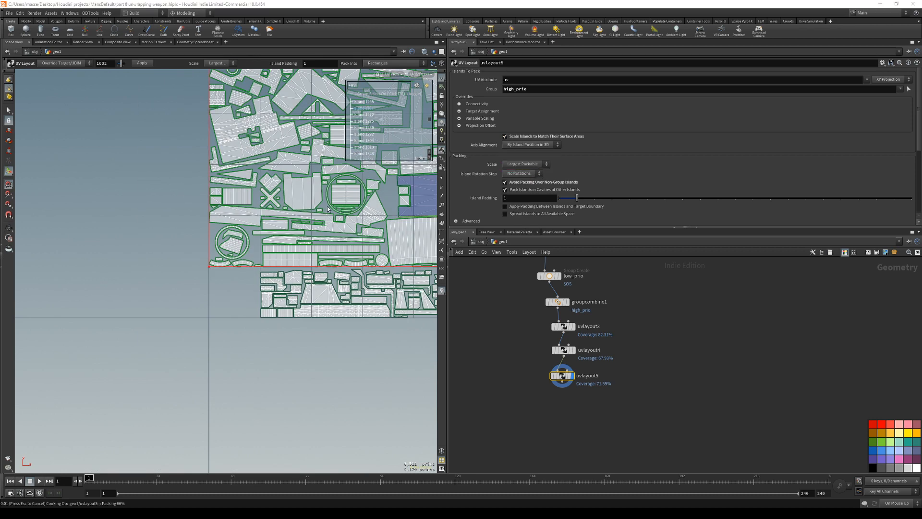
alt+right_drag(327, 206, 277, 195)
alt+middle_drag(277, 195, 121, 320)
alt+right_drag(224, 282, 254, 272)
click(267, 269)
alt+middle_drag(254, 272, 233, 225)
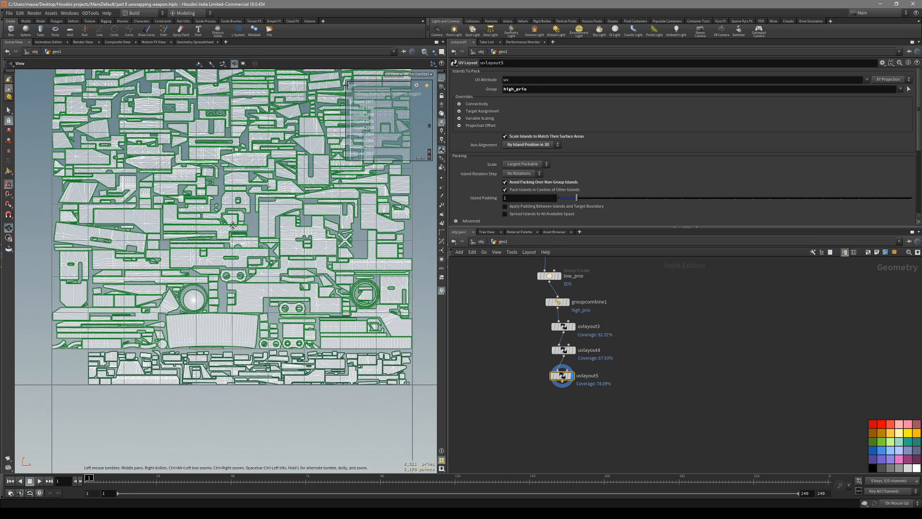
- Apply padding between islands and the target boundary in uvlayout5, and spread the islands to all available space
alt+right_drag(280, 347, 375, 349)
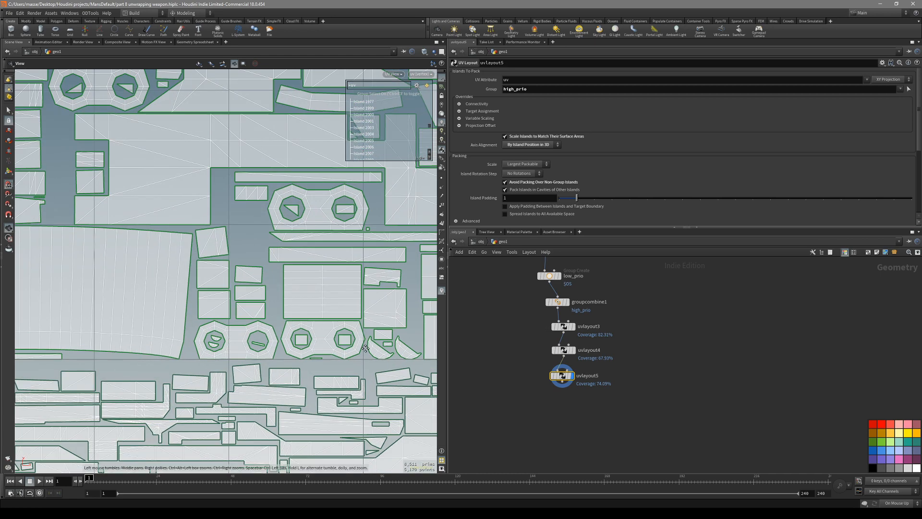
alt+middle_drag(375, 349, 245, 331)
alt+right_drag(246, 332, 212, 326)
alt+middle_drag(338, 280, 243, 318)
key(Return)
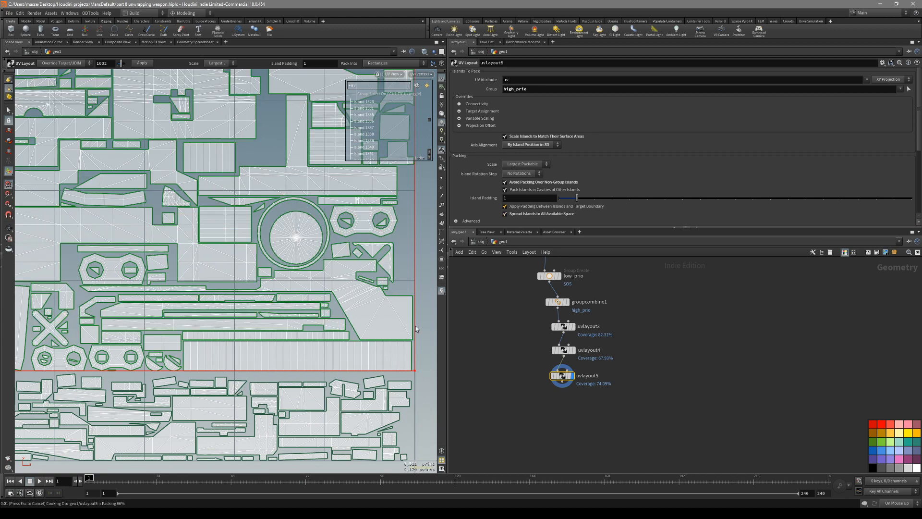
scroll(394, 321, down, 5)
alt+middle_drag(192, 321, 148, 244)
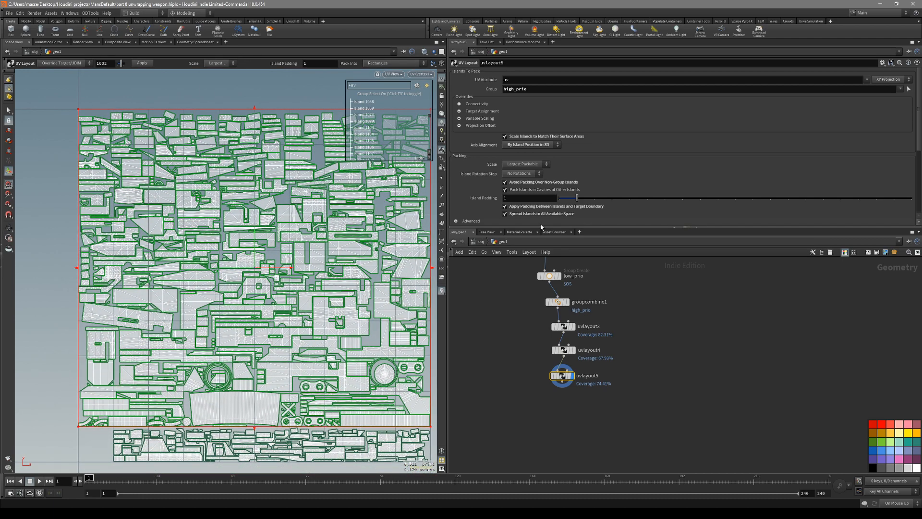
- Review uvlayout5's packing, target and stacking settings and the low_prio strip, and view the checkered weapon in 3D perspective
scroll(562, 210, down, 1)
scroll(561, 209, down, 4)
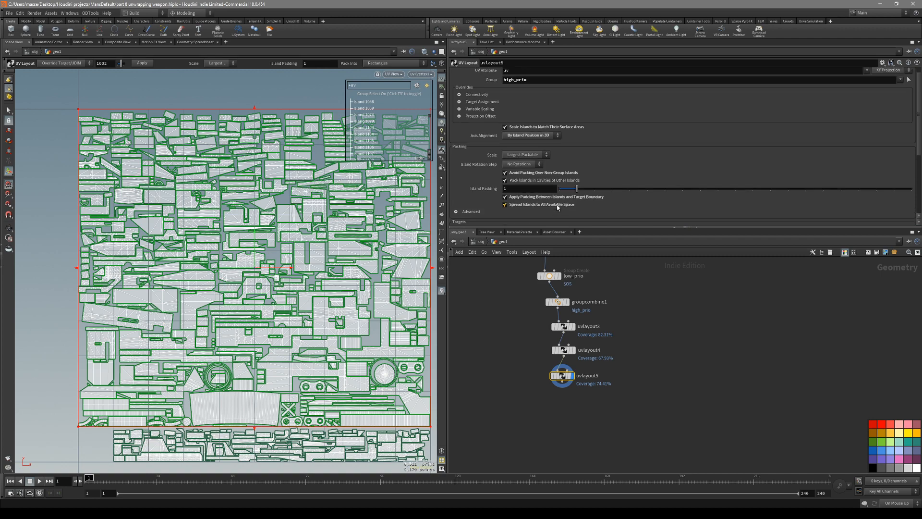
scroll(531, 217, down, 1)
alt+middle_drag(252, 444, 263, 330)
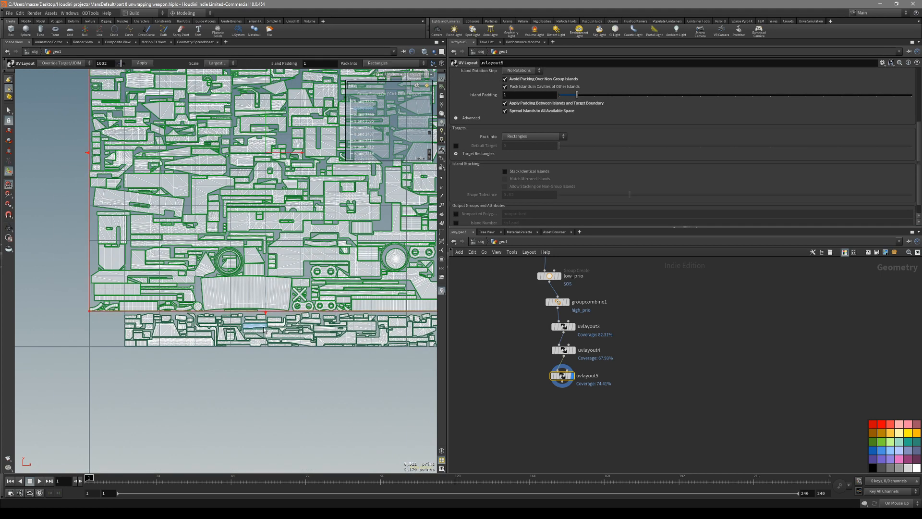
key(space+1)
mouse_move(262, 323)
mouse_down()
mouse_move(210, 348)
mouse_move(269, 336)
mouse_up()
- Add a Labs UV Visualize node after uvlayout5
scroll(590, 387, up, 2)
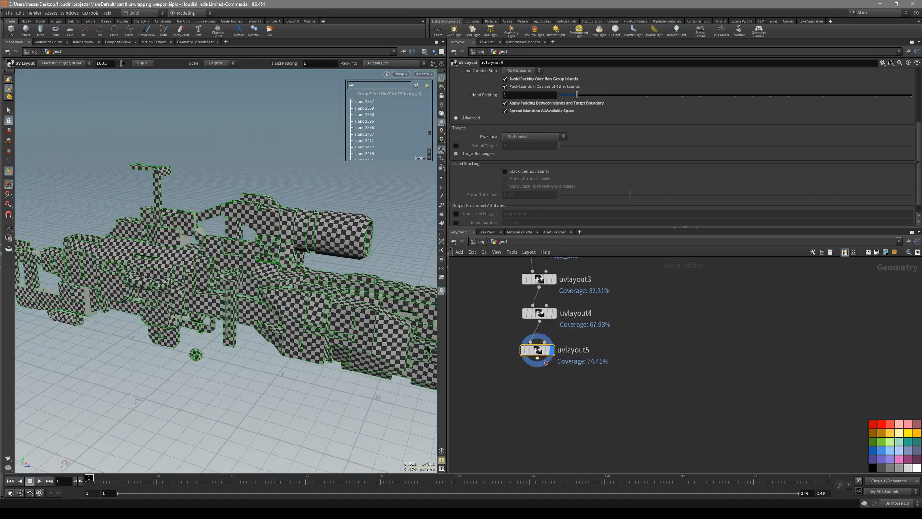
key(Tab)
text(vis)
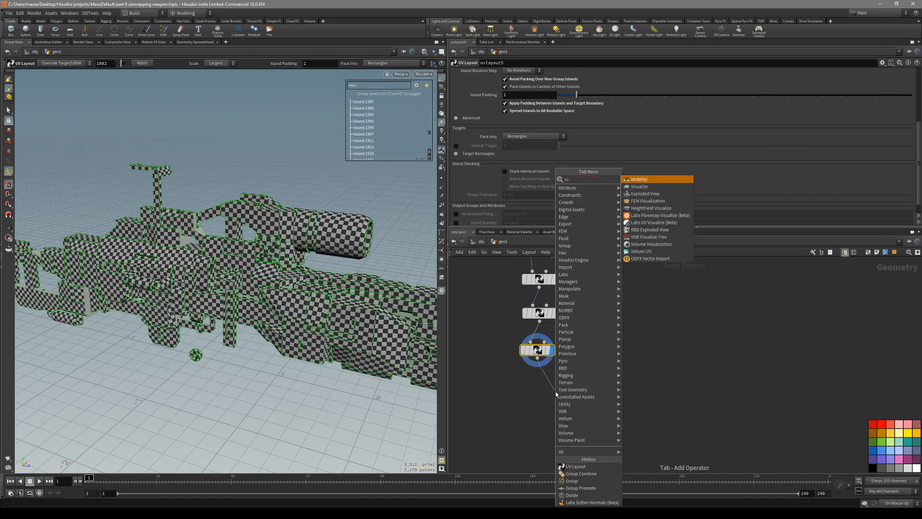
click(653, 222)
click(554, 390)
- Raise the UV visualizer's grid tiling to about 9.7 and examine the texel density across the weapon
alt+drag(336, 352, 329, 321)
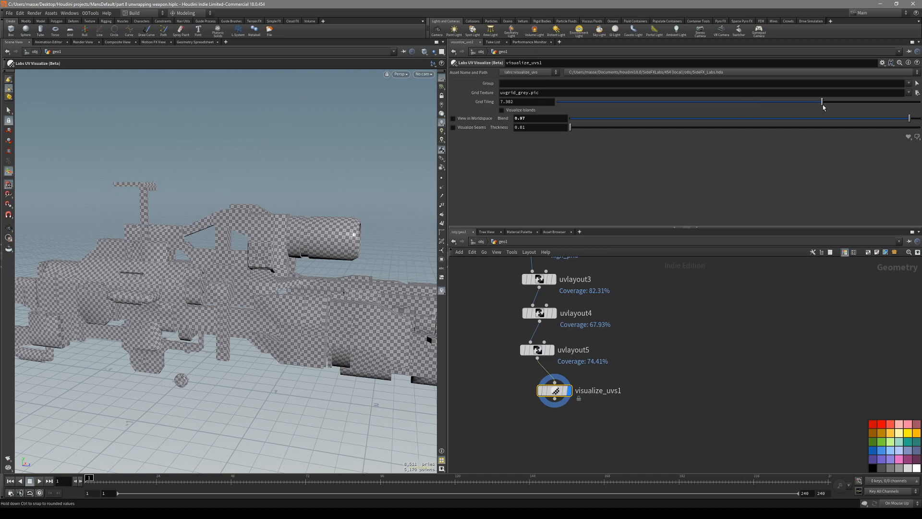
drag(818, 107, 826, 107)
drag(903, 106, 911, 106)
alt+drag(325, 292, 293, 301)
right_drag(293, 301, 249, 323)
drag(250, 323, 328, 343)
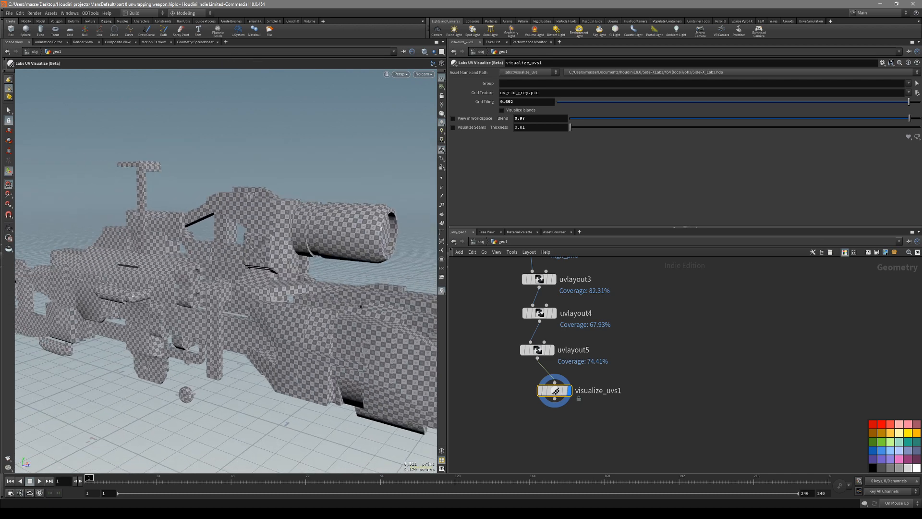
- Delete the UV Visualize node and view the weapon with uvlayout5 as the last node
key(Delete)
drag(336, 331, 357, 331)
middle_drag(551, 404, 549, 394)
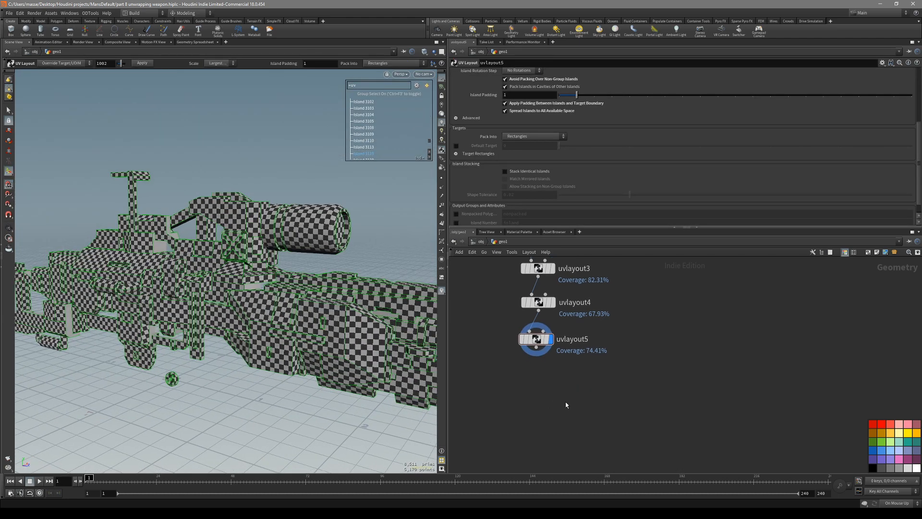
- Add a Labs Quick Material node after uvlayout5 and display its result
key(Tab)
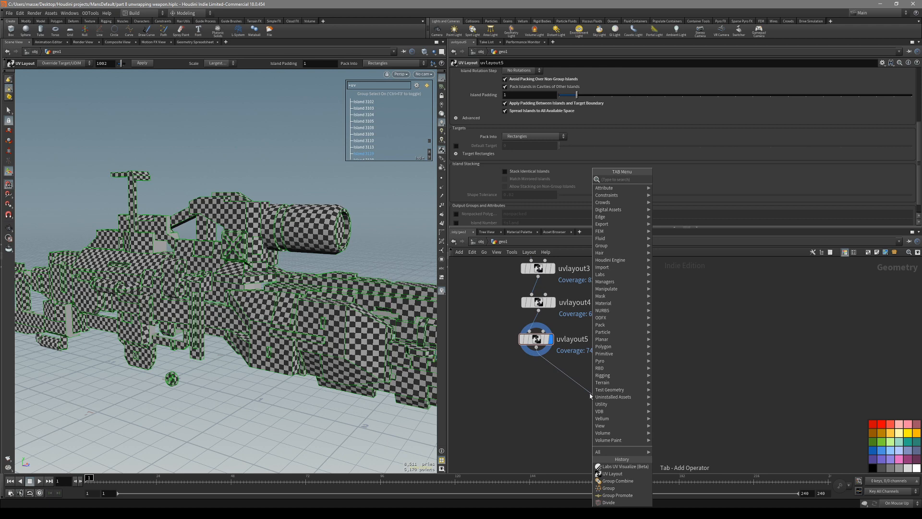
text(quick)
key(Return)
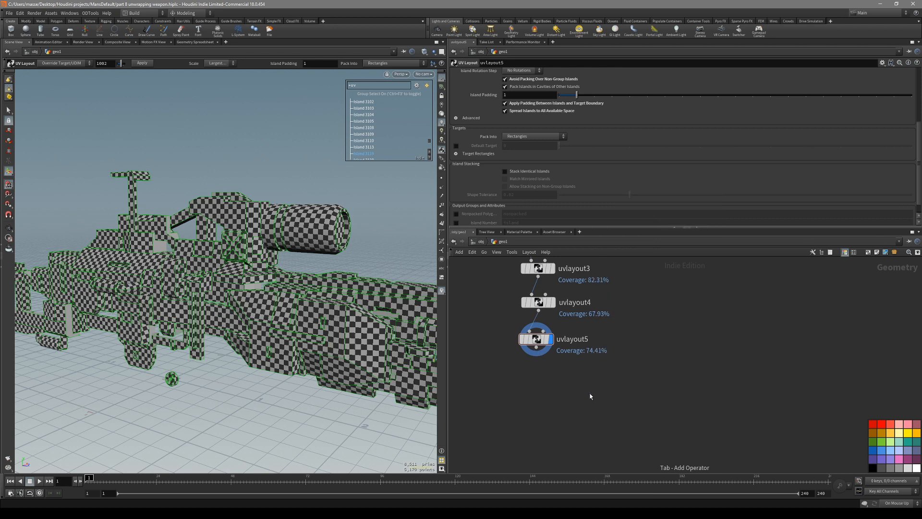
click(592, 394)
click(607, 394)
- Set the quick material's tint to 0.5 grey and enable Rounded Edge with a radius of 0.0087
mouse_move(346, 288)
alt+mouse_down()
mouse_move(283, 276)
mouse_move(327, 269)
alt+mouse_up()
click(532, 152)
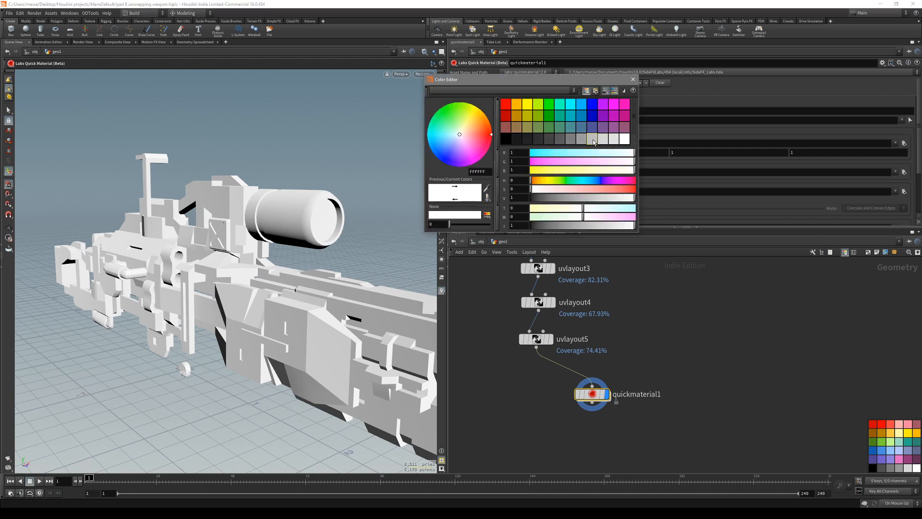
click(592, 139)
click(633, 79)
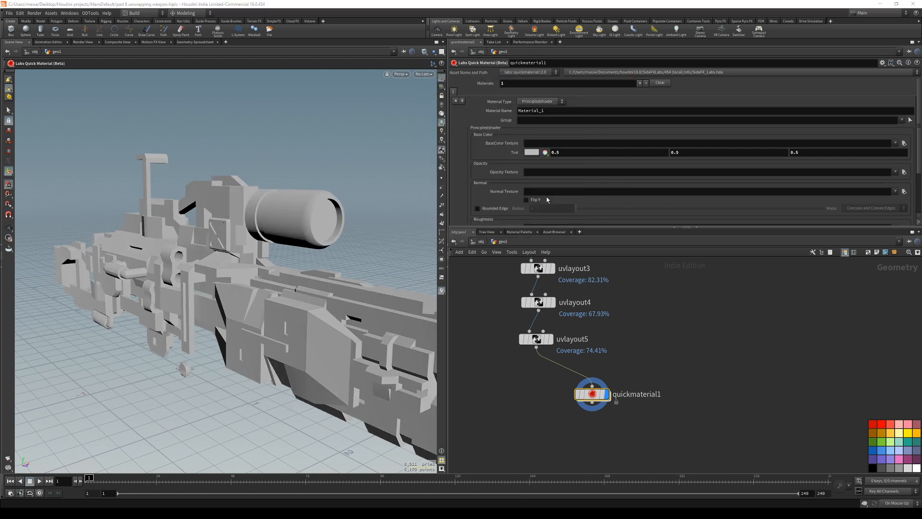
click(477, 209)
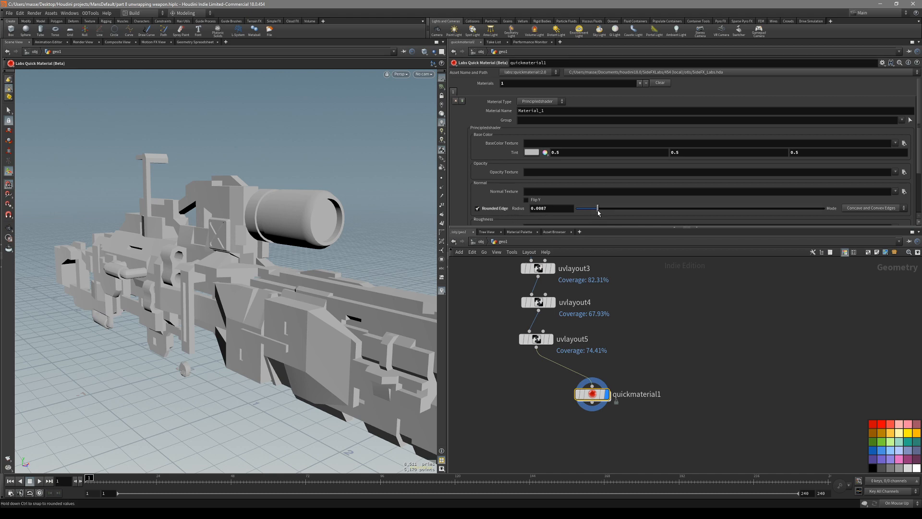
alt+drag(336, 284, 281, 260)
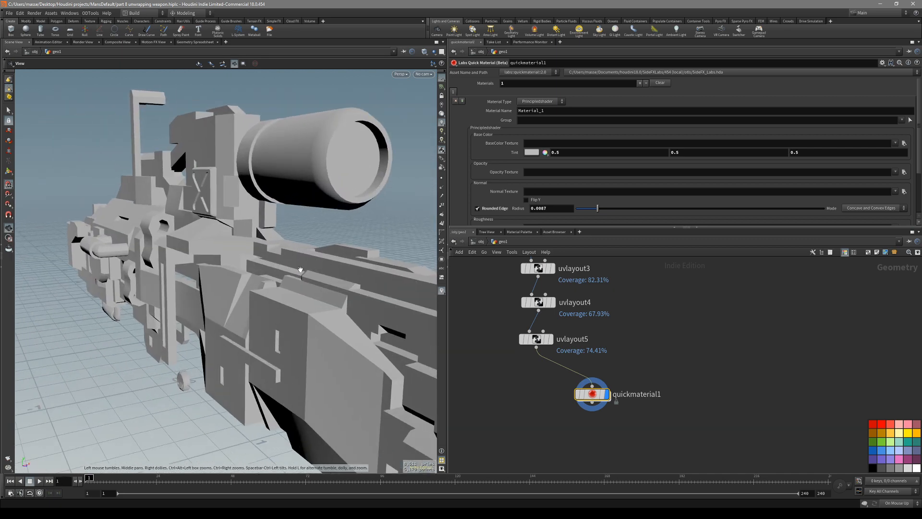
- Render the weapon from Scene View 1 with mantra_ipr in the Render View
click(83, 42)
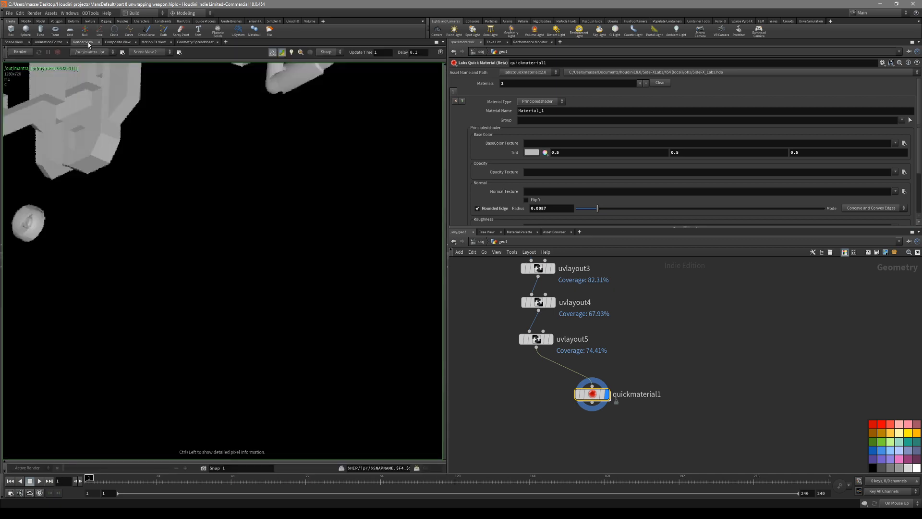
click(145, 53)
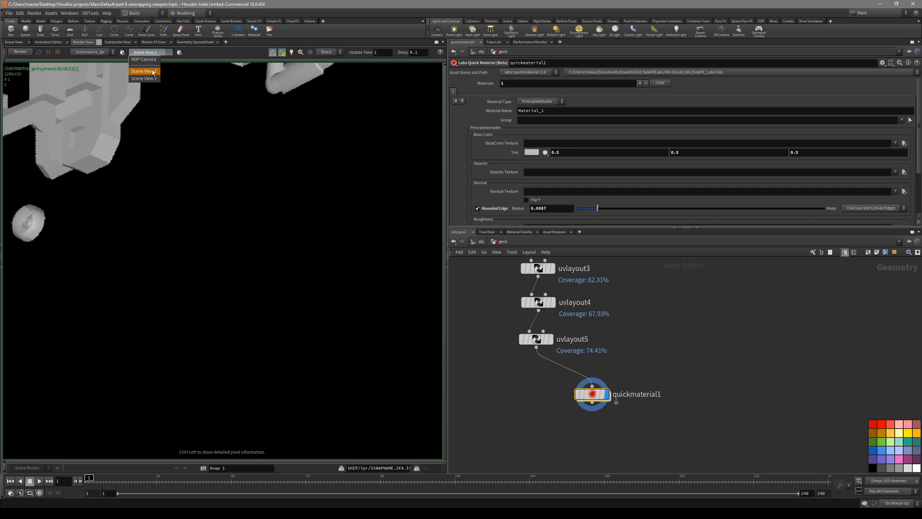
click(153, 72)
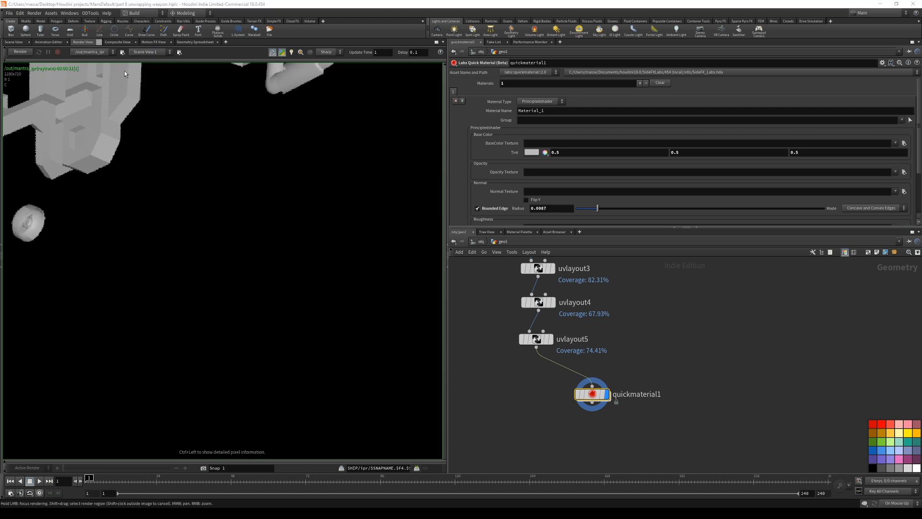
click(21, 54)
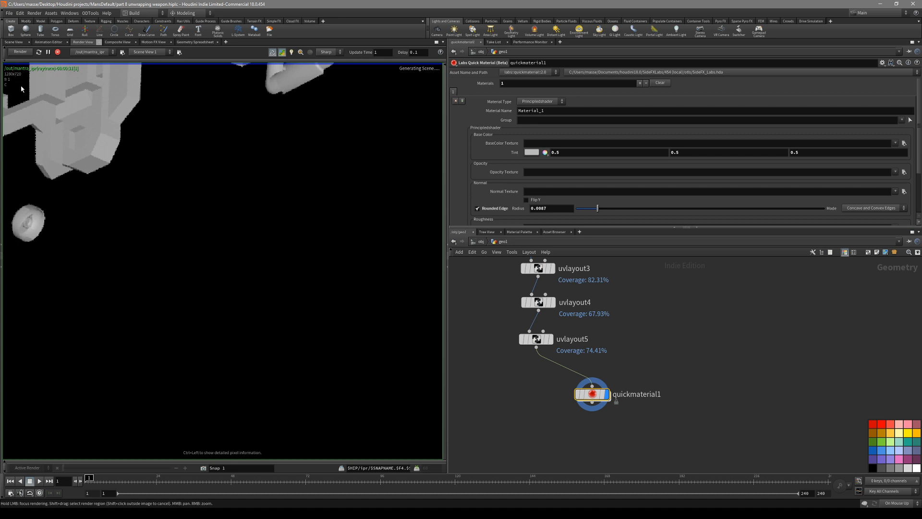
click(594, 394)
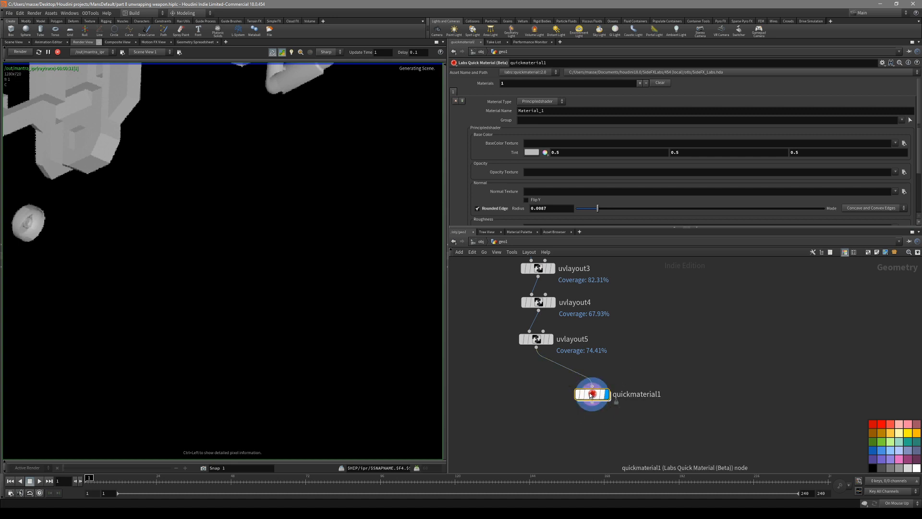
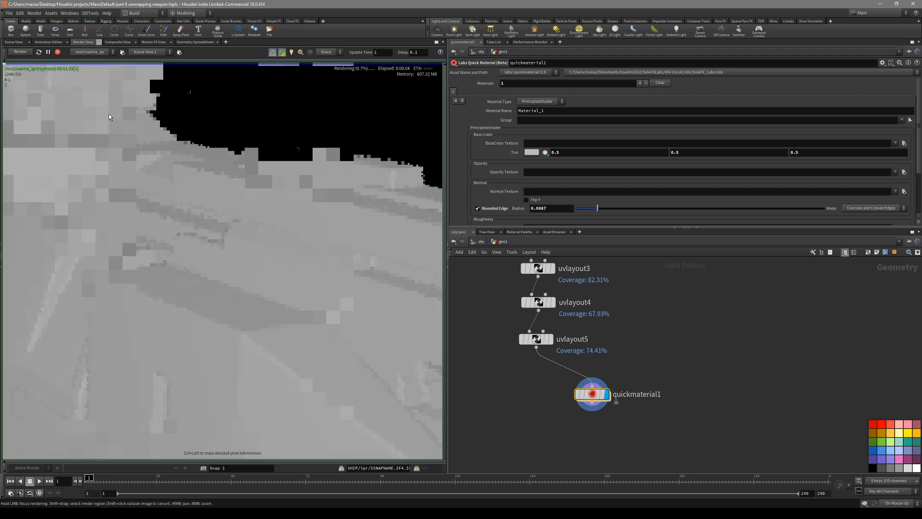
- Check the rendered bevels up close and set the Rounded Edge radius to 0.0086
scroll(202, 198, down, 5)
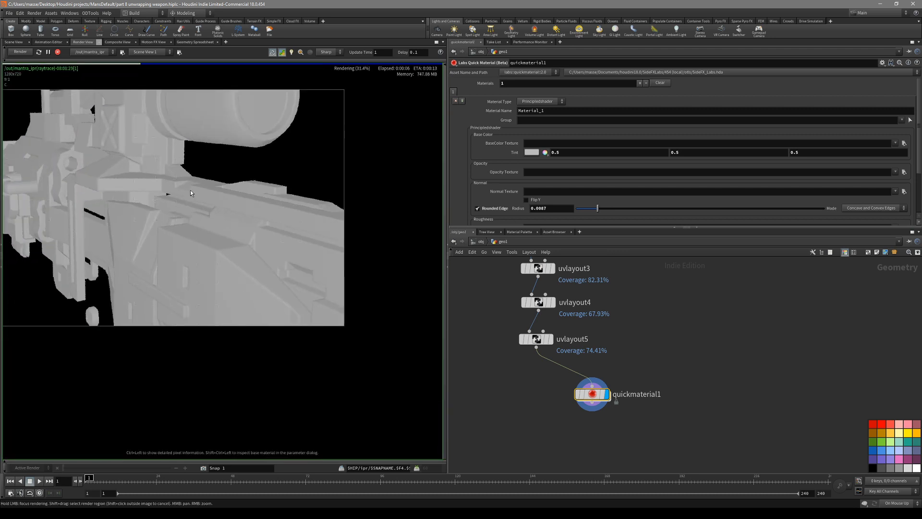
scroll(90, 167, up, 6)
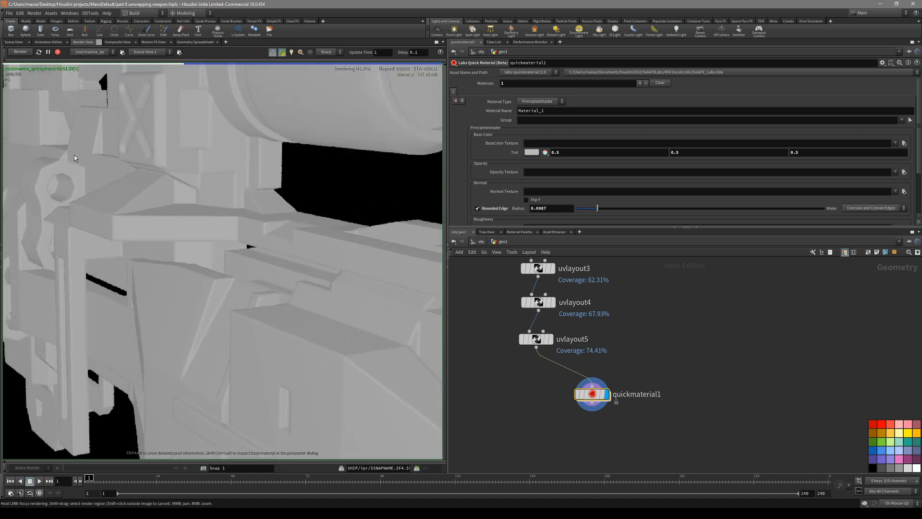
click(599, 212)
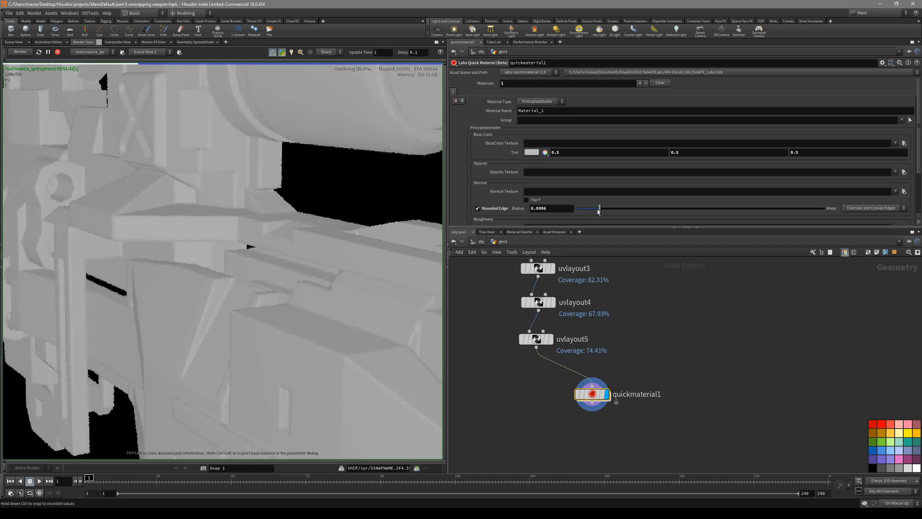
drag(599, 210, 598, 210)
- Examine the rounded edges on the scope, rails and body panels in the updated render
scroll(218, 259, down, 3)
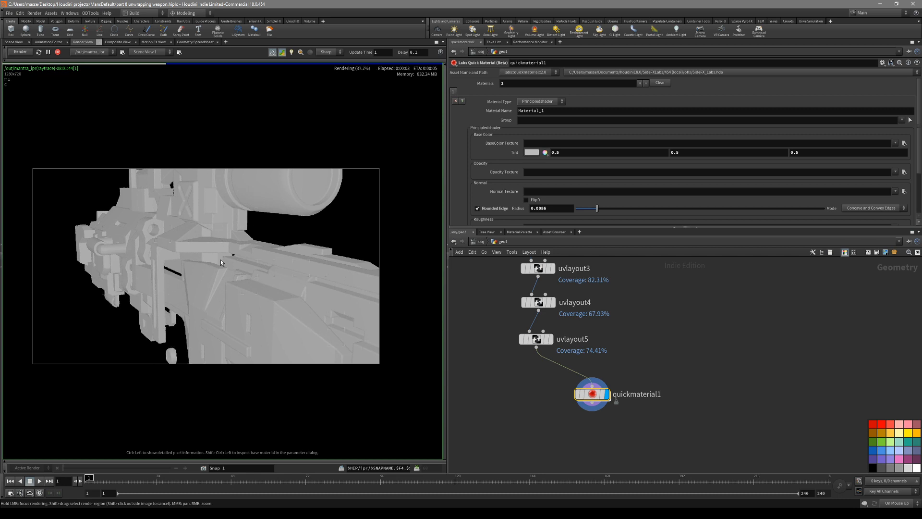
scroll(312, 305, up, 3)
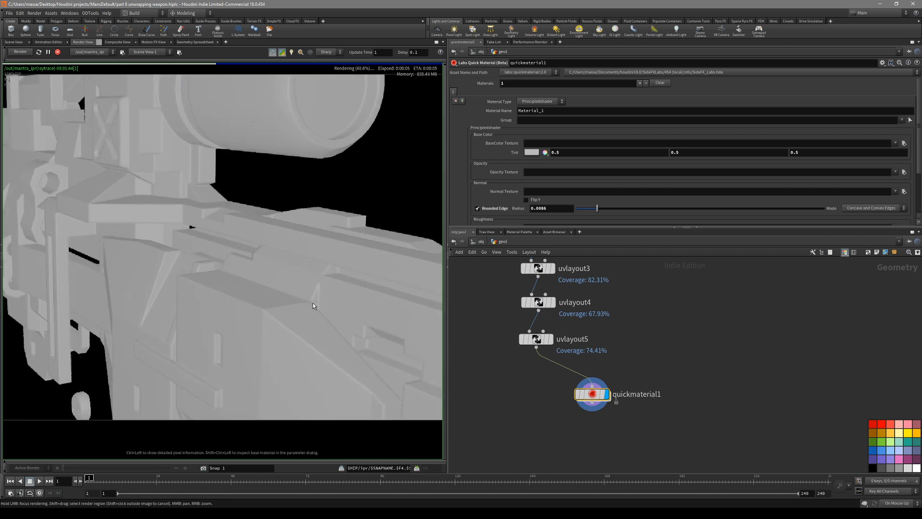
scroll(312, 306, up, 3)
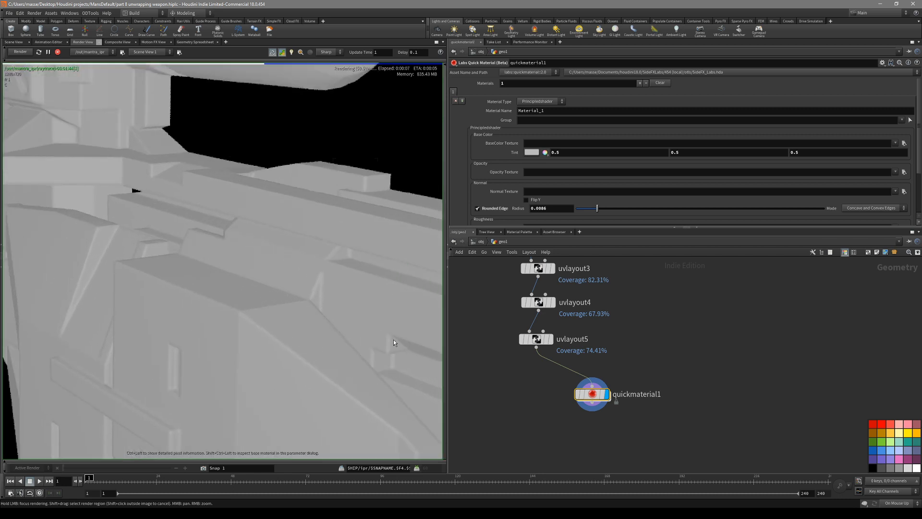
scroll(262, 248, down, 5)
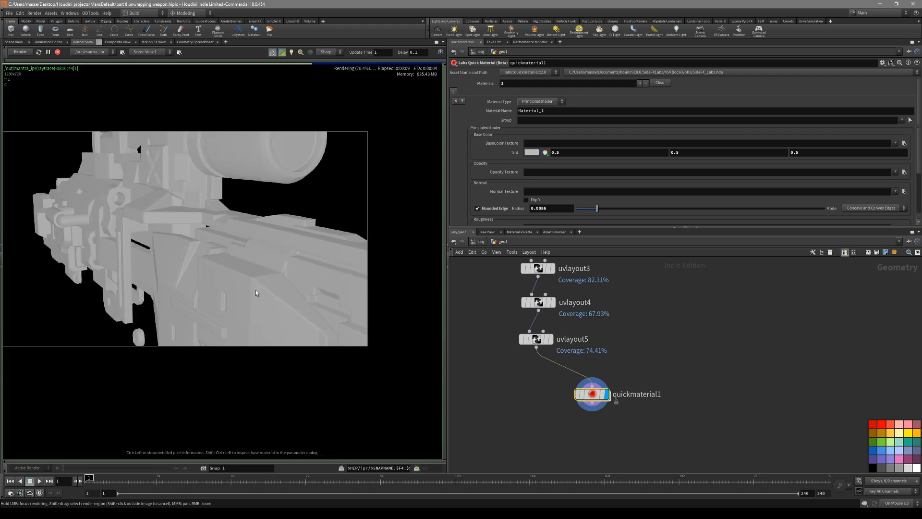
scroll(258, 251, up, 3)
scroll(255, 252, down, 3)
scroll(205, 266, up, 5)
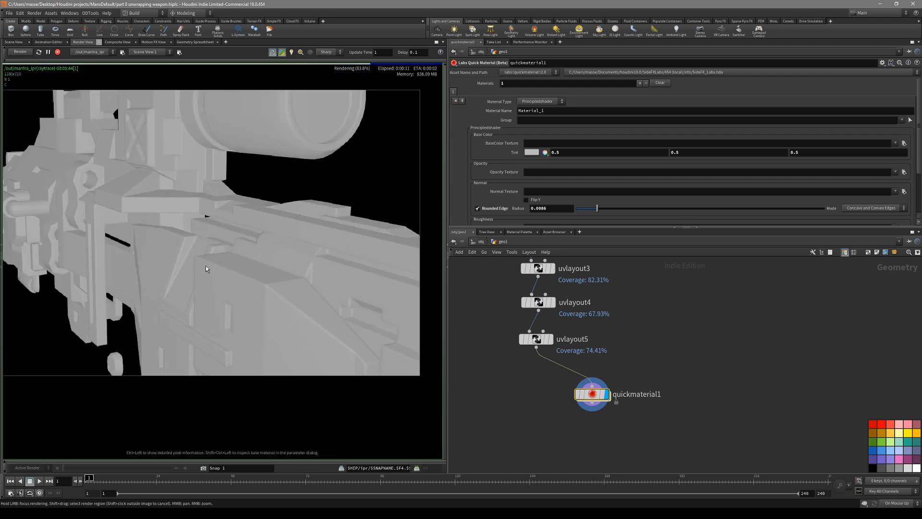
scroll(193, 275, up, 2)
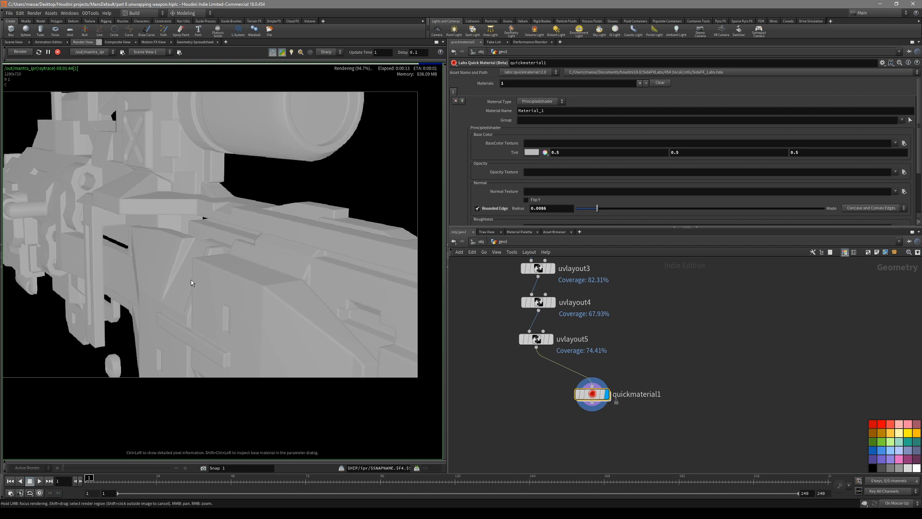
scroll(234, 304, down, 1)
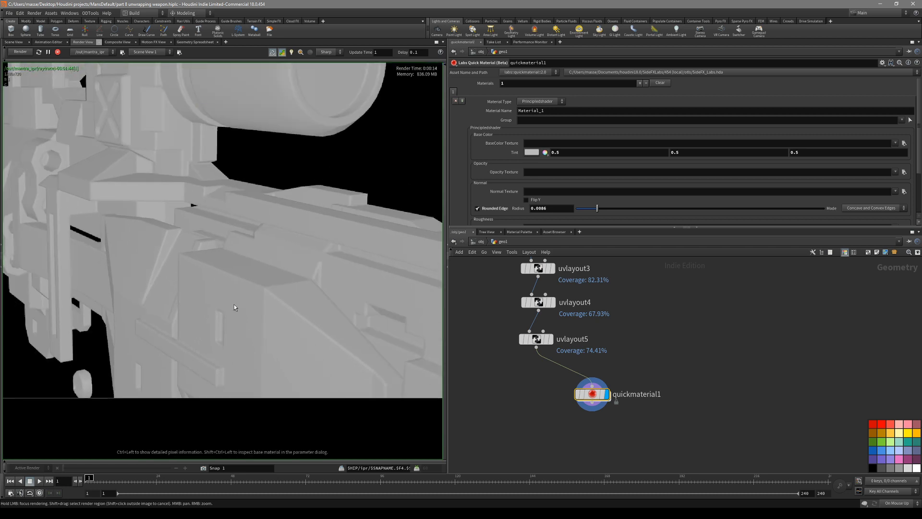
scroll(236, 307, down, 2)
scroll(220, 233, down, 2)
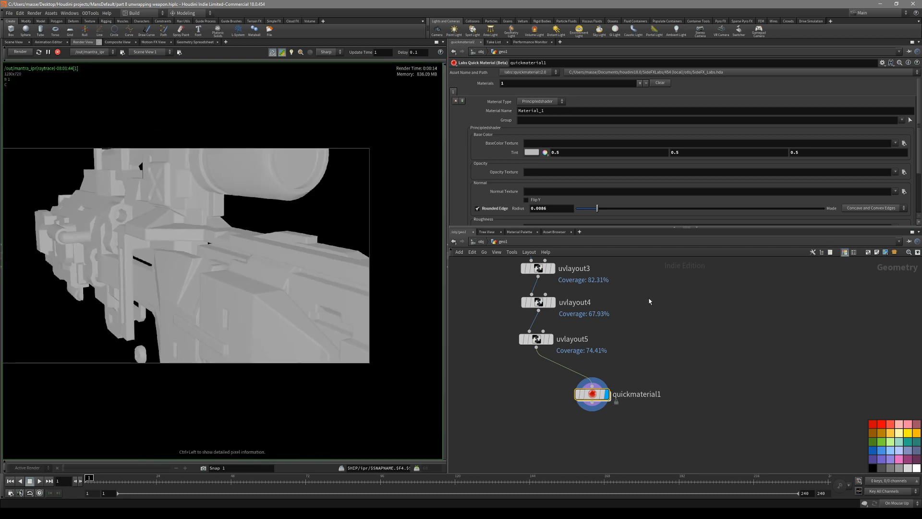
- Look at the object-level network and return inside geo1
click(481, 242)
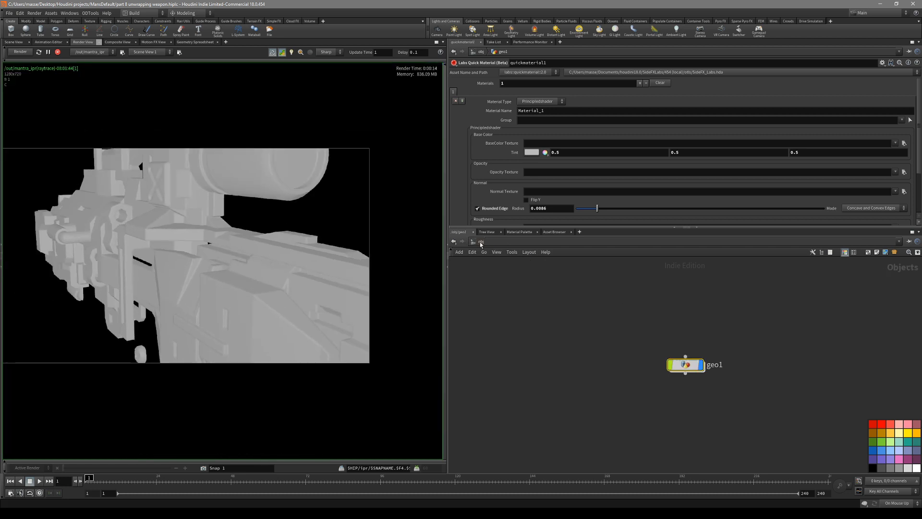
double_click(688, 365)
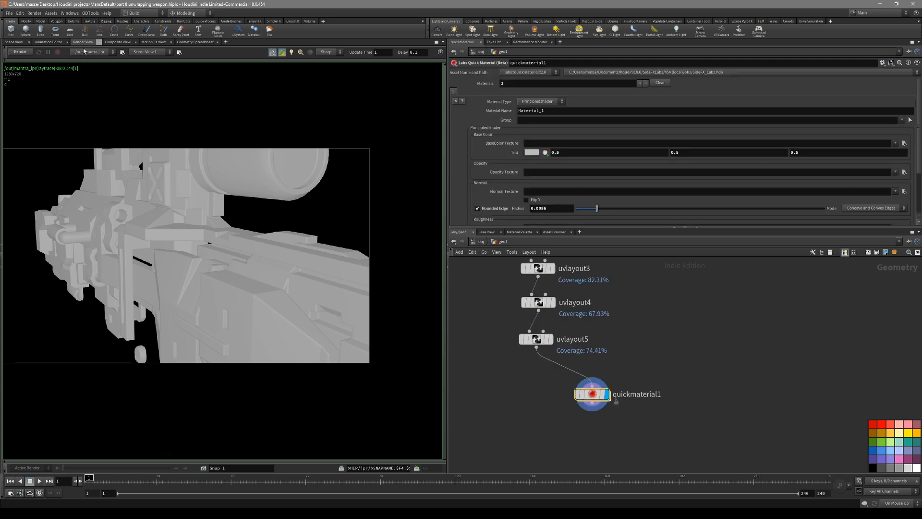
- Return to the 3D scene, move quickmaterial1 aside and add a displayed Exploded View node after uvlayout5
click(12, 44)
alt+drag(201, 276, 273, 294)
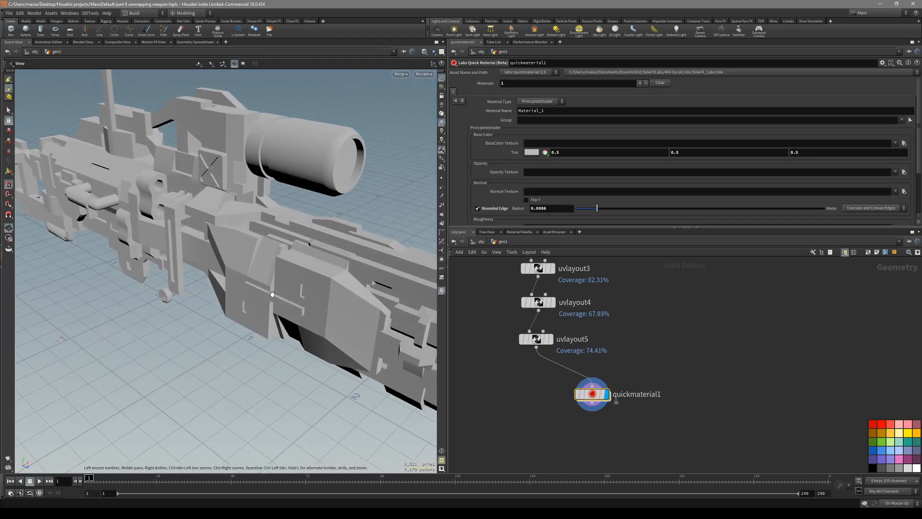
drag(592, 394, 632, 397)
key(Tab)
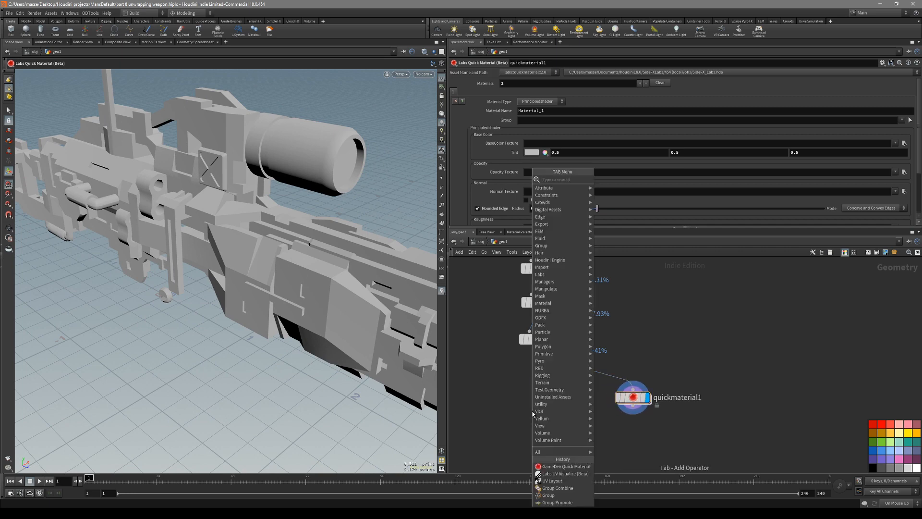
text(explode)
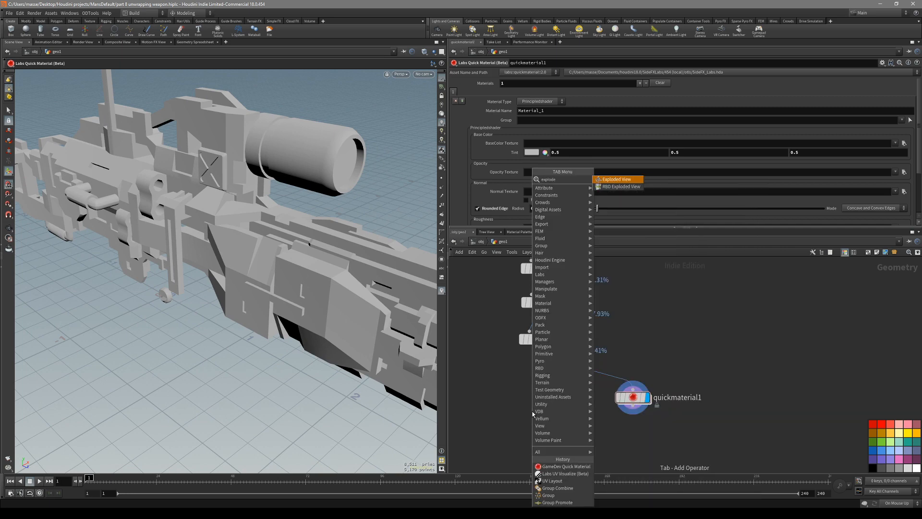
key(Return)
click(545, 411)
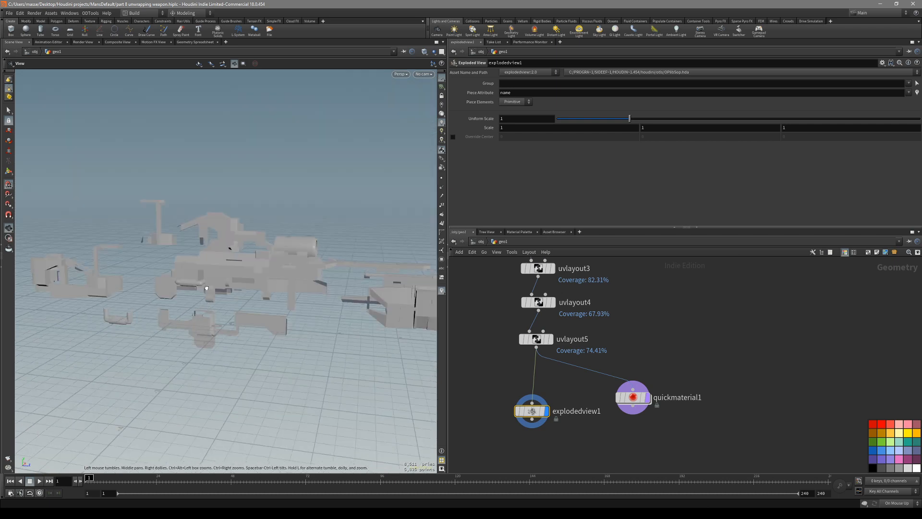
- Spread the weapon parts apart with a Uniform Scale of 1.662 and a Y scale of 12.6
click(678, 119)
mouse_move(657, 130)
middle_down()
mouse_move(649, 132)
mouse_move(672, 130)
middle_up()
scroll(223, 358, down, 3)
alt+drag(222, 358, 223, 284)
middle_drag(222, 283, 257, 198)
drag(258, 197, 273, 209)
scroll(239, 316, up, 6)
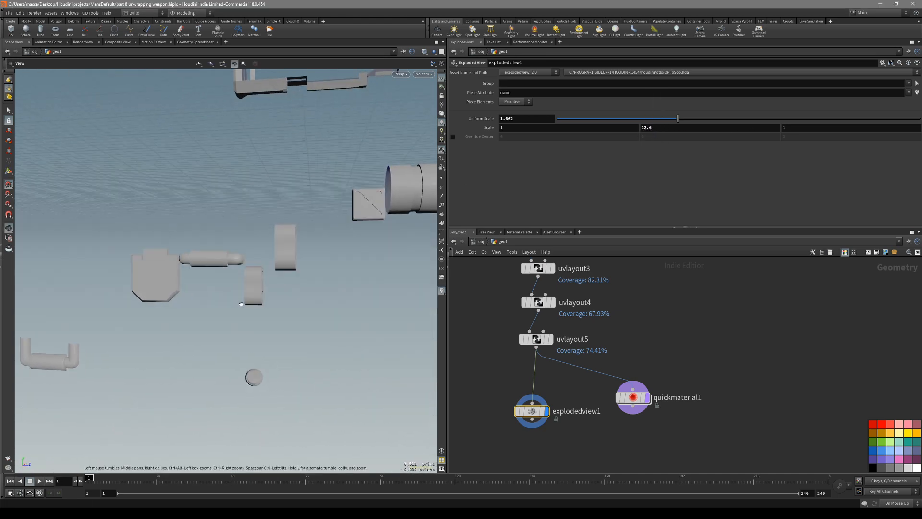
- Move the small overlapping circular piece about -0.51 along Z so it separates from its neighbours
scroll(259, 353, up, 5)
key(s)
click(263, 350)
double_click(263, 349)
alt+drag(263, 349, 265, 326)
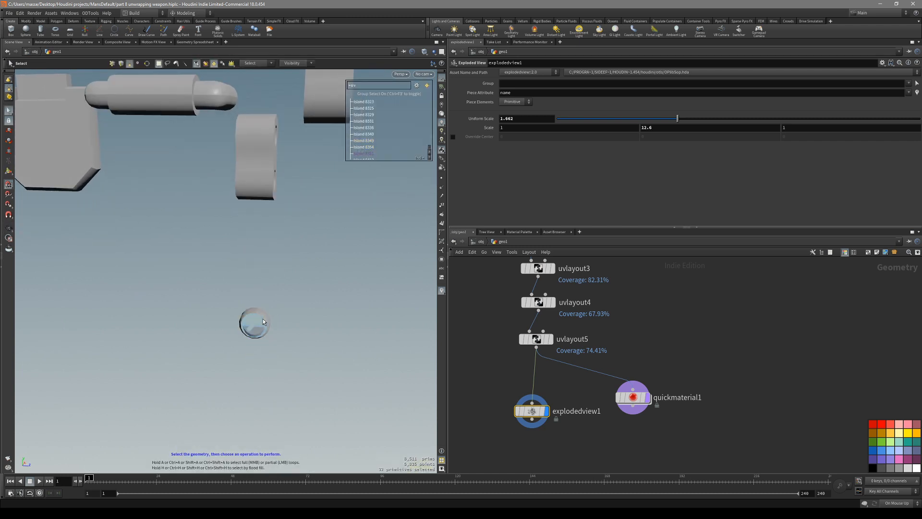
key(t)
drag(266, 328, 175, 318)
- Pull the block-shaped piece among the small parts clear by moving it about -0.56 along Z
double_click(258, 323)
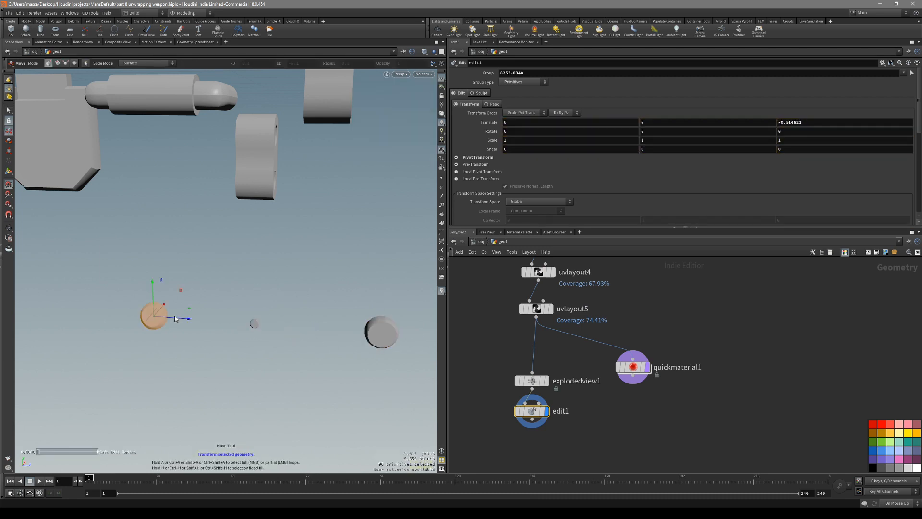
alt+right_drag(236, 319, 164, 290)
alt+drag(165, 290, 177, 276)
key(s)
key(t)
alt+right_drag(194, 281, 128, 294)
alt+drag(128, 294, 222, 332)
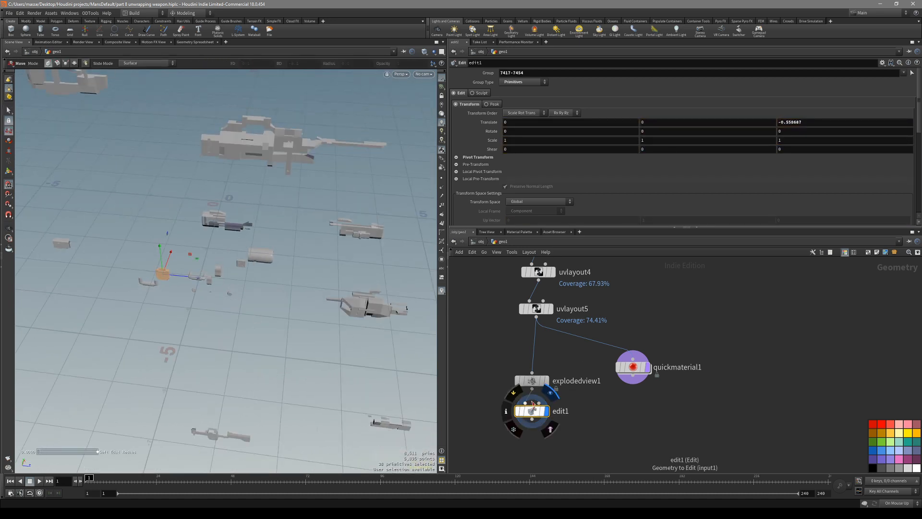
- Examine the exploded weapon parts from several angles for pieces that still overlap
drag(533, 413, 533, 421)
alt+right_drag(307, 273, 480, 290)
alt+drag(480, 290, 273, 262)
alt+right_drag(273, 262, 136, 252)
alt+drag(136, 252, 200, 272)
alt+right_drag(201, 272, 323, 166)
alt+drag(323, 165, 192, 203)
alt+right_drag(192, 203, 286, 313)
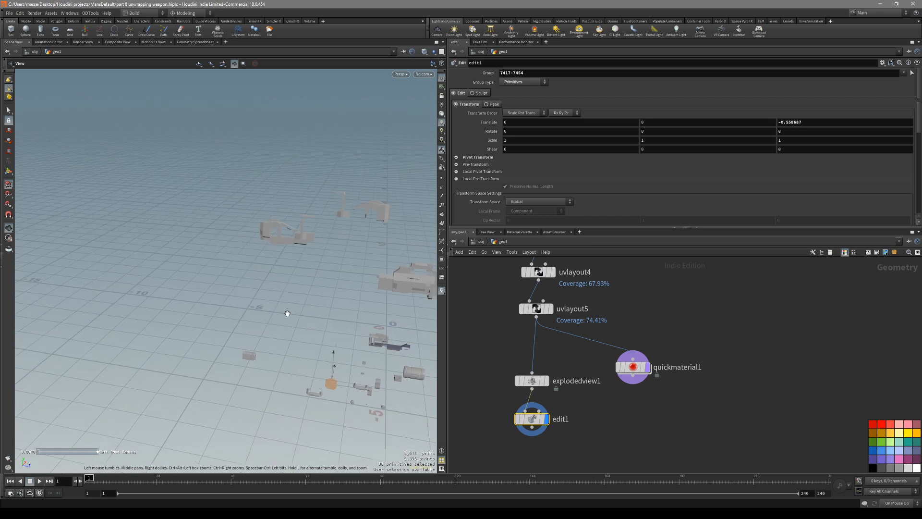
alt+middle_drag(286, 313, 240, 278)
- Reposition quickmaterial1 and feed it from the output of edit1 with its display active
click(609, 408)
middle_drag(609, 407, 598, 372)
middle_drag(594, 422, 593, 387)
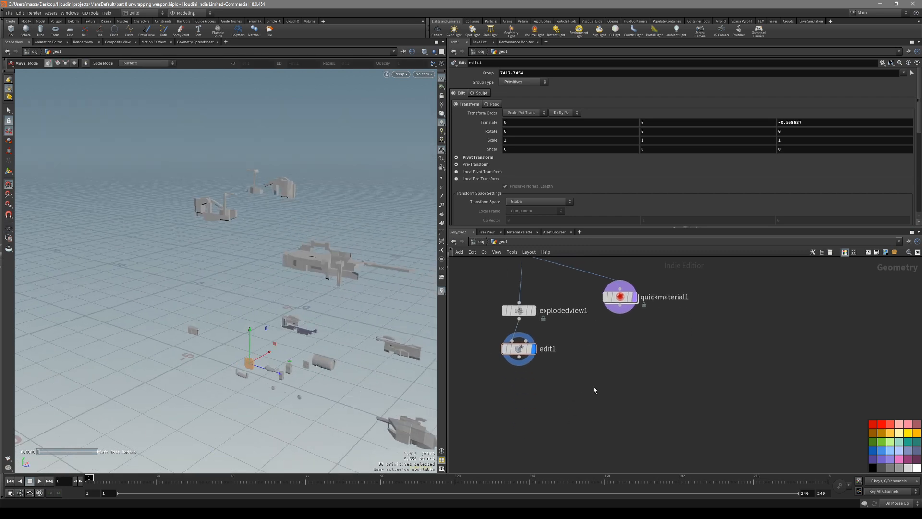
drag(619, 307, 627, 341)
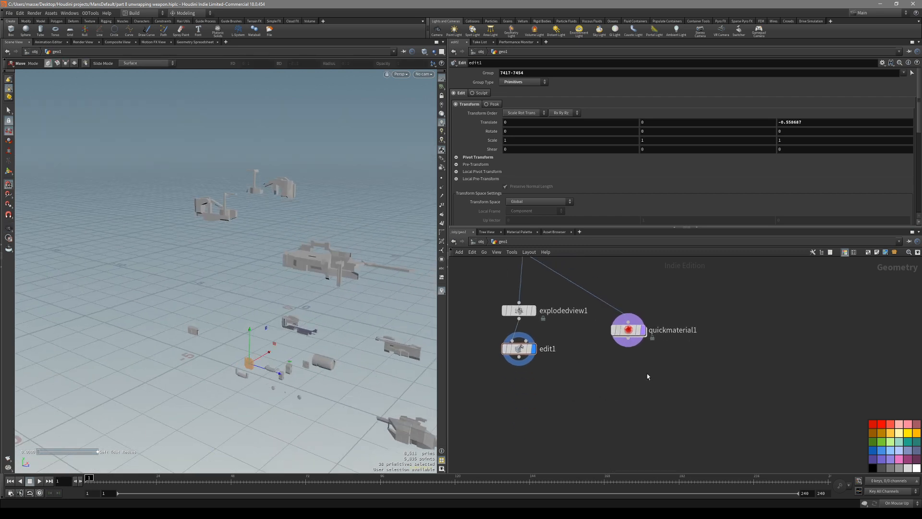
mouse_move(625, 334)
click(628, 330)
- Add a Labs Simple Baker (Beta) node below edit1 and quickmaterial1
key(Tab)
text(maps)
key(BackSpace)
key(BackSpace)
key(BackSpace)
text(bake)
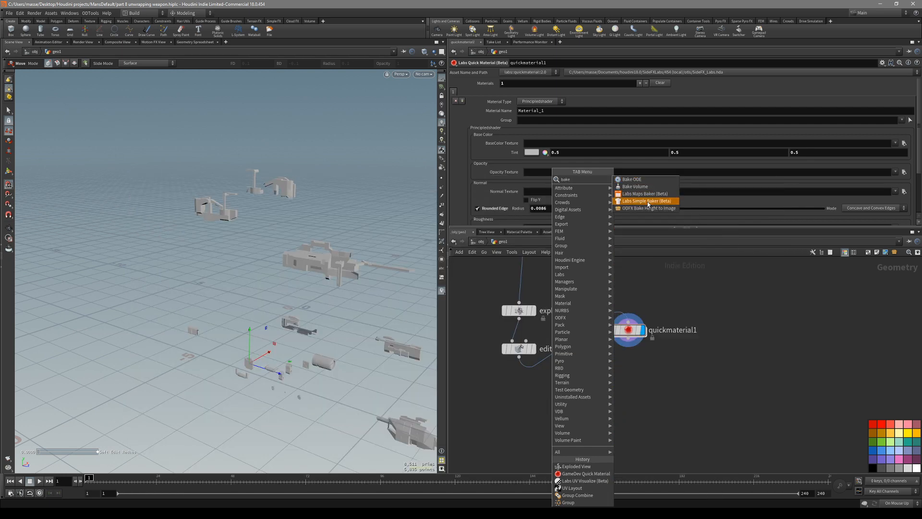
click(648, 201)
click(546, 417)
- Wire edit1 into simple_baker1 as Target Geometry (LOW) and quickmaterial1 into its second input, and display the baker
scroll(552, 424, up, 2)
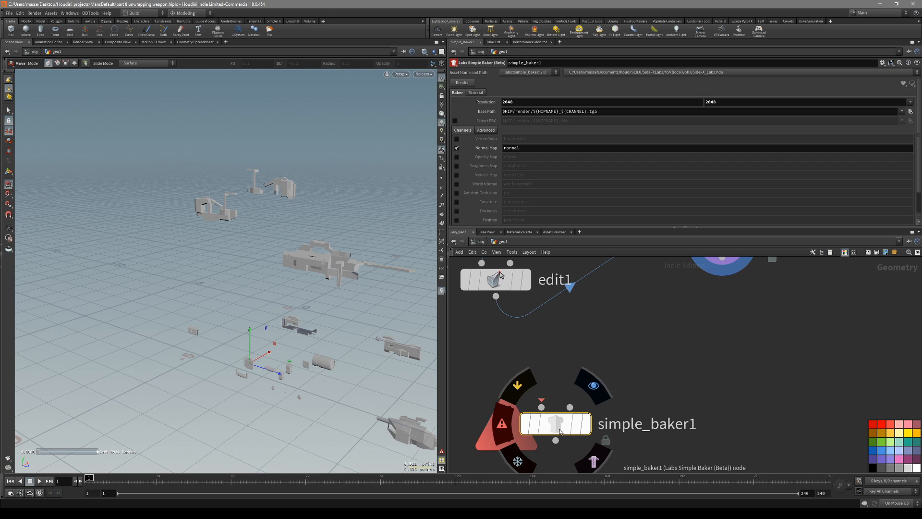
scroll(572, 422, down, 1)
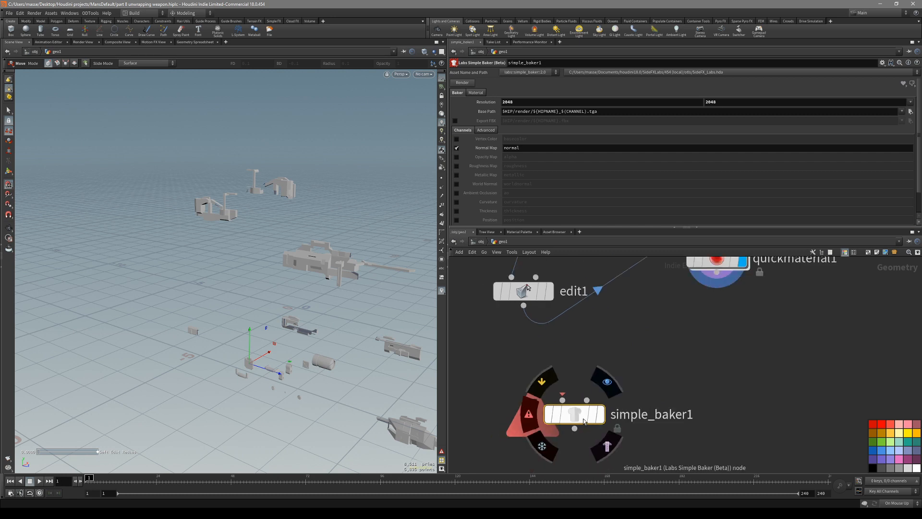
scroll(582, 423, down, 1)
scroll(581, 424, up, 2)
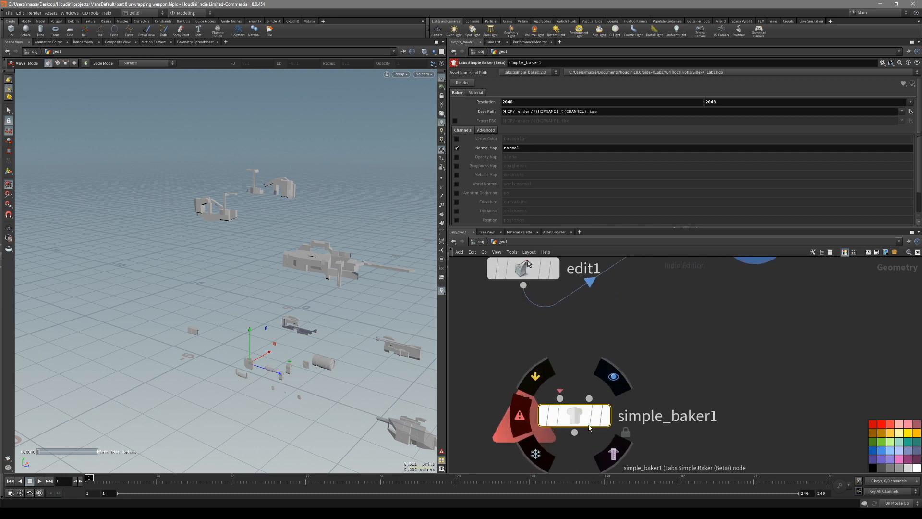
scroll(643, 387, down, 3)
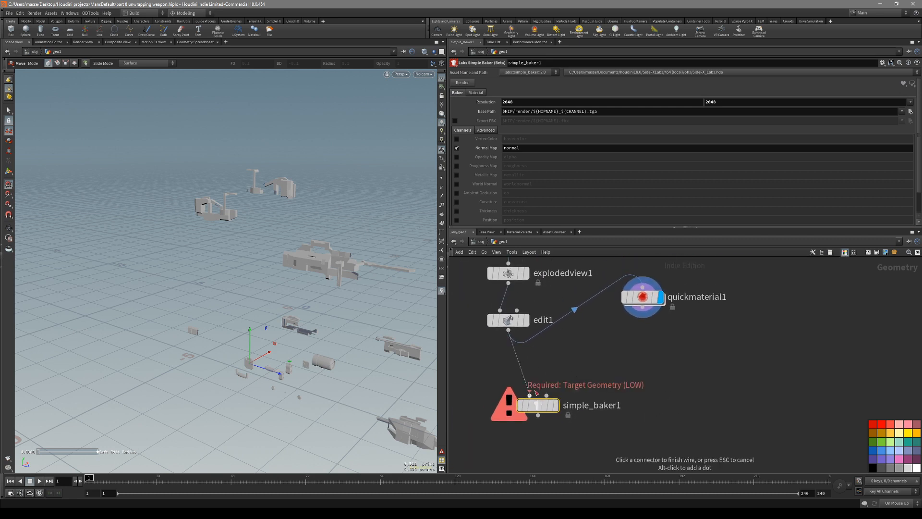
click(530, 394)
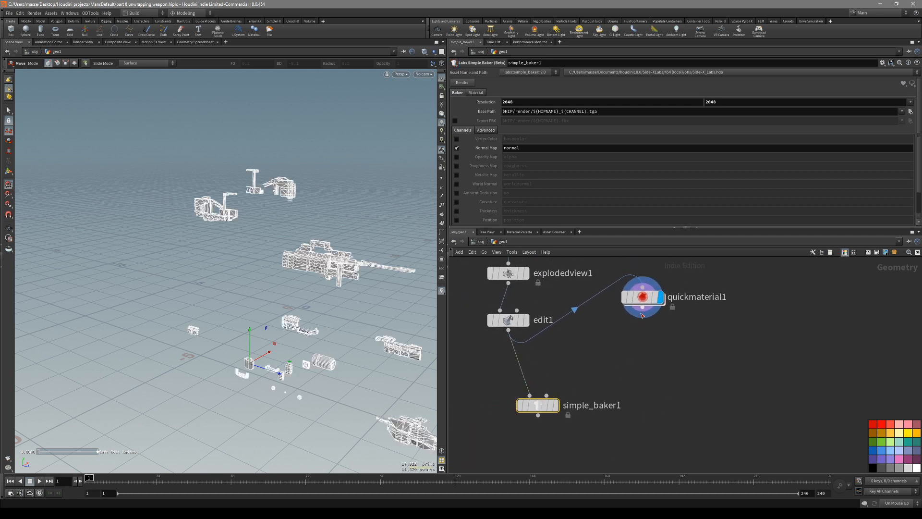
click(556, 405)
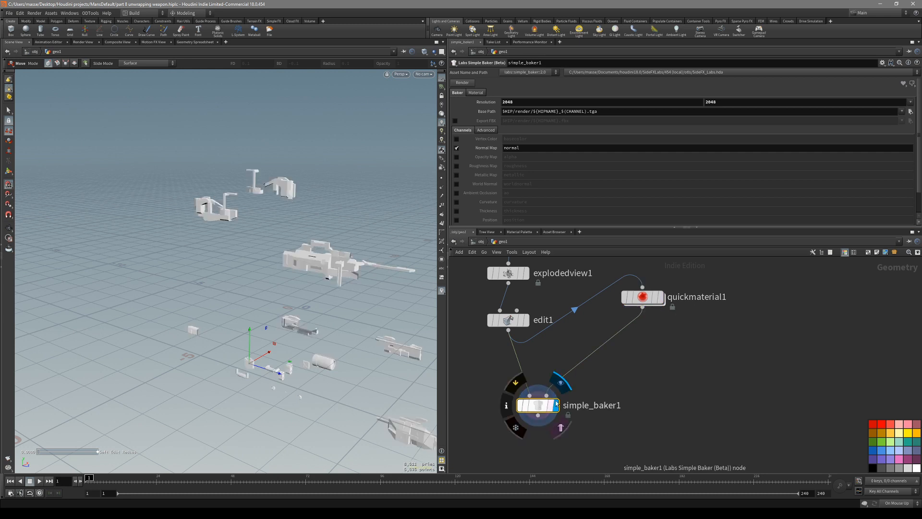
scroll(565, 417, up, 3)
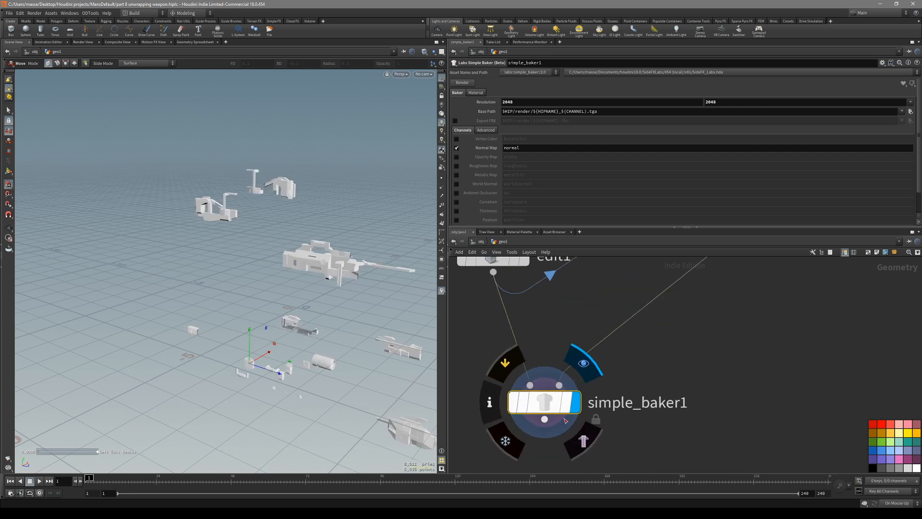
scroll(571, 409, down, 5)
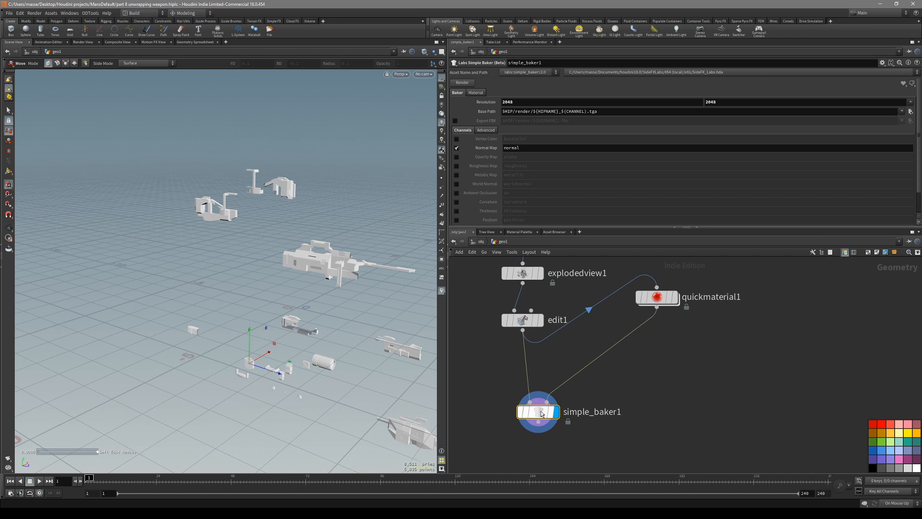
alt+drag(346, 269, 353, 288)
alt+right_drag(353, 288, 551, 236)
alt+drag(375, 308, 387, 254)
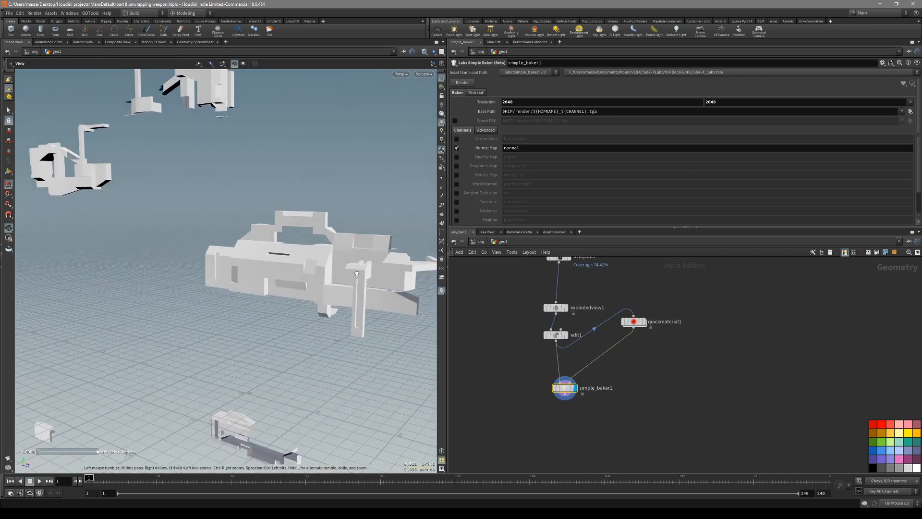
alt+right_drag(387, 255, 357, 269)
scroll(603, 391, down, 1)
scroll(609, 368, up, 3)
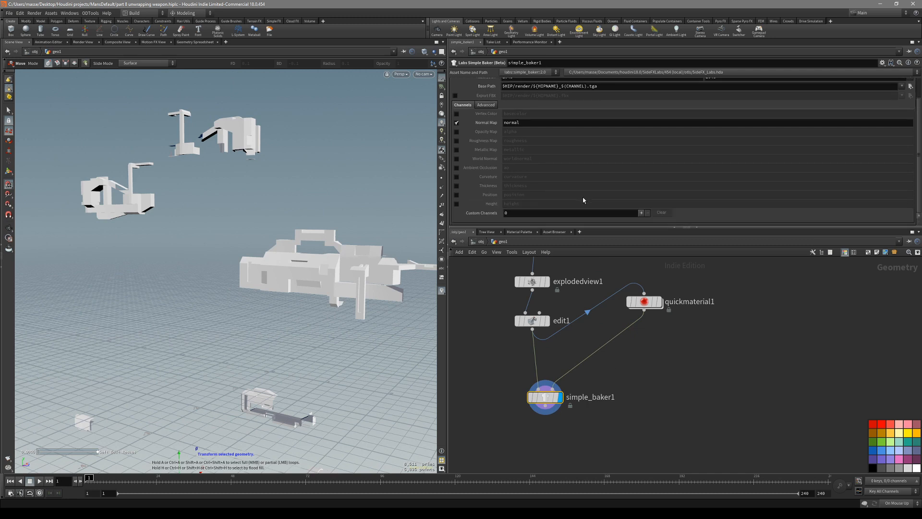
click(485, 130)
scroll(522, 188, down, 1)
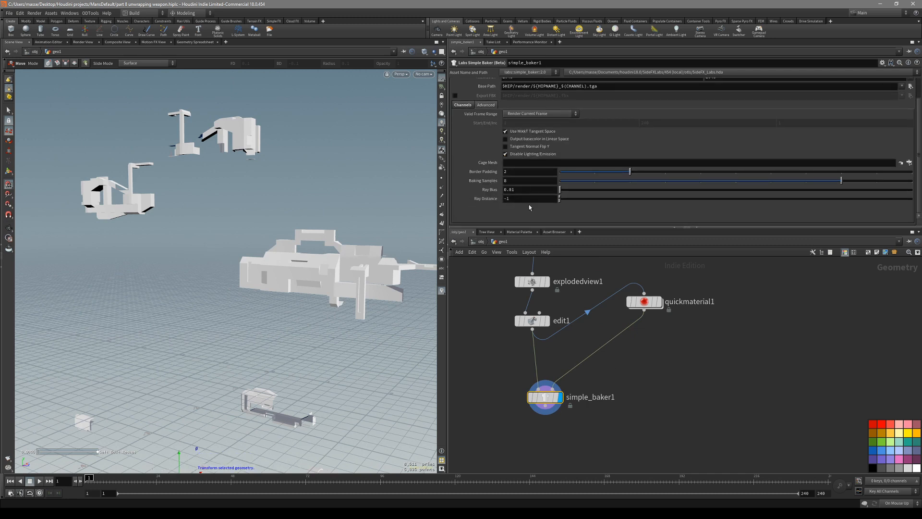
scroll(528, 207, up, 1)
click(459, 85)
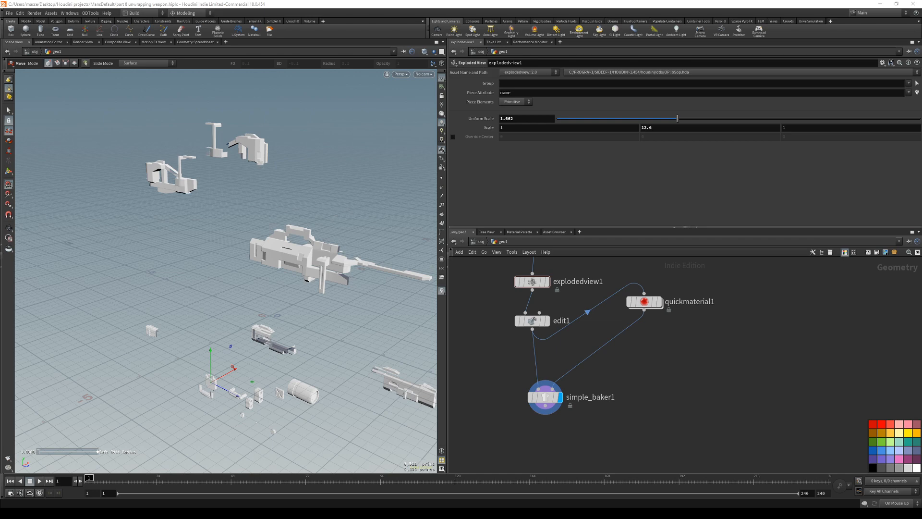
- Bypass the explodedview1 and edit1 nodes together
alt+drag(217, 320, 255, 306)
middle_drag(512, 283, 515, 326)
drag(492, 298, 524, 357)
drag(488, 315, 532, 379)
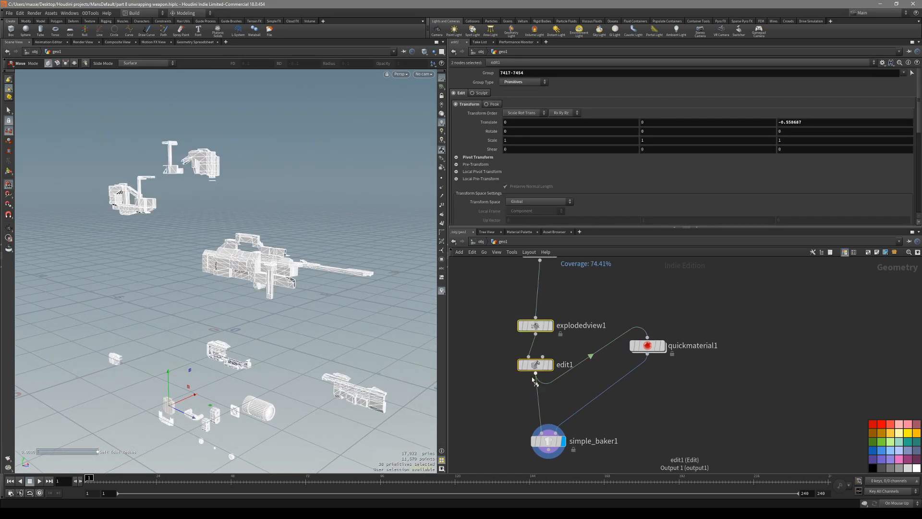
key(b)
click(522, 402)
- Examine the assembled weapon's geometry and small circular pieces up close, with and without the wireframe overlay
middle_drag(519, 407, 500, 366)
click(530, 400)
key(shift+w)
alt+drag(291, 310, 268, 306)
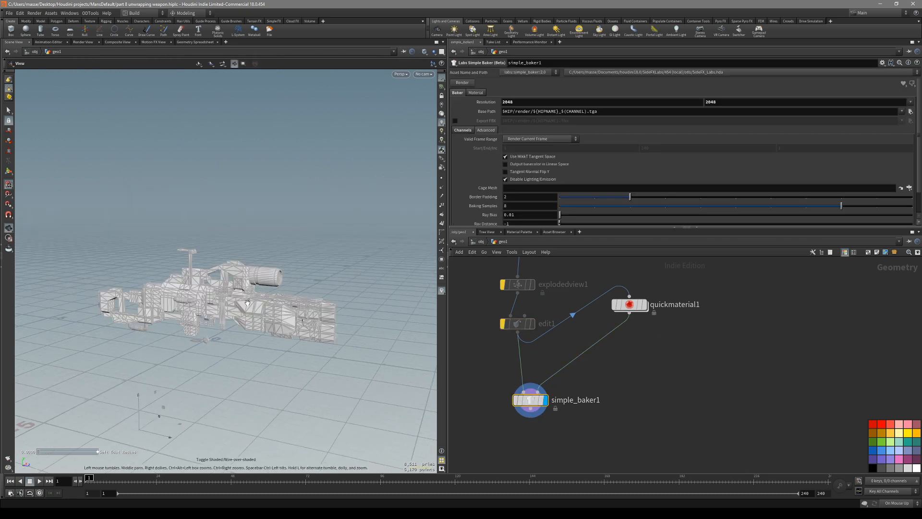
key(shift+w)
alt+right_drag(268, 306, 424, 352)
alt+drag(425, 352, 211, 264)
alt+right_drag(211, 264, 226, 267)
alt+drag(226, 268, 288, 297)
alt+right_drag(288, 298, 160, 282)
alt+middle_drag(160, 282, 269, 308)
alt+drag(269, 307, 225, 298)
alt+middle_drag(225, 298, 316, 338)
drag(316, 339, 231, 333)
middle_drag(231, 333, 356, 274)
drag(355, 274, 285, 312)
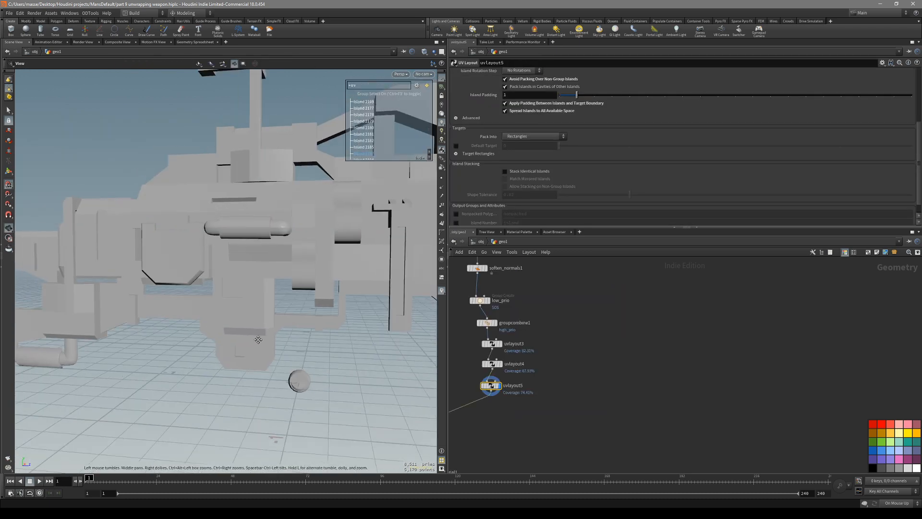
drag(259, 340, 237, 326)
drag(317, 337, 269, 336)
scroll(572, 393, up, 2)
- Add a Copy to Points node beside uvlayout5
key(Tab)
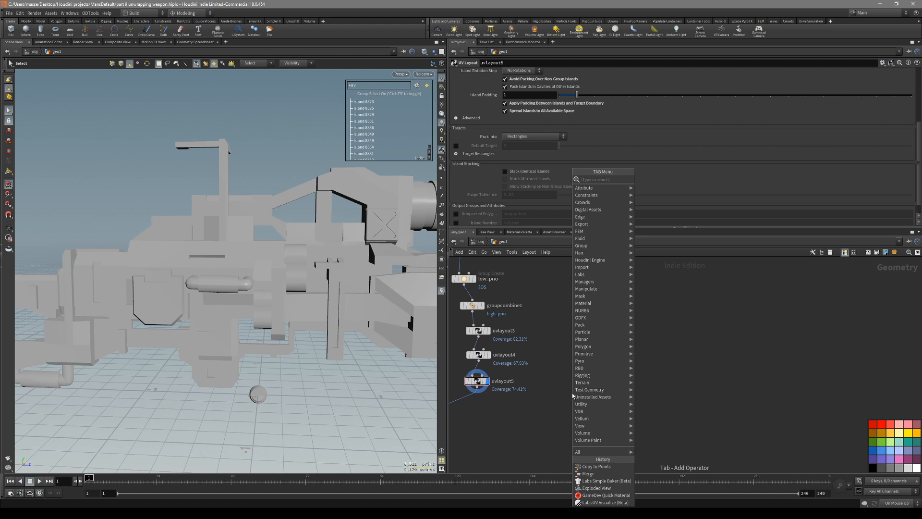
text(copy)
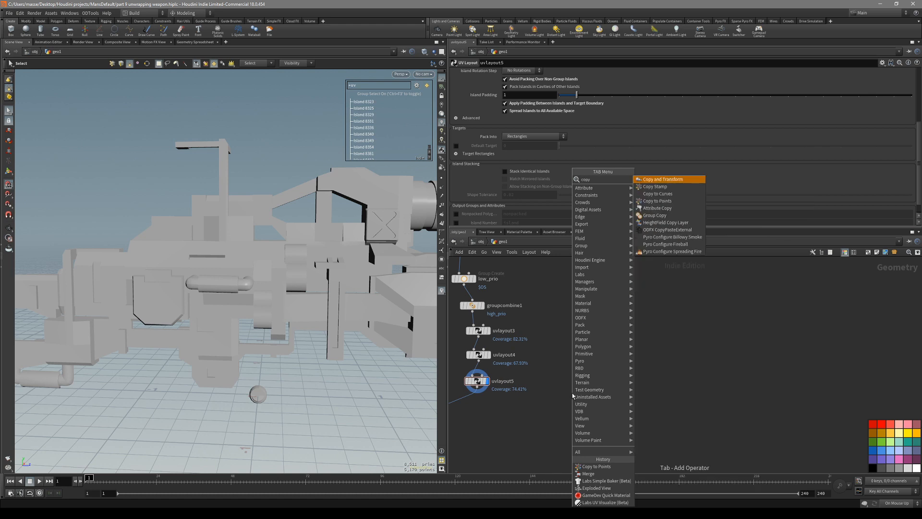
key(Down)
key(Down)
key(Down)
key(Down)
key(Down)
key(Down)
key(Up)
key(Up)
key(Up)
key(Return)
click(570, 392)
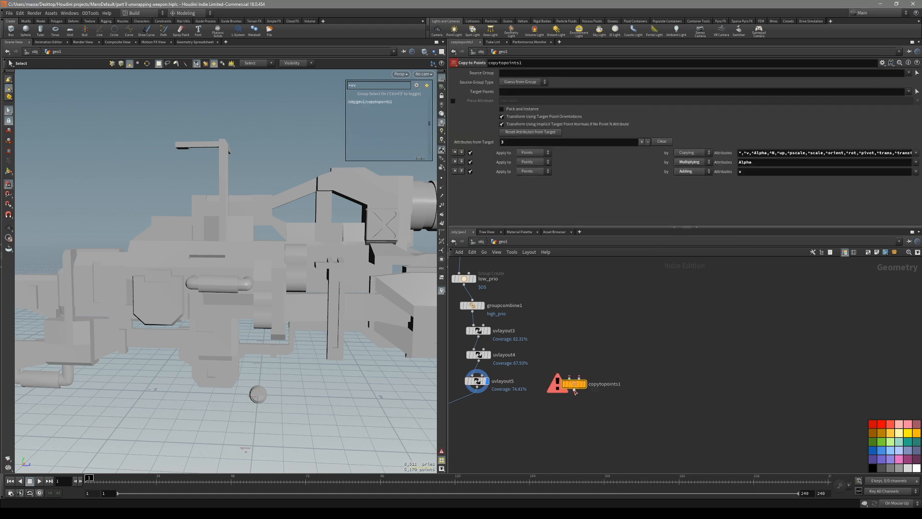
- Connect uvlayout5 to the first input of copytopoints1 and set its Source Group to small_circle1
scroll(567, 397, up, 1)
drag(504, 368, 594, 367)
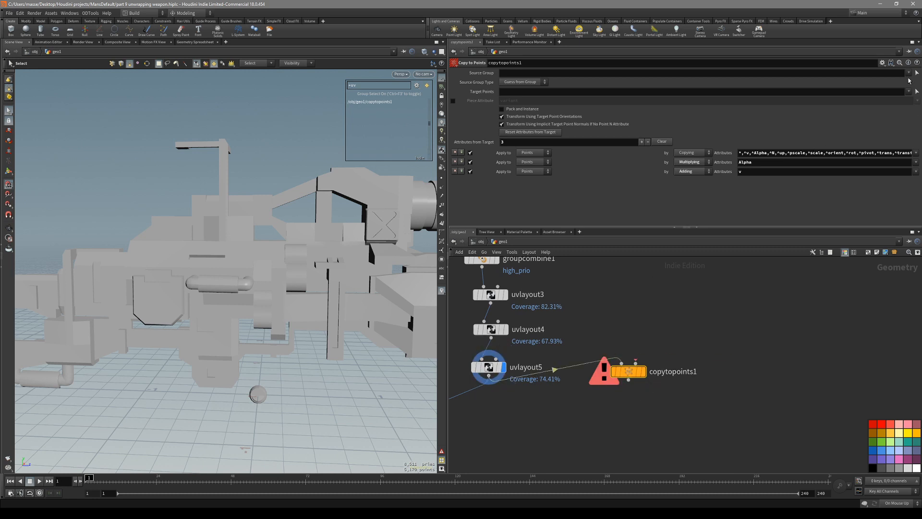
click(908, 73)
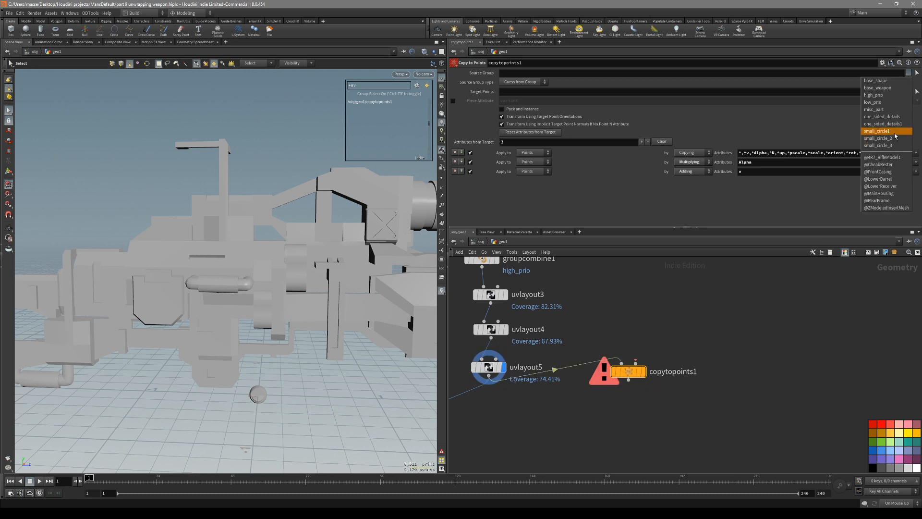
click(894, 133)
- Connect the green points node from the small_circle1 branch to the second input of copytopoints1
scroll(633, 336, down, 5)
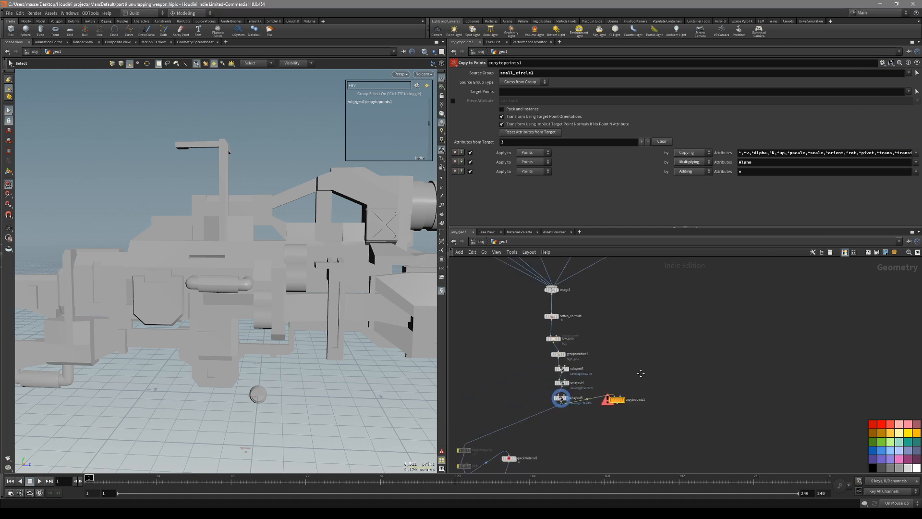
scroll(645, 366, up, 4)
scroll(644, 366, down, 6)
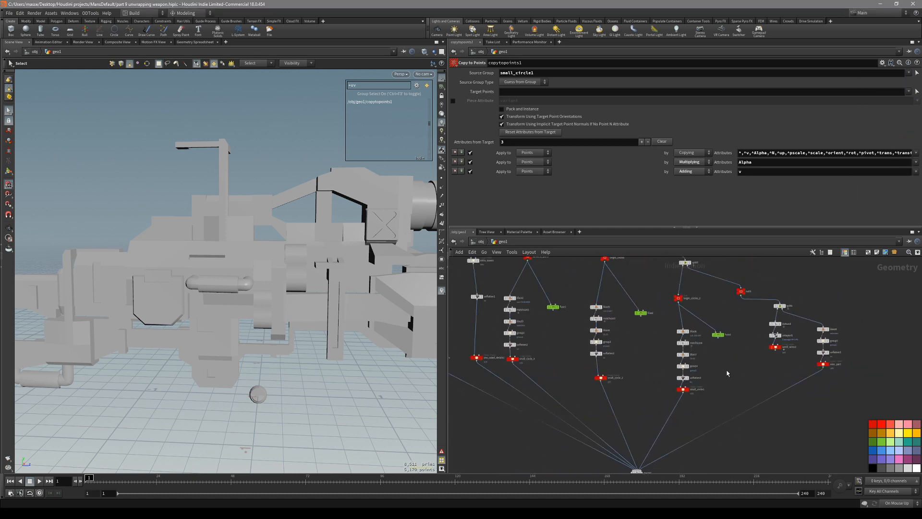
scroll(661, 346, up, 3)
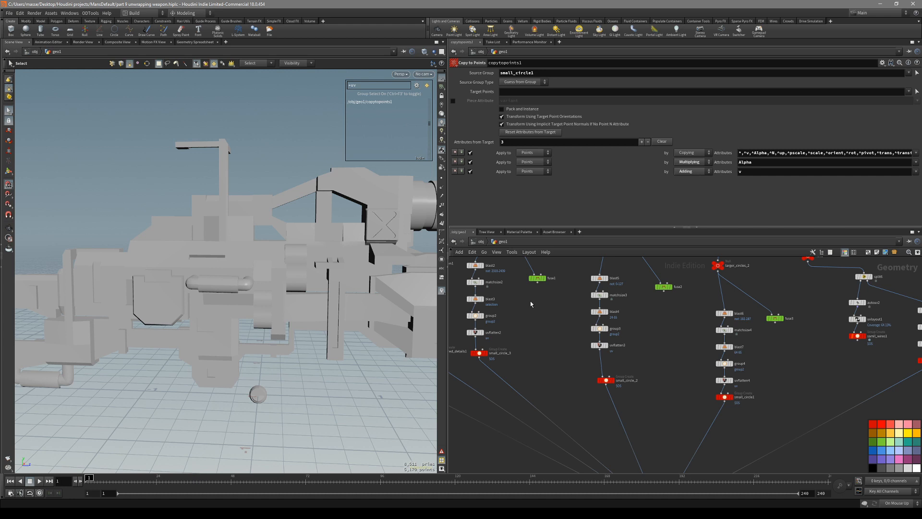
middle_drag(531, 336, 566, 323)
middle_drag(688, 350, 592, 323)
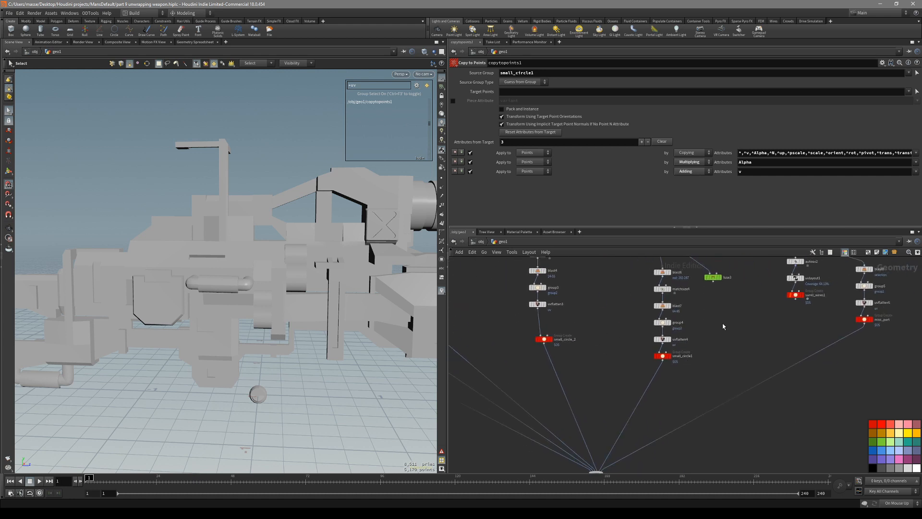
click(714, 282)
middle_drag(754, 411, 720, 288)
middle_drag(698, 390, 686, 279)
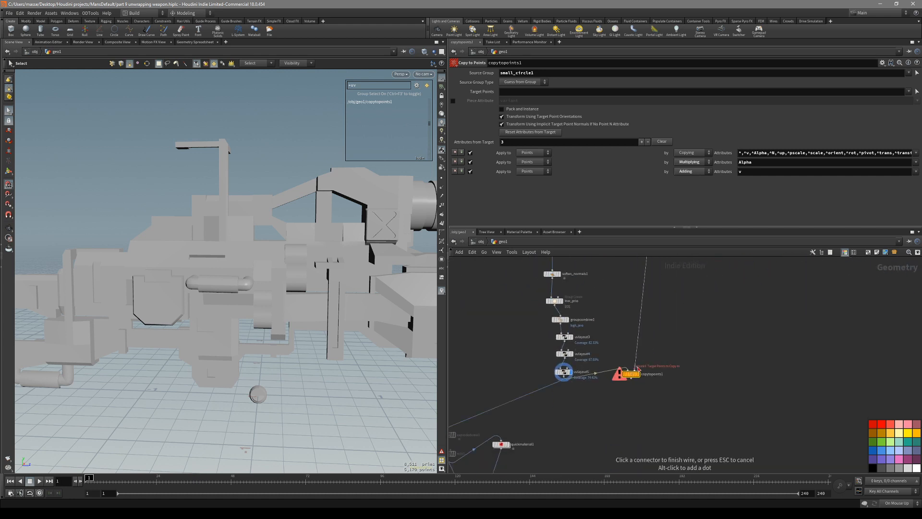
click(636, 369)
scroll(667, 375, down, 2)
scroll(665, 380, up, 2)
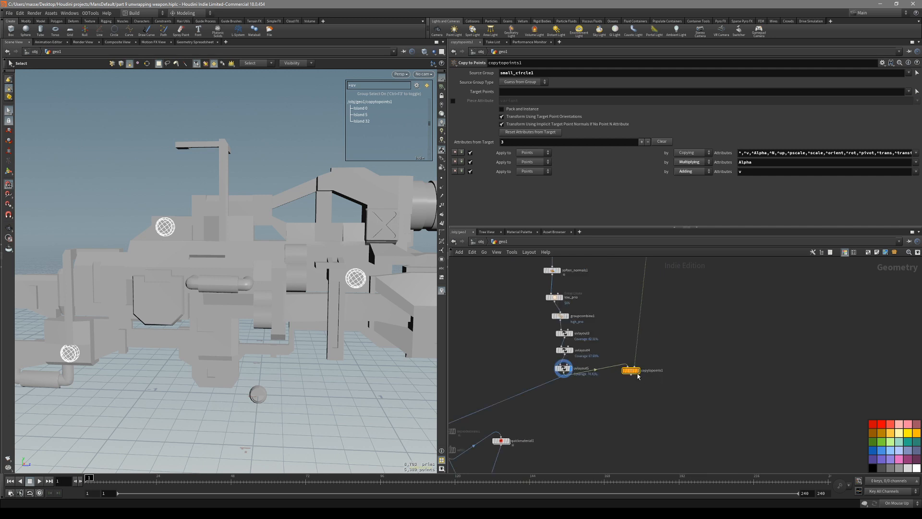
- Duplicate copytopoints1 as copytopoints2 and change the copy's Source Group to small_circle_2
scroll(701, 388, up, 2)
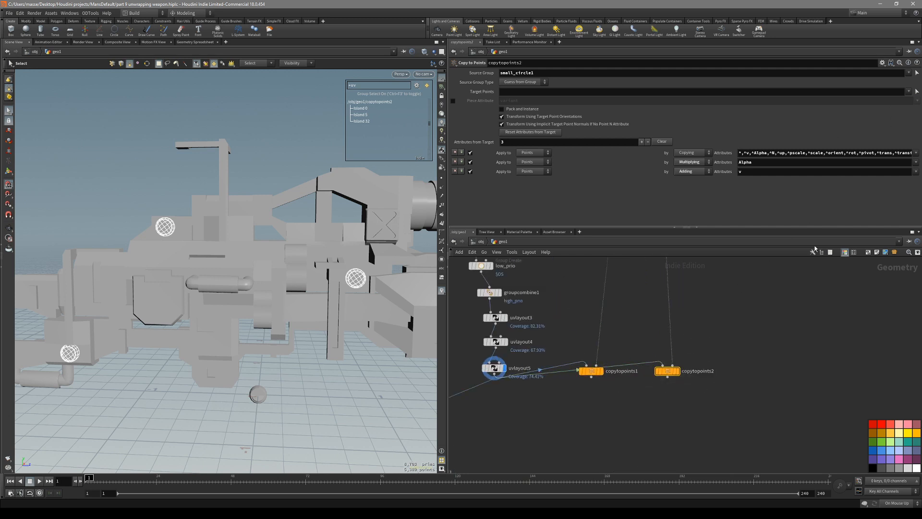
click(908, 74)
double_click(859, 74)
key(BackSpace)
key(Return)
click(909, 73)
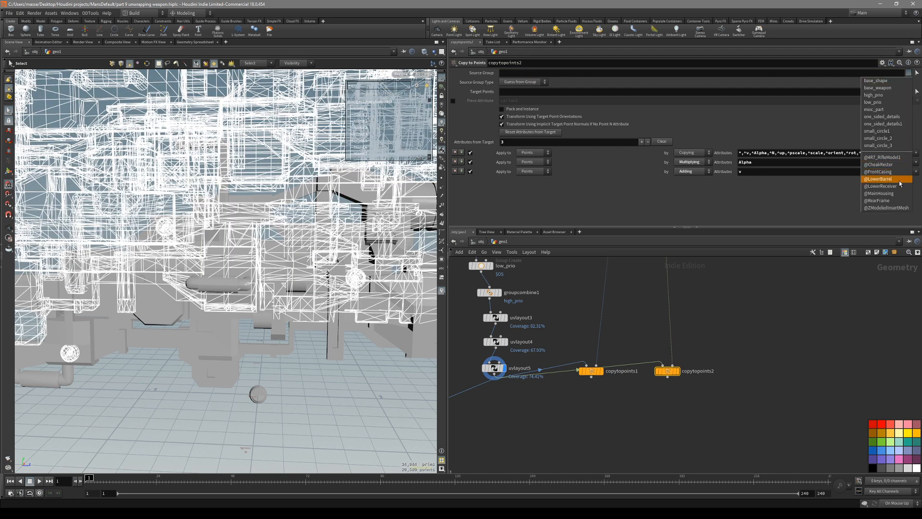
click(897, 139)
- Connect the green points node from the small_circle_2 branch to the second input of copytopoints2
scroll(660, 301, down, 8)
middle_drag(662, 302, 665, 346)
scroll(637, 263, up, 4)
middle_drag(636, 263, 631, 322)
click(620, 300)
middle_drag(669, 429, 652, 261)
scroll(692, 377, up, 3)
click(694, 376)
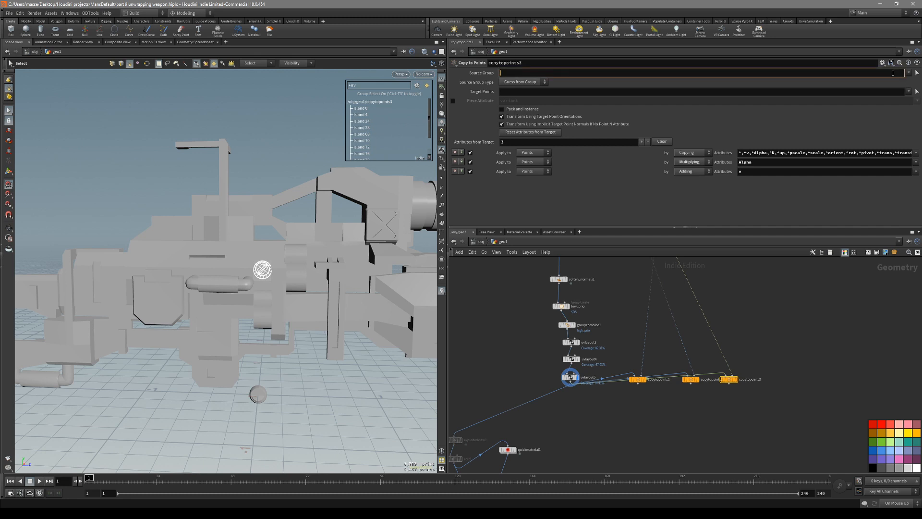
- Set the Source Group of copytopoints3 to small_circle_3 and feed its second input from that branch's green points node
click(907, 72)
click(901, 148)
scroll(721, 314, down, 5)
middle_drag(641, 277, 639, 369)
scroll(603, 326, up, 3)
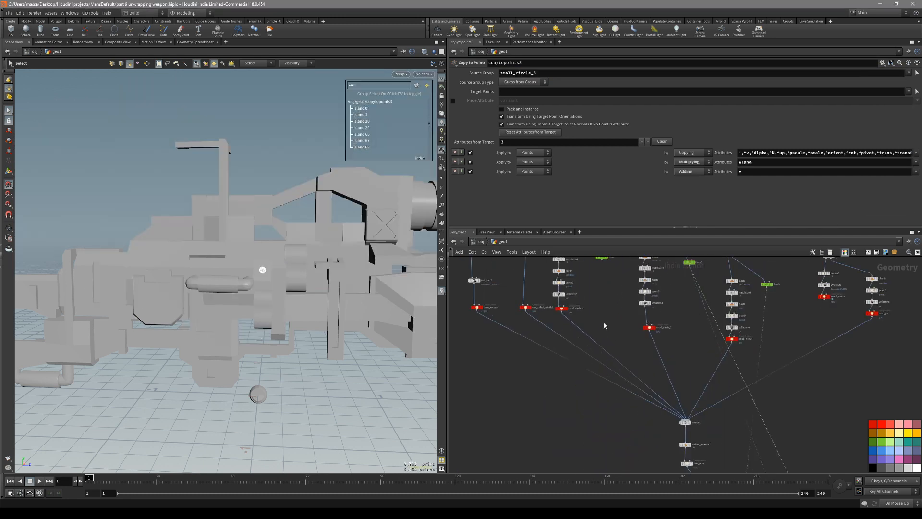
click(601, 260)
scroll(749, 414, down, 4)
middle_drag(771, 424, 716, 334)
scroll(746, 388, up, 4)
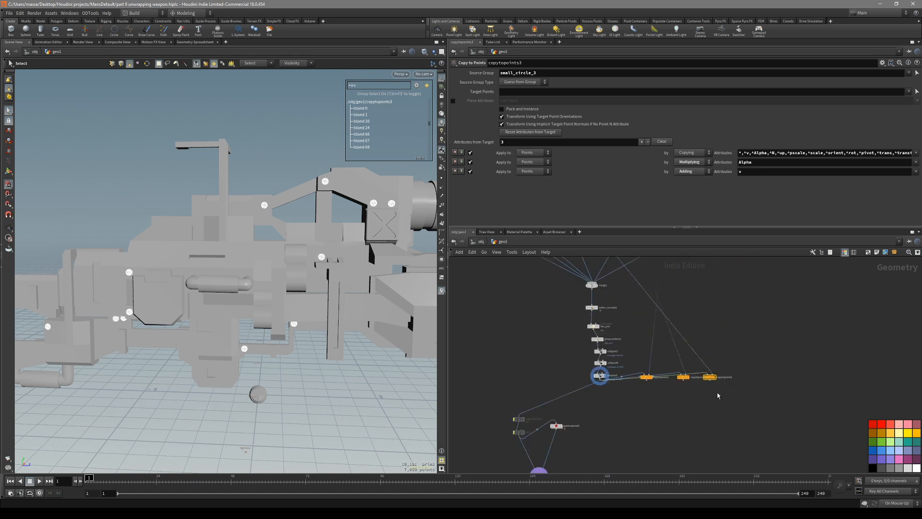
- Combine copytopoints1, copytopoints2 and copytopoints3 in a new Merge node and display its result over the weapon
scroll(691, 408, up, 4)
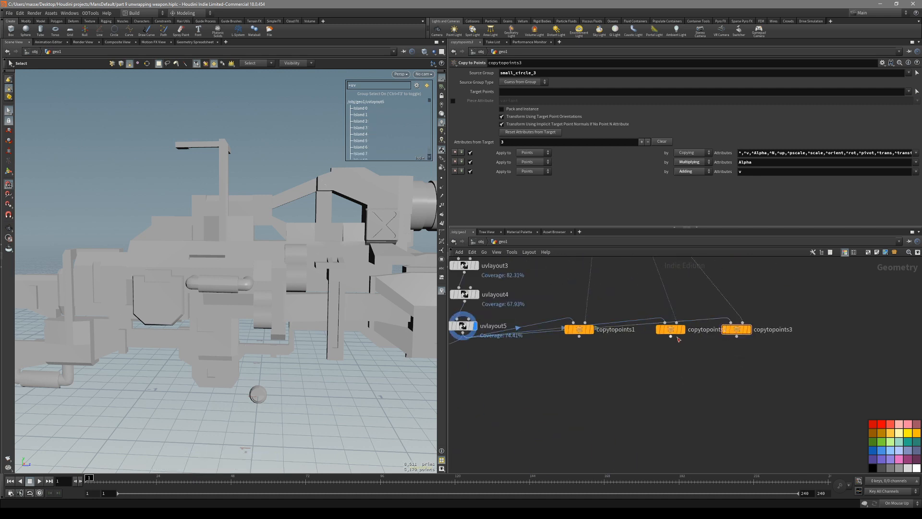
drag(617, 332, 665, 400)
click(675, 398)
alt+drag(360, 317, 327, 271)
scroll(597, 367, up, 2)
middle_drag(591, 370, 612, 357)
- Combine uvlayout5 and merge2 in another Merge node below them and display the assembled weapon
click(565, 324)
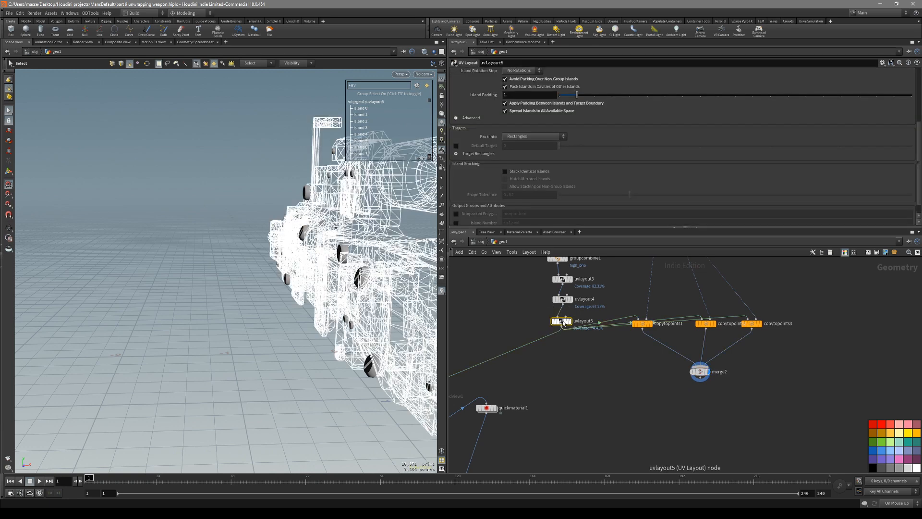
drag(699, 374, 712, 382)
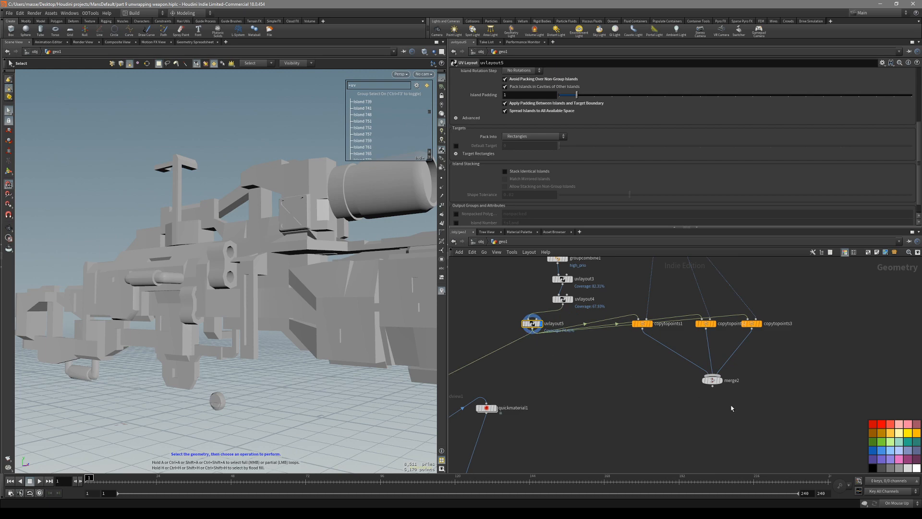
shift+click(712, 380)
click(642, 438)
alt+drag(319, 320, 298, 309)
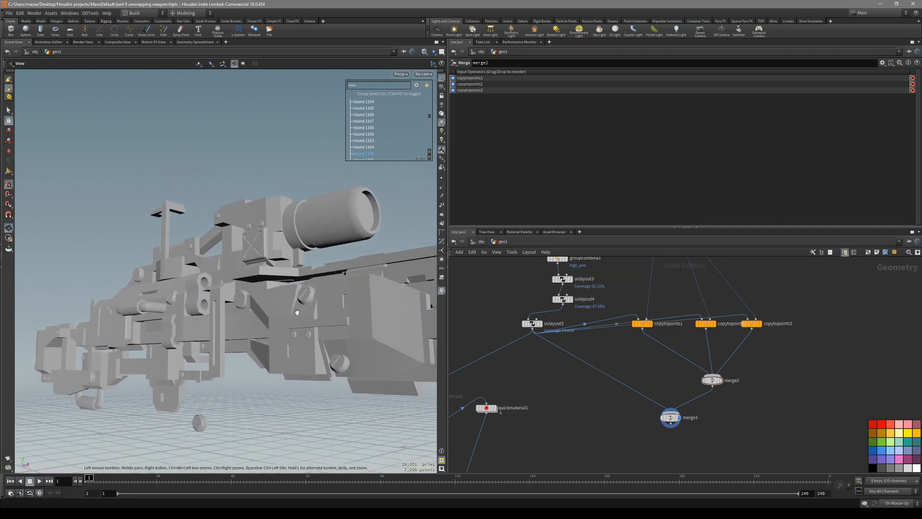
- Examine the copied circular pieces on the assembled weapon up close, with and without the wireframe overlay
right_drag(298, 310, 344, 333)
key(shift+w)
mouse_move(345, 333)
mouse_down()
mouse_move(374, 339)
mouse_move(323, 342)
mouse_move(319, 366)
mouse_move(256, 304)
mouse_move(326, 307)
mouse_move(382, 290)
mouse_move(165, 294)
mouse_move(201, 265)
mouse_move(340, 322)
mouse_move(329, 331)
mouse_move(336, 344)
mouse_up()
key(shift+w)
drag(664, 384, 661, 396)
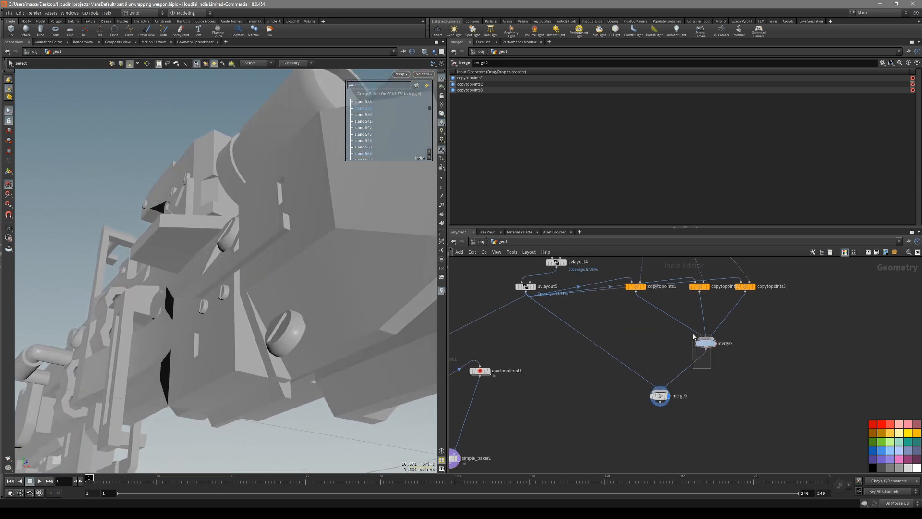
drag(693, 335, 692, 334)
key(r)
alt+drag(333, 332, 332, 346)
click(658, 396)
key(r)
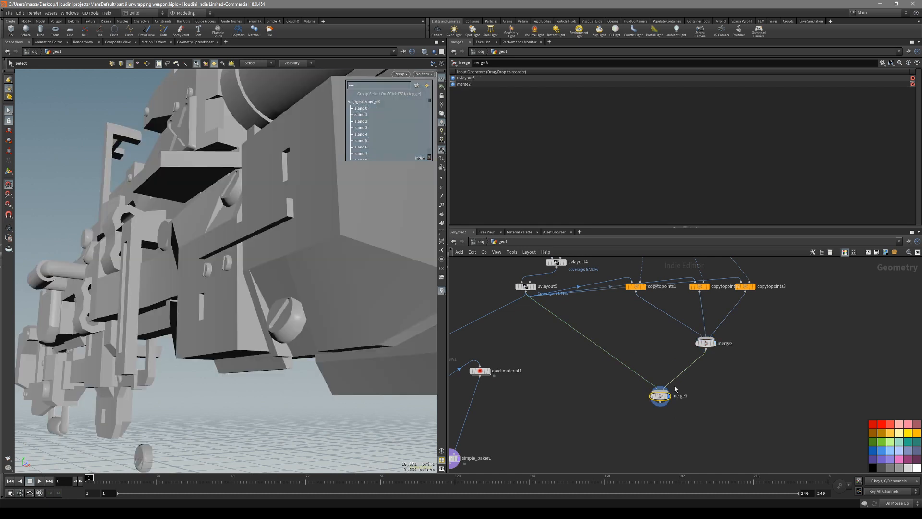
- Select the large circular piece on the weapon's lower body from merge2 and rotate it 39.9374 degrees about Z
drag(698, 338, 698, 338)
middle_drag(737, 336, 713, 370)
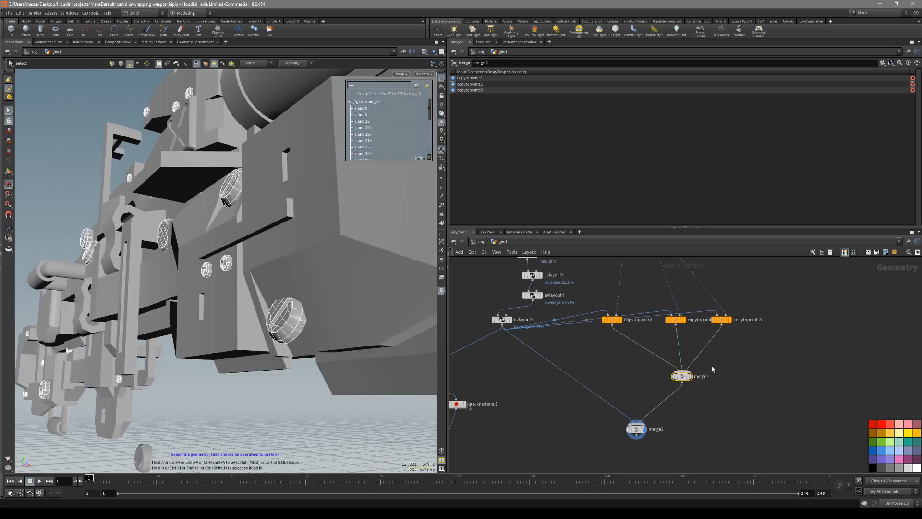
scroll(712, 381, up, 3)
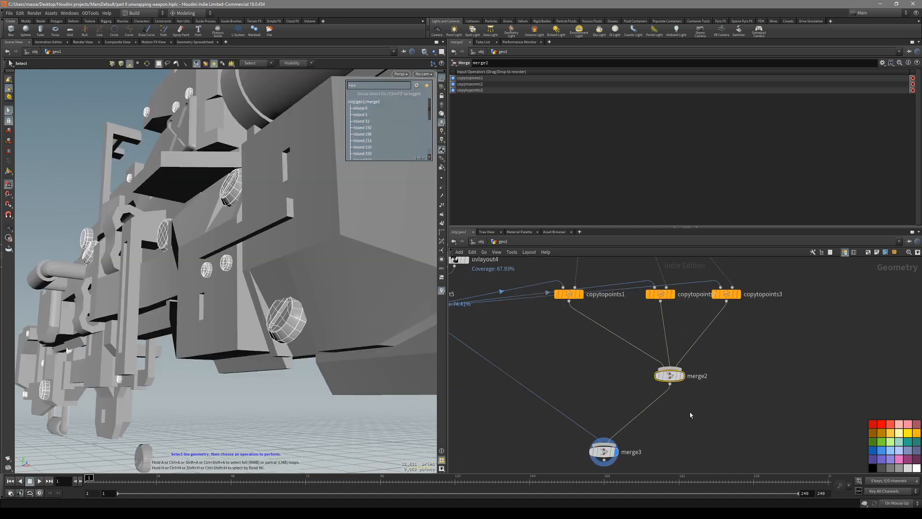
alt+drag(289, 325, 317, 317)
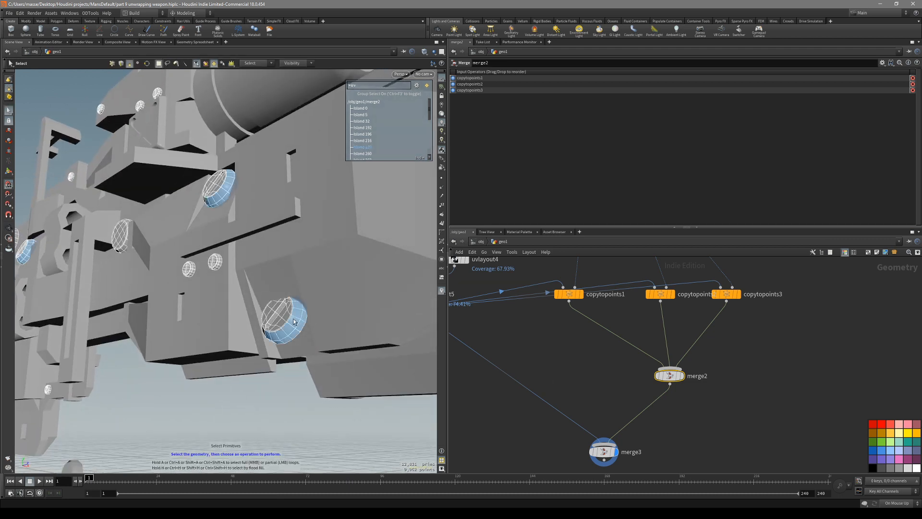
click(214, 66)
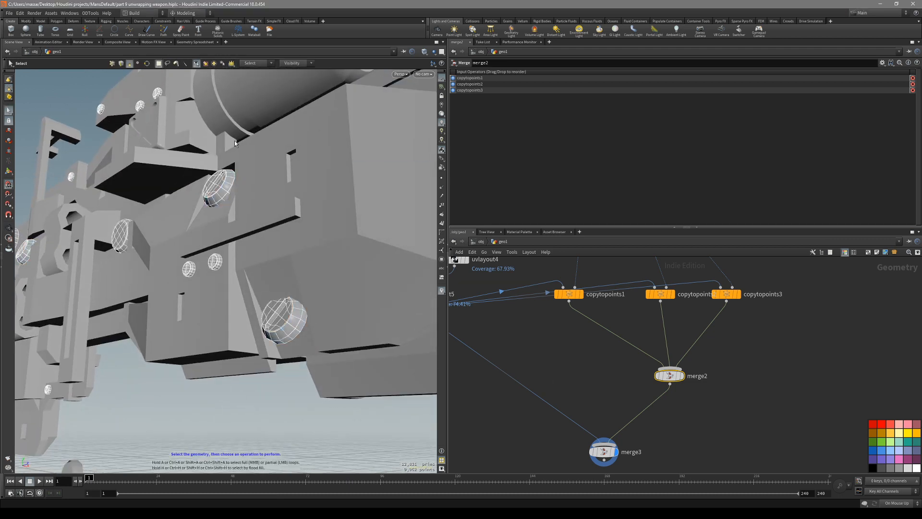
drag(283, 317, 269, 345)
key(r)
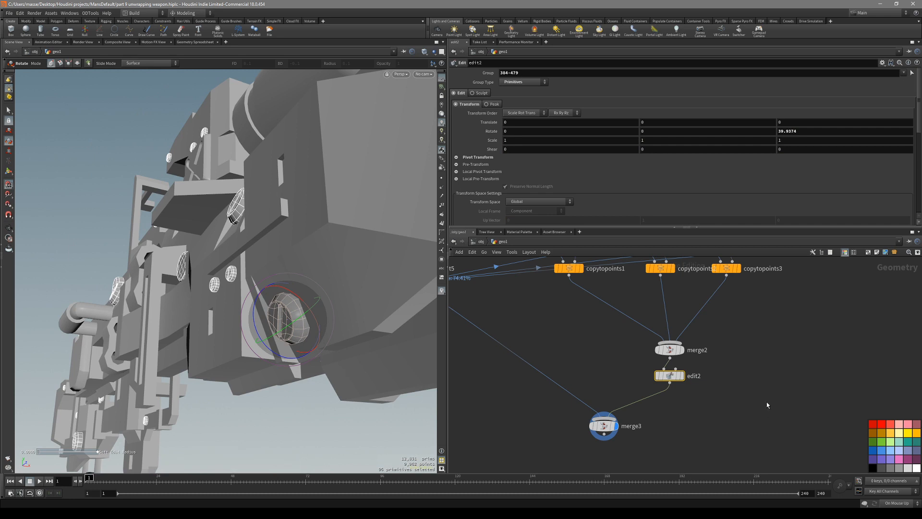
- Set the update mode to Auto Update, then rotate another circular piece in edit2 and shift a piece 0.0114836 along X
click(903, 481)
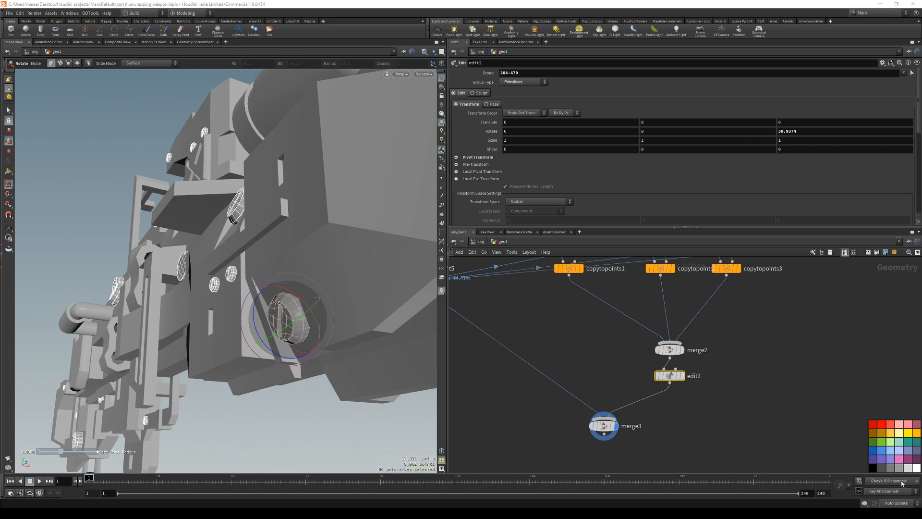
alt+drag(288, 358, 366, 261)
key(Escape)
scroll(284, 251, up, 3)
key(s)
double_click(284, 275)
key(r)
drag(312, 290, 272, 308)
key(t)
scroll(272, 308, down, 3)
- Examine the whole weapon with its adjusted circular pieces from several angles, toggling the wireframe overlay
mouse_move(214, 330)
alt+mouse_down()
mouse_move(249, 360)
mouse_move(288, 328)
mouse_move(200, 336)
mouse_move(255, 350)
mouse_move(178, 331)
mouse_move(149, 344)
mouse_move(158, 120)
mouse_move(144, 249)
mouse_move(131, 257)
alt+mouse_up()
key(shift+w)
key(s)
scroll(244, 305, down, 3)
drag(243, 305, 260, 274)
key(shift+w)
mouse_move(260, 326)
mouse_down()
mouse_move(256, 294)
mouse_move(314, 320)
mouse_up()
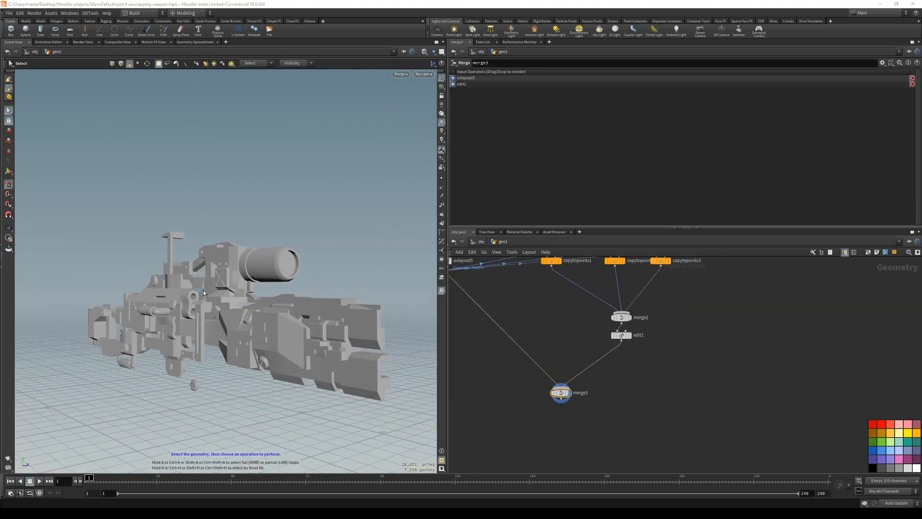
drag(216, 290, 206, 284)
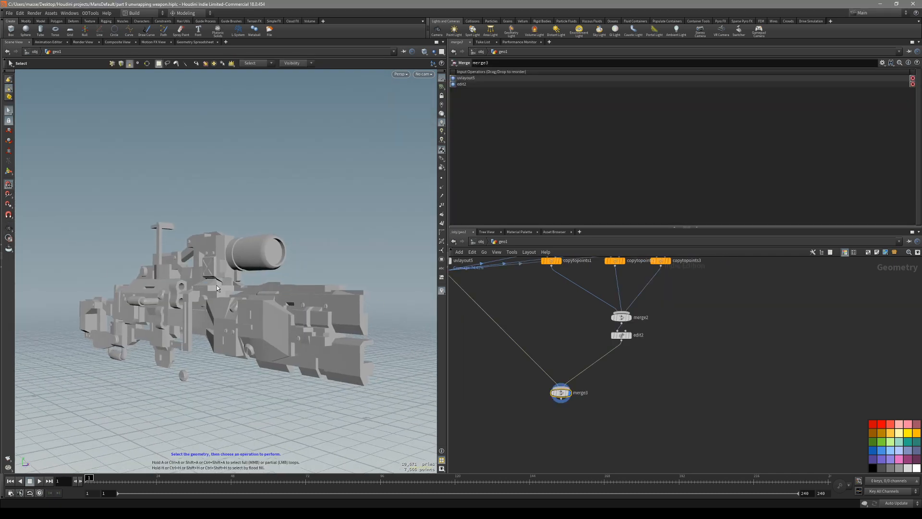
middle_drag(608, 354, 550, 379)
alt+drag(308, 342, 403, 367)
- Connect the red small-wires group node to merge2 as a fourth input and display merge2
scroll(600, 358, down, 5)
middle_drag(627, 331, 583, 416)
scroll(589, 337, up, 4)
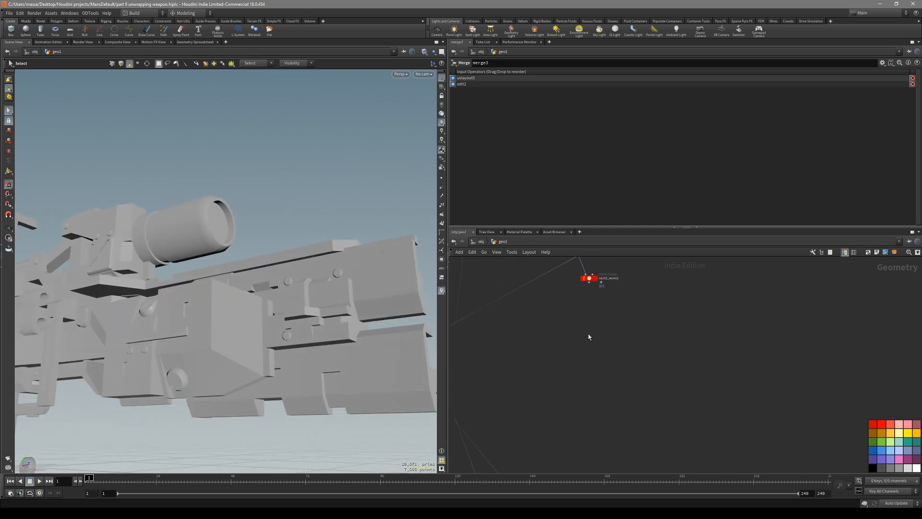
middle_drag(589, 356, 615, 293)
scroll(580, 399, up, 3)
middle_drag(587, 422, 591, 447)
scroll(615, 372, down, 5)
scroll(617, 365, up, 4)
scroll(626, 304, up, 1)
scroll(625, 315, down, 3)
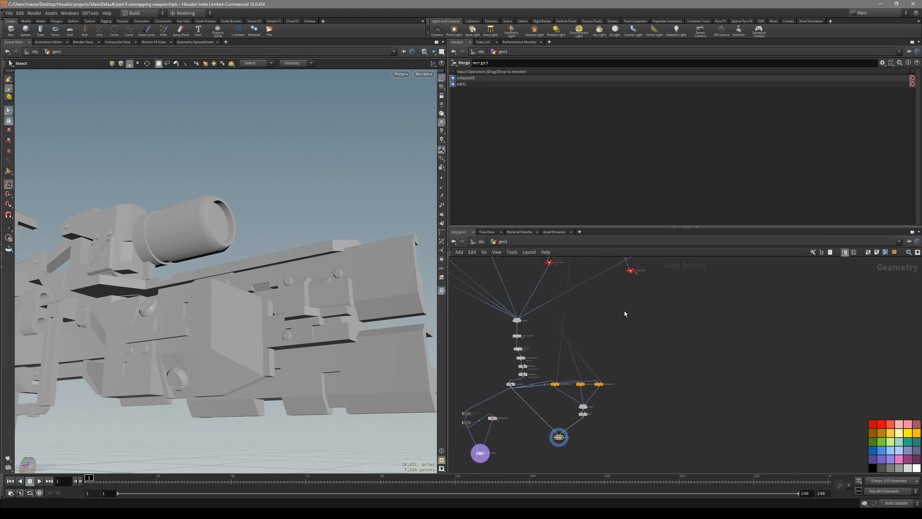
click(630, 273)
scroll(611, 413, up, 3)
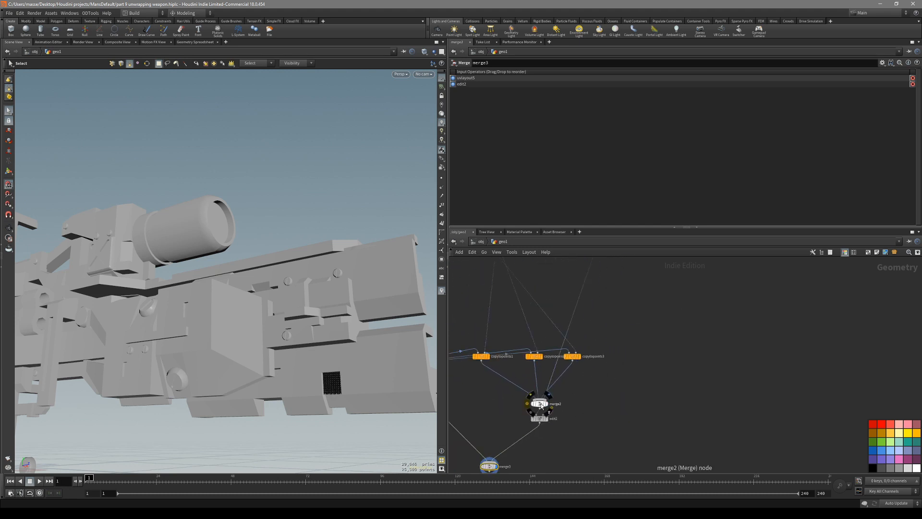
click(546, 404)
alt+drag(312, 312, 265, 372)
alt+drag(330, 375, 382, 386)
- Insert a Normal node between the small-wires node and merge2, and check the wire panel's shading in merge2
click(580, 296)
key(Tab)
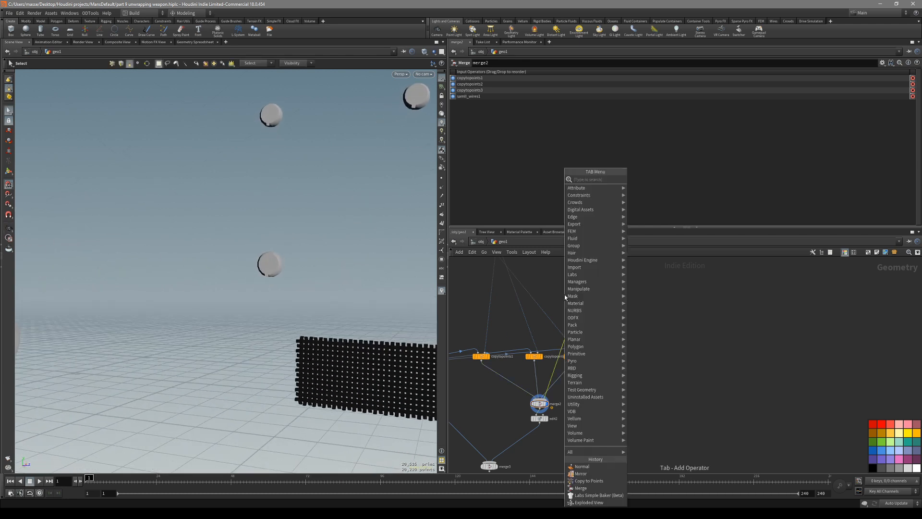
text(normal)
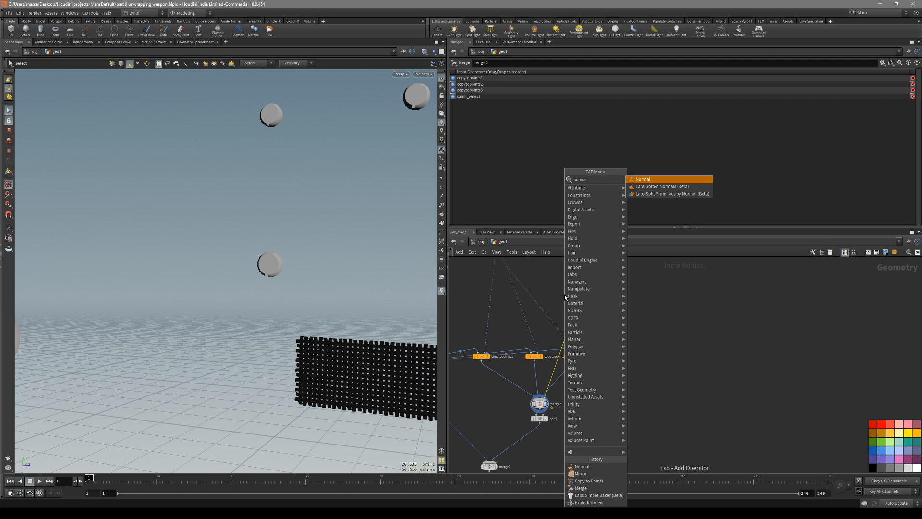
key(Return)
click(685, 318)
middle_drag(588, 434, 593, 399)
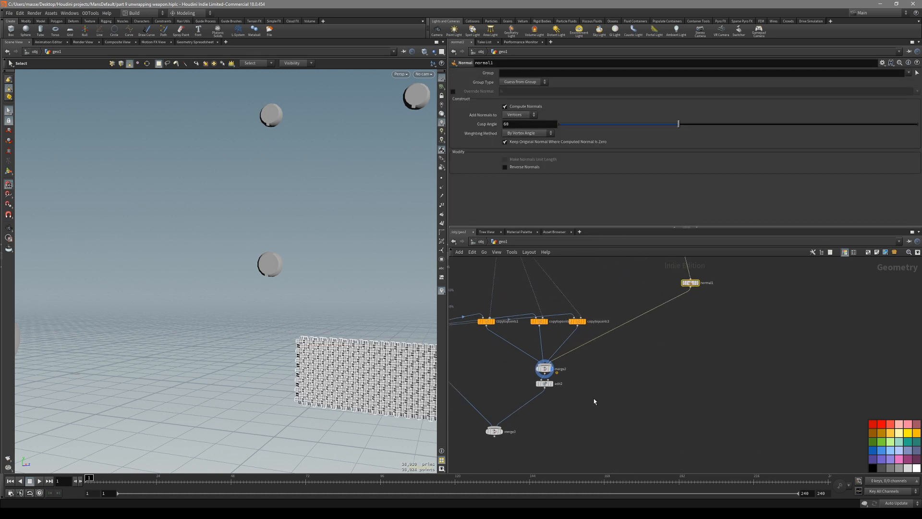
click(593, 399)
click(546, 370)
key(shift+w)
mouse_move(413, 372)
alt+mouse_down()
mouse_move(411, 343)
mouse_move(427, 369)
alt+mouse_up()
key(shift+w)
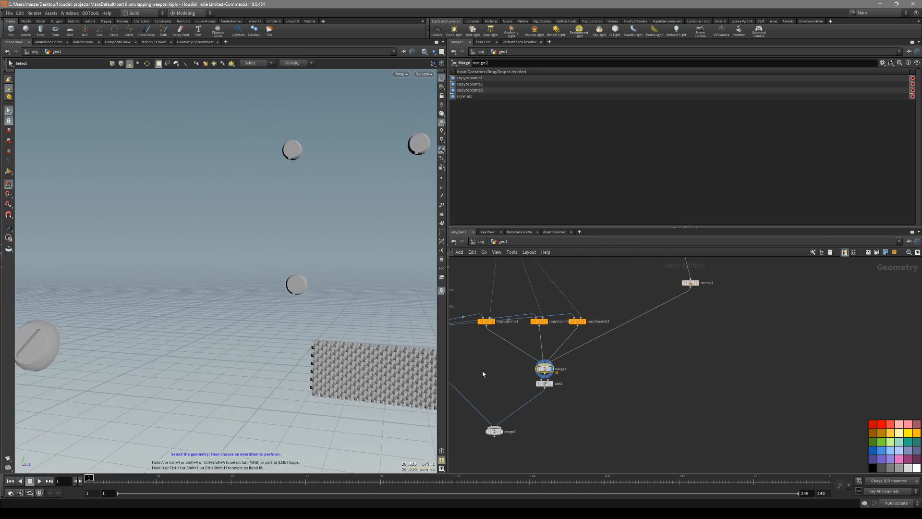
- Display edit2 and merge3 in turn to examine the small wire panel alone and on the assembled weapon
click(545, 385)
scroll(232, 358, down, 5)
alt+drag(245, 333, 167, 357)
middle_drag(535, 421, 592, 386)
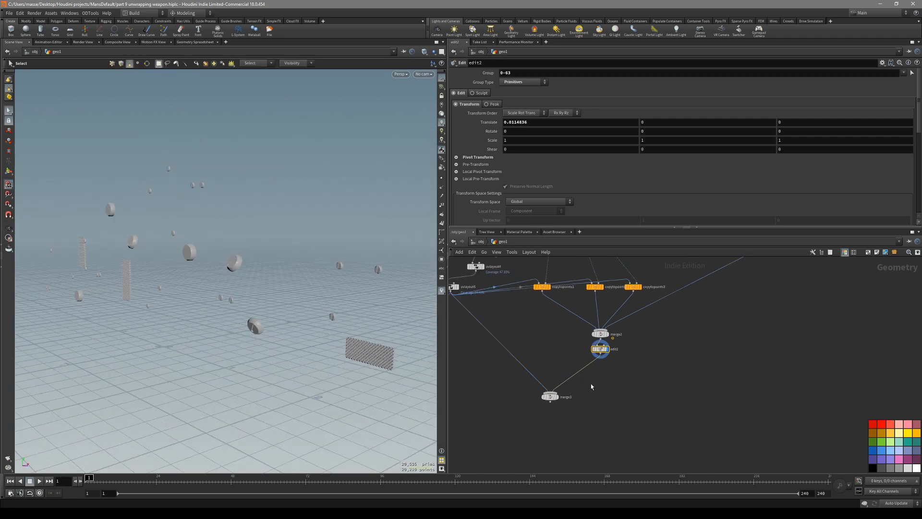
click(538, 408)
alt+drag(331, 307, 303, 312)
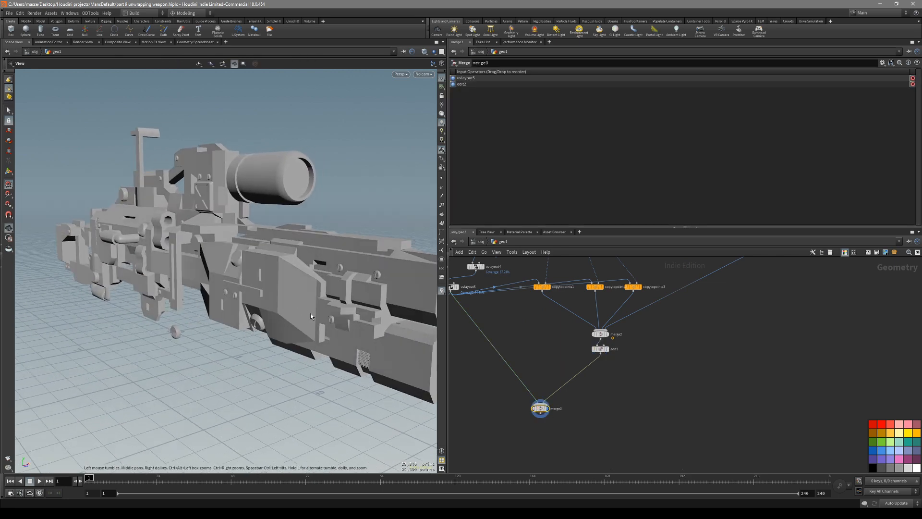
click(600, 349)
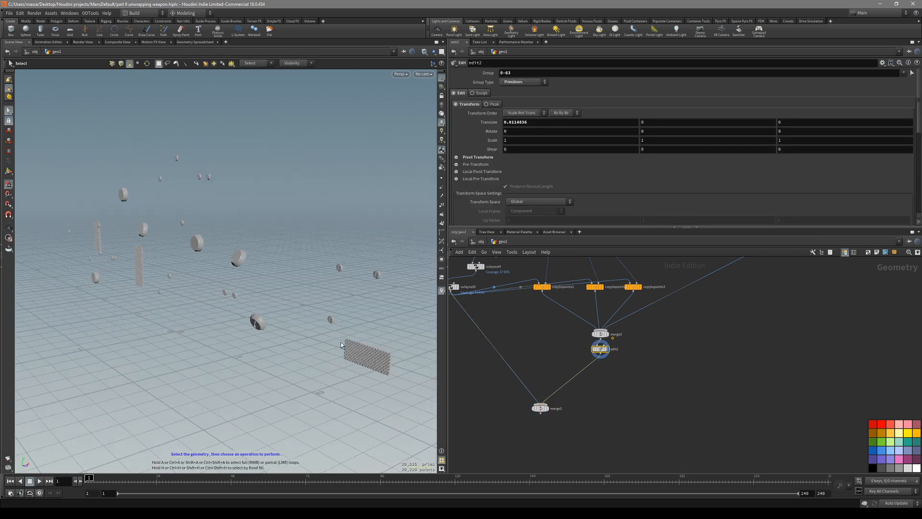
- Insert a Mirror node between edit2 and merge3 for the small circles and wires, and display merge3
alt+drag(350, 348, 356, 329)
alt+drag(290, 324, 285, 347)
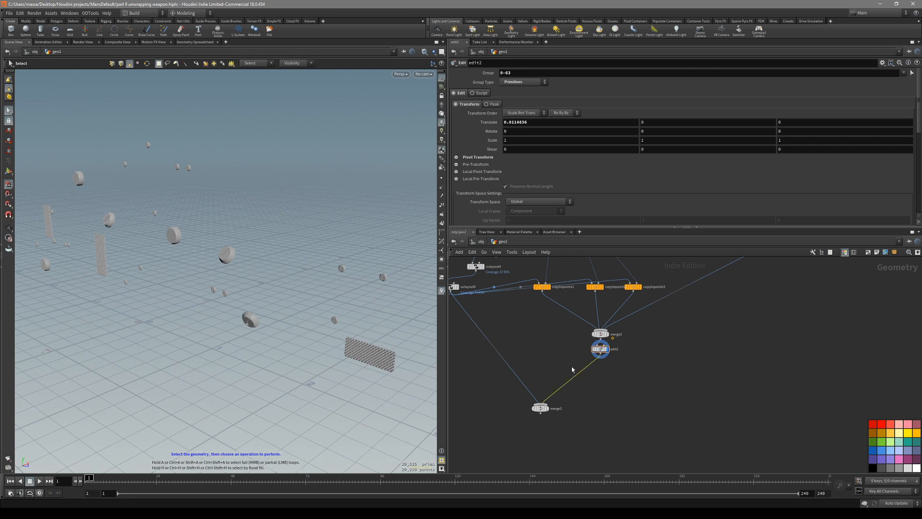
key(Tab)
text(mir)
key(Return)
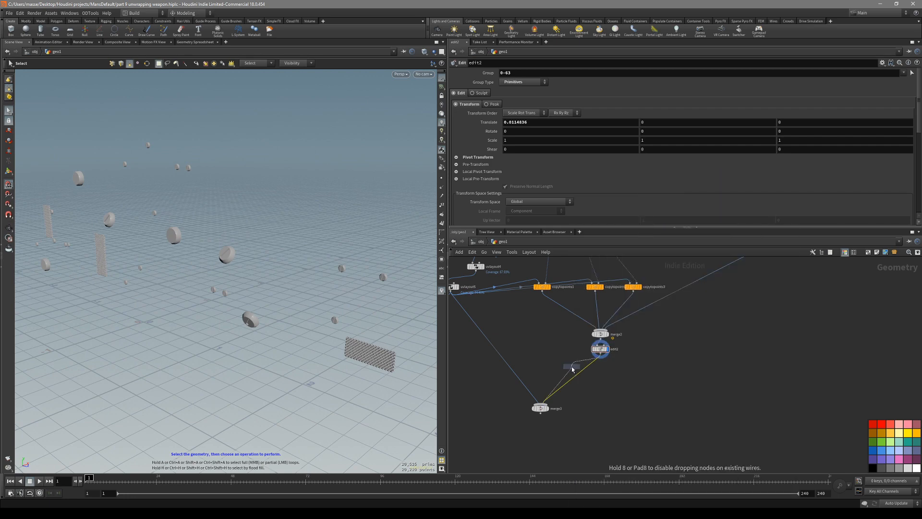
click(612, 386)
click(619, 385)
alt+drag(352, 336, 279, 329)
click(540, 408)
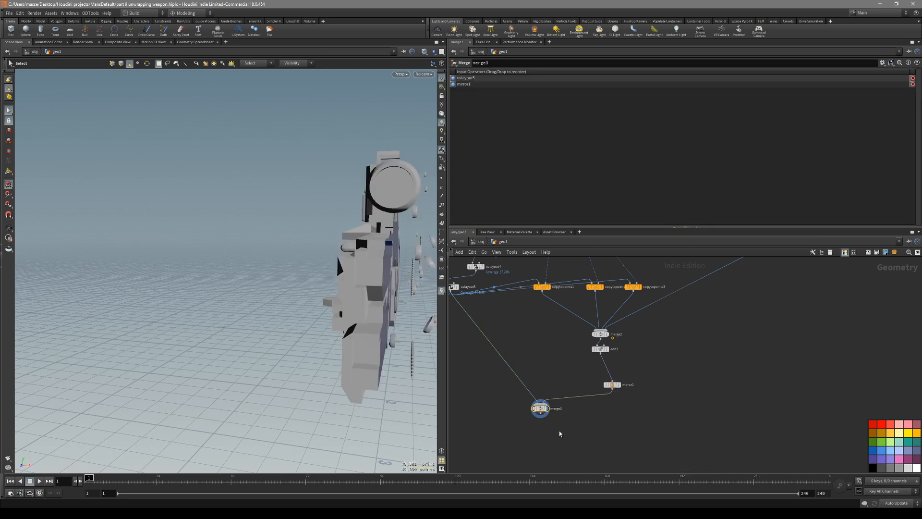
- Add a second Mirror node after merge3 and display its output
middle_drag(540, 411, 548, 388)
key(Tab)
text(mir)
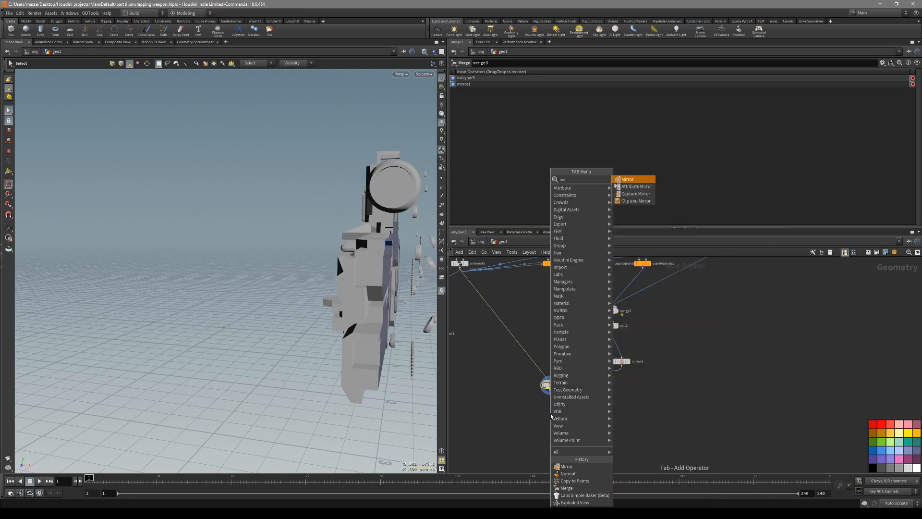
key(Return)
click(551, 413)
click(558, 413)
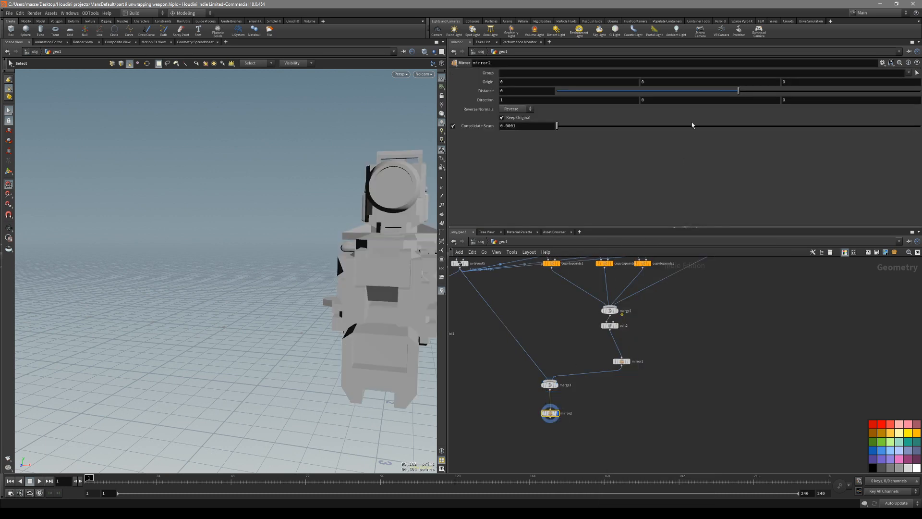
- Limit the second Mirror node to the base_shape group and check the mirrored weapon from several angles
click(908, 73)
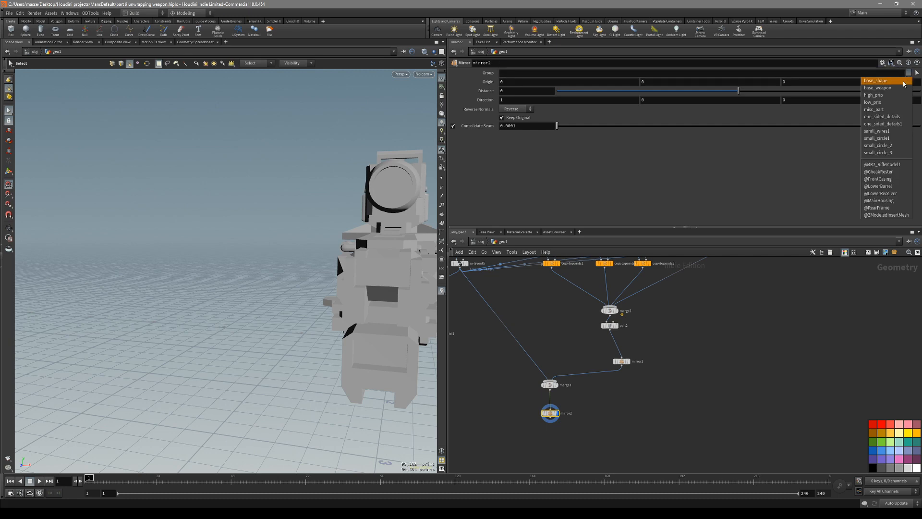
click(903, 83)
drag(410, 208, 236, 231)
scroll(588, 390, up, 2)
drag(398, 315, 331, 283)
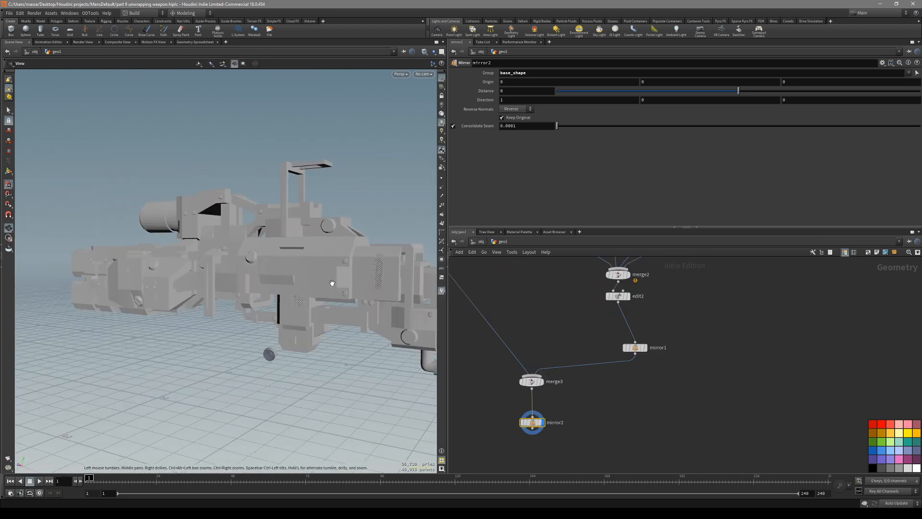
right_drag(353, 279, 405, 272)
drag(405, 271, 315, 240)
right_drag(315, 240, 372, 228)
drag(372, 227, 300, 228)
- Display merge2 and merge3 in turn to examine how the wire panels sit against the weapon
middle_drag(608, 319, 542, 386)
middle_drag(609, 329, 607, 330)
click(553, 344)
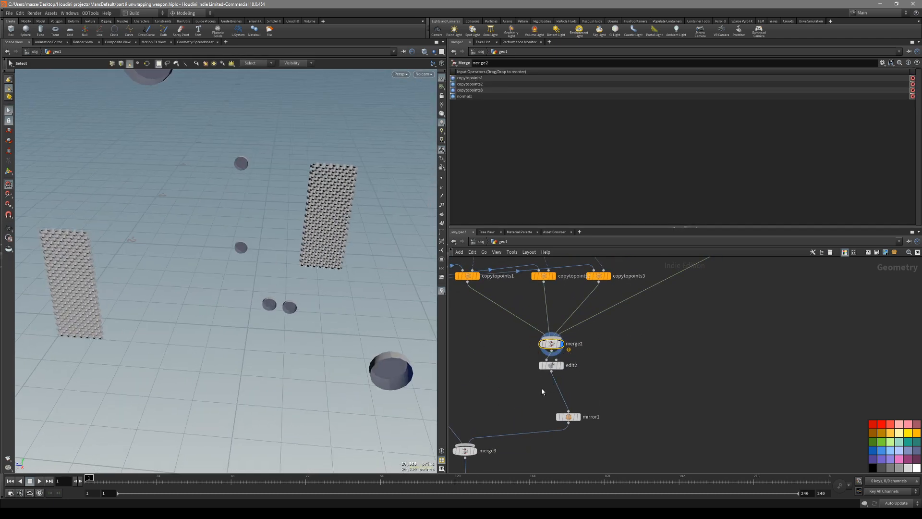
middle_drag(554, 387, 593, 350)
click(524, 396)
click(353, 289)
alt+drag(360, 291, 197, 282)
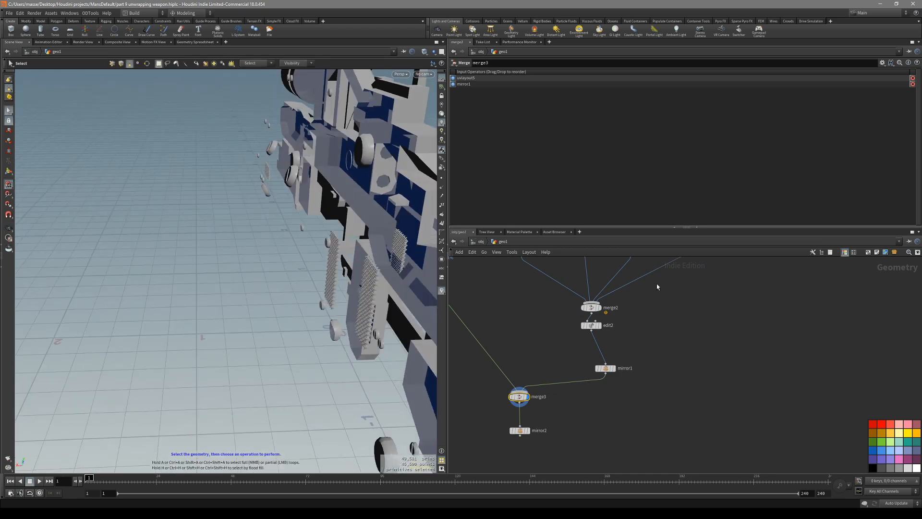
- Add an Edit node after normal1 and move the small wire panel about -0.006 along X
scroll(643, 316, down, 3)
click(712, 290)
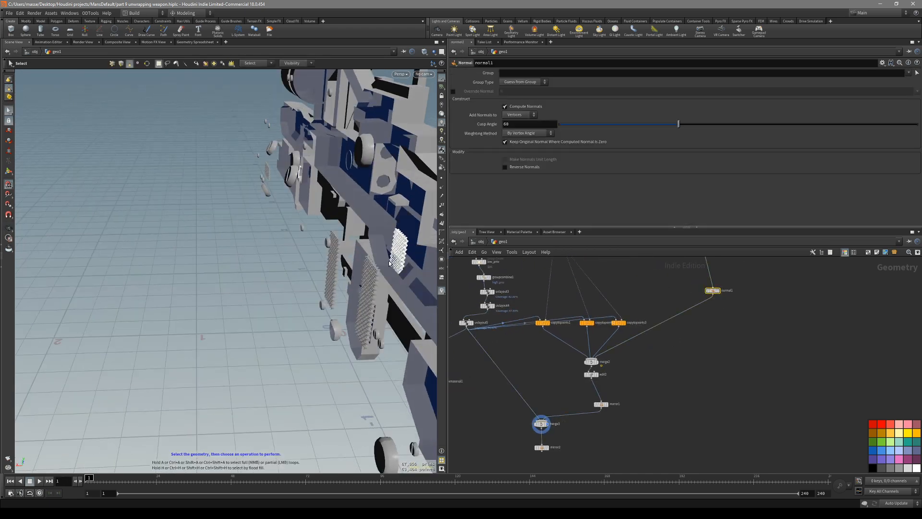
key(n)
key(t)
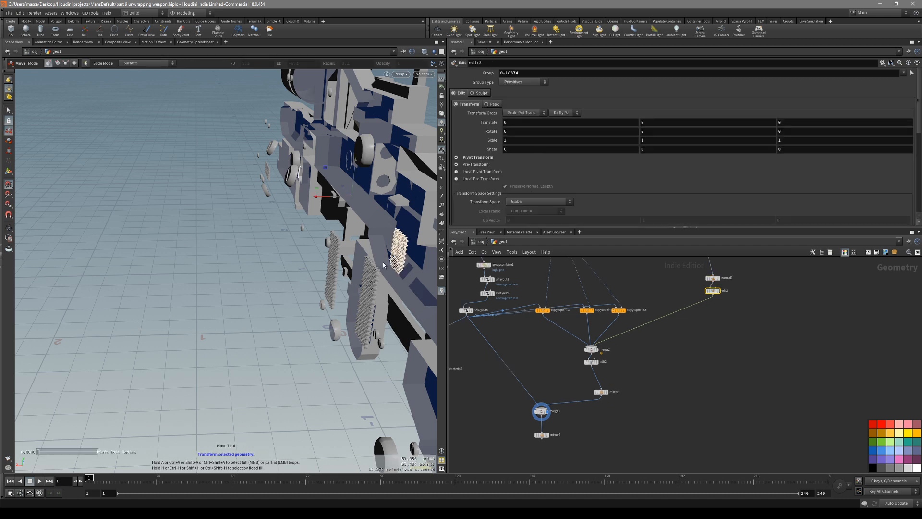
alt+middle_drag(368, 231, 344, 263)
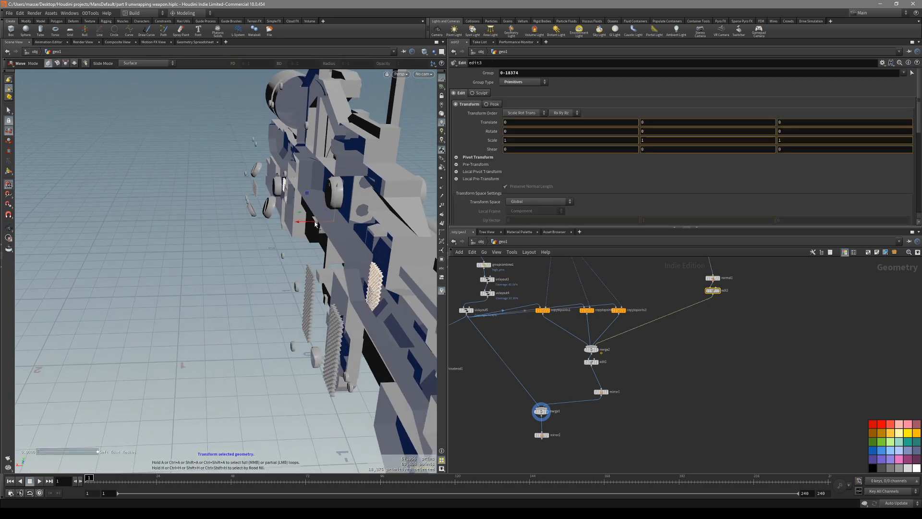
key(x)
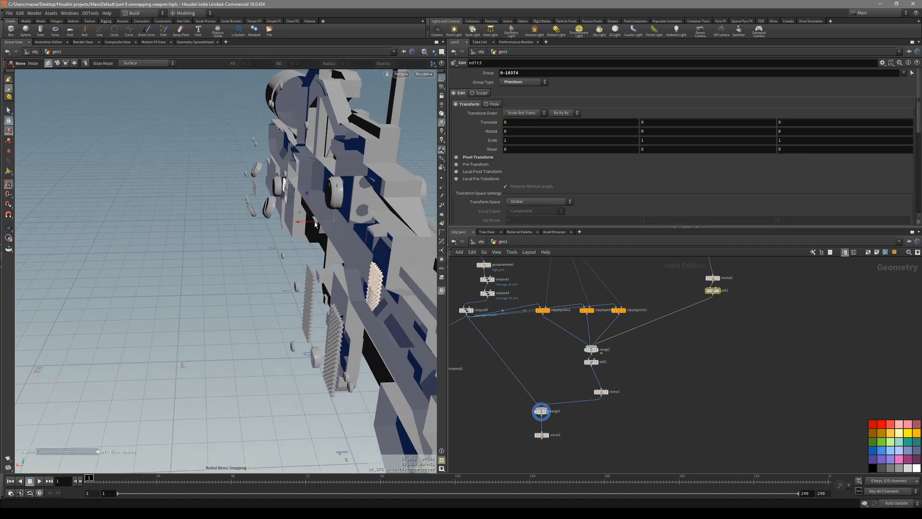
middle_drag(315, 224, 315, 243)
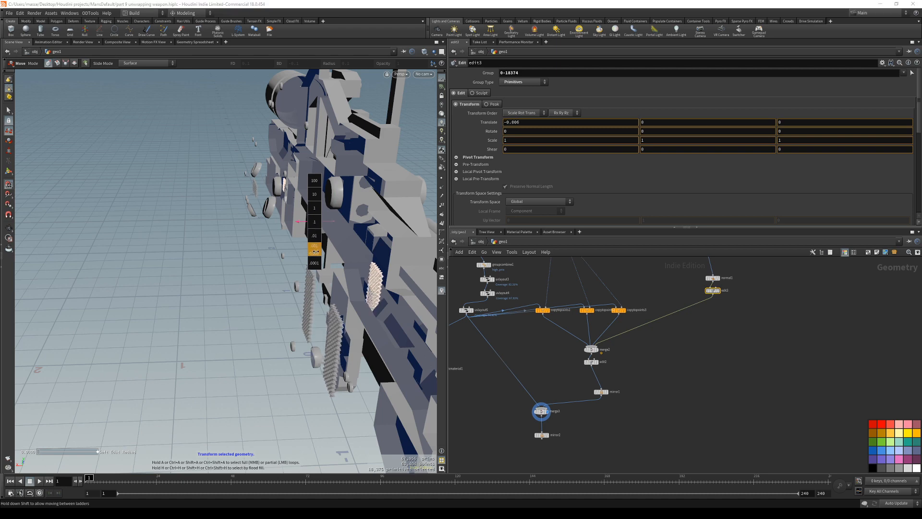
middle_drag(338, 251, 338, 252)
- Display mirror2 and examine the mirrored weapon, toggling the wireframe overlay
click(542, 434)
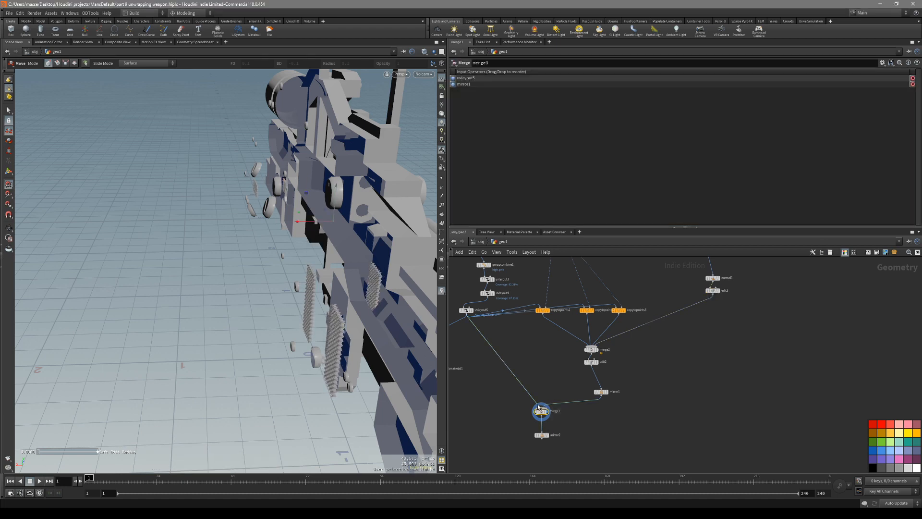
click(548, 434)
mouse_move(370, 345)
alt+mouse_down()
mouse_move(395, 325)
mouse_move(341, 348)
mouse_move(326, 380)
mouse_move(343, 284)
mouse_move(261, 346)
mouse_move(315, 330)
mouse_move(427, 342)
mouse_move(349, 383)
mouse_move(388, 372)
alt+mouse_up()
key(shift+w)
scroll(341, 348, up, 4)
key(shift+w)
scroll(341, 292, down, 6)
- Select the stray piece on the mirrored weapon and delete it with a Blast node after mirror2
key(s)
key(2)
key(4)
key(Escape)
click(359, 374)
middle_drag(387, 372, 375, 356)
mouse_move(360, 340)
mouse_down()
mouse_move(325, 366)
mouse_move(356, 354)
mouse_up()
key(Delete)
scroll(593, 444, up, 3)
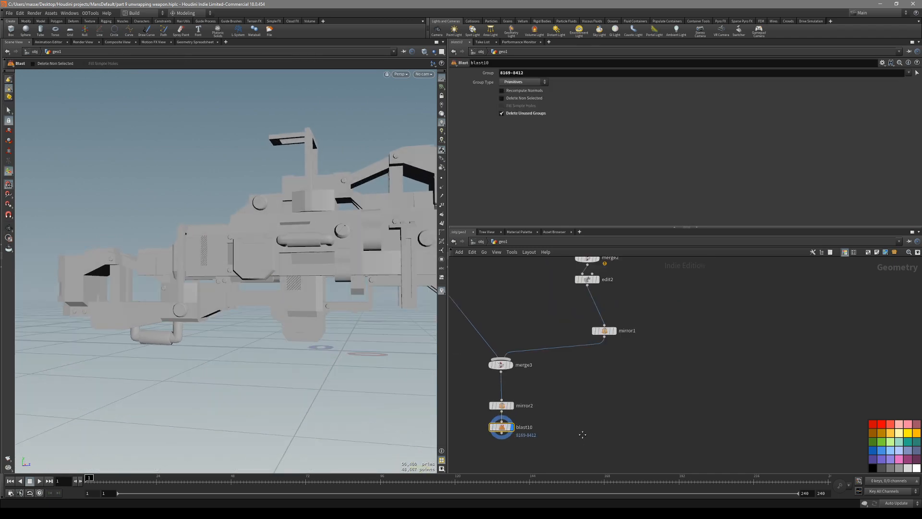
- Examine the completed weapon with the wireframe overlay and review the node network around simple_baker1 and blast10
middle_drag(581, 445, 606, 400)
drag(330, 307, 352, 317)
key(shift+w)
middle_drag(352, 317, 307, 375)
key(shift+w)
drag(307, 375, 299, 347)
scroll(299, 347, down, 5)
scroll(604, 351, down, 5)
middle_drag(594, 344, 566, 424)
middle_drag(546, 388, 569, 378)
scroll(536, 402, up, 5)
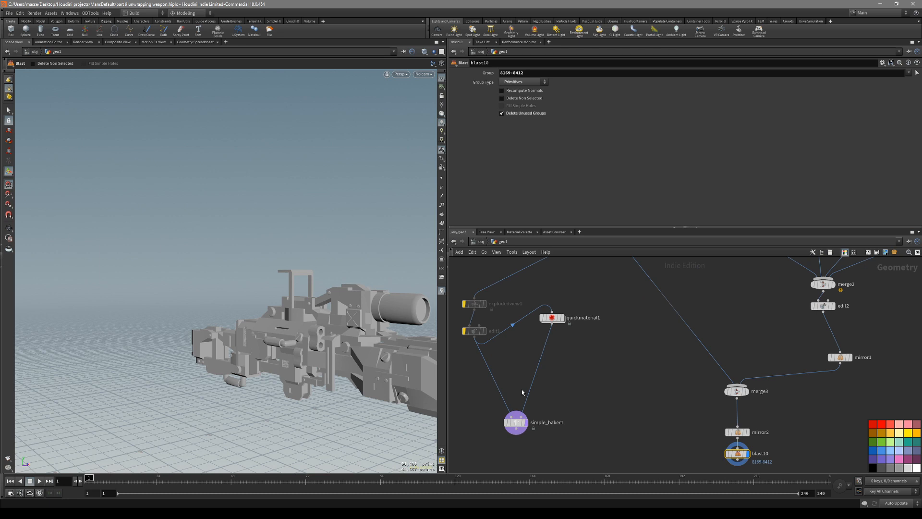
scroll(726, 341, down, 4)
middle_drag(726, 341, 670, 407)
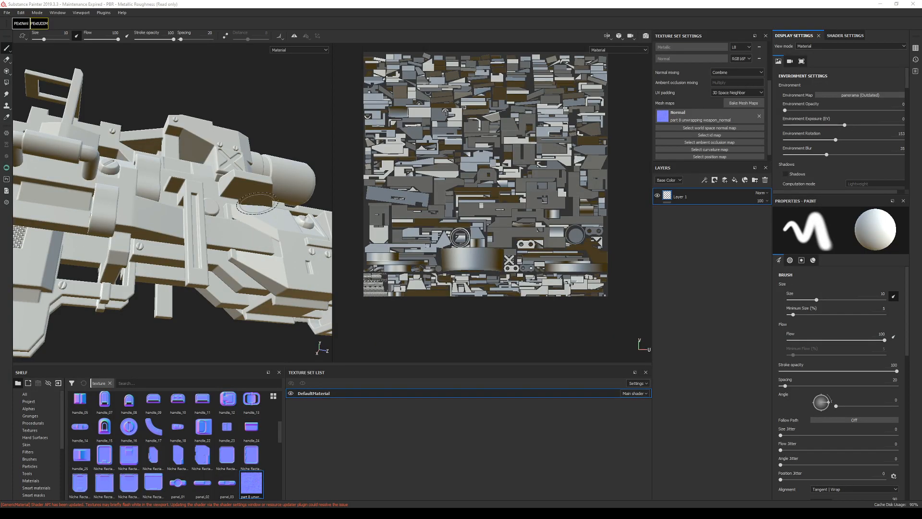
- Switch to Substance Painter and examine the UV layout of the weapon in the 2D view
alt+drag(258, 204, 289, 213)
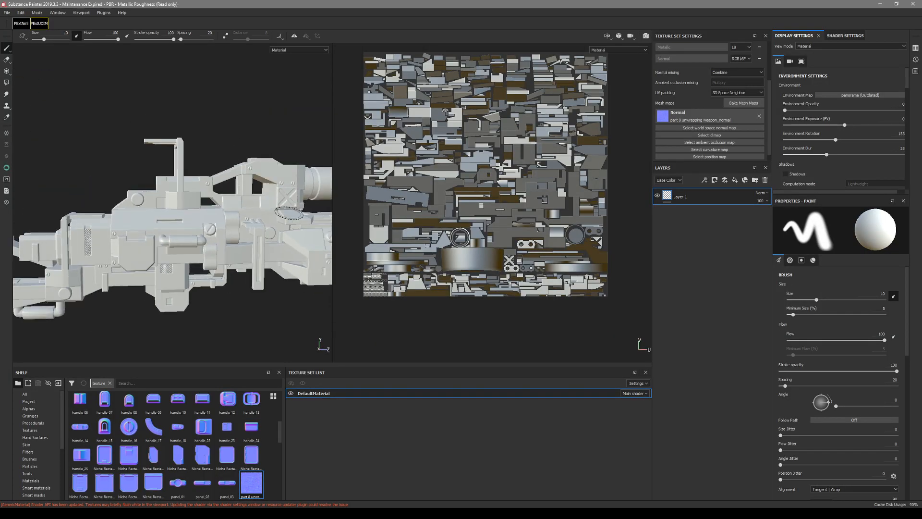
alt+middle_drag(575, 160, 606, 180)
alt+right_drag(439, 291, 461, 278)
alt+right_drag(508, 253, 497, 259)
alt+middle_drag(505, 256, 441, 296)
alt+right_drag(489, 288, 473, 295)
alt+middle_drag(490, 331, 495, 291)
alt+right_drag(499, 292, 524, 285)
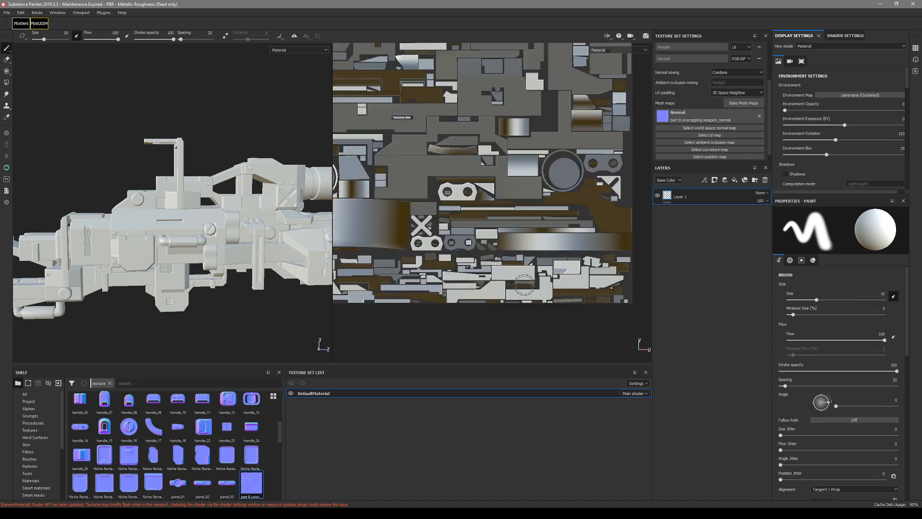
alt+middle_drag(503, 283, 533, 270)
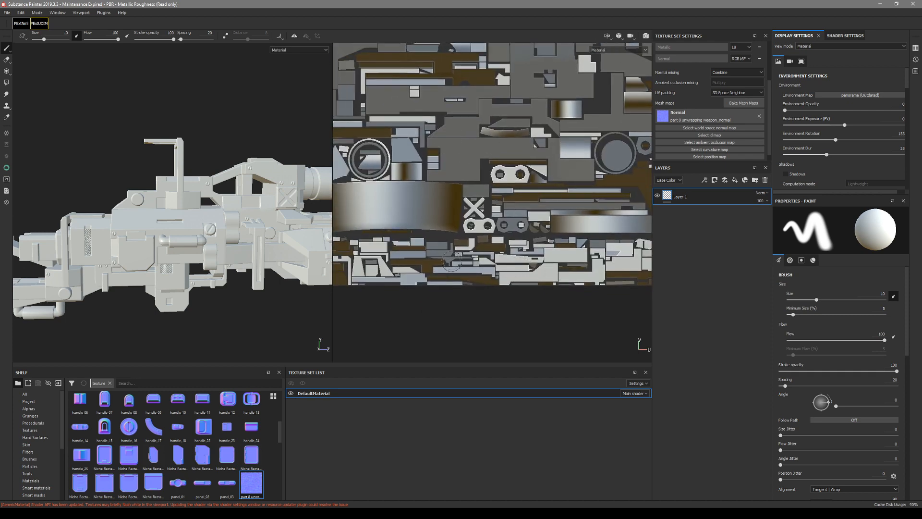
scroll(431, 270, down, 3)
- Examine the normal-mapped weapon in the 3D view, including its scope, top and side details
alt+middle_drag(281, 227, 254, 233)
mouse_move(255, 230)
alt+mouse_down()
mouse_move(172, 238)
mouse_move(211, 196)
alt+mouse_up()
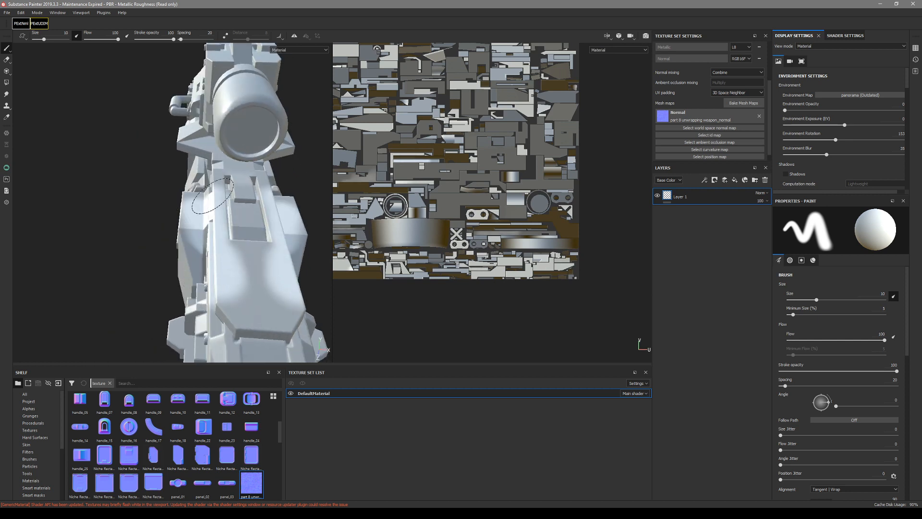
mouse_move(230, 291)
alt+mouse_down()
mouse_move(210, 259)
mouse_move(246, 234)
alt+mouse_up()
alt+drag(19, 233, 92, 217)
mouse_move(243, 246)
alt+mouse_down()
mouse_move(266, 232)
mouse_move(274, 199)
mouse_move(265, 187)
alt+mouse_up()
- Show only the 3D view and examine the bevelled edges along the weapon's barrel
click(609, 36)
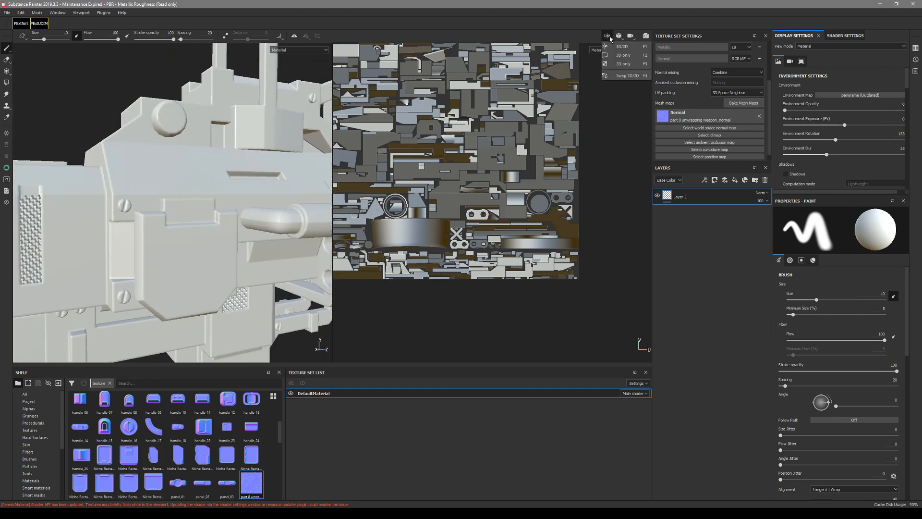
click(622, 56)
scroll(413, 226, down, 3)
alt+drag(499, 211, 327, 242)
scroll(571, 245, up, 3)
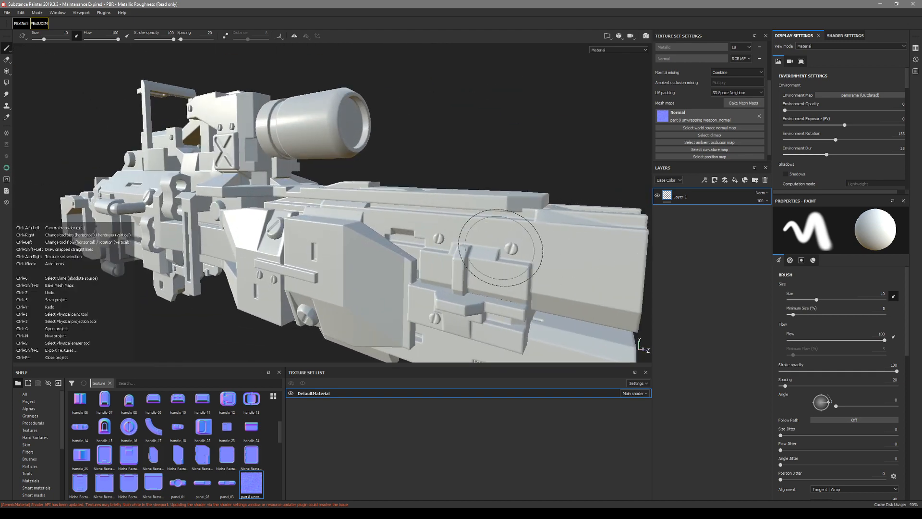
alt+drag(506, 246, 373, 231)
scroll(384, 230, up, 2)
alt+middle_drag(439, 238, 422, 199)
alt+drag(406, 221, 439, 235)
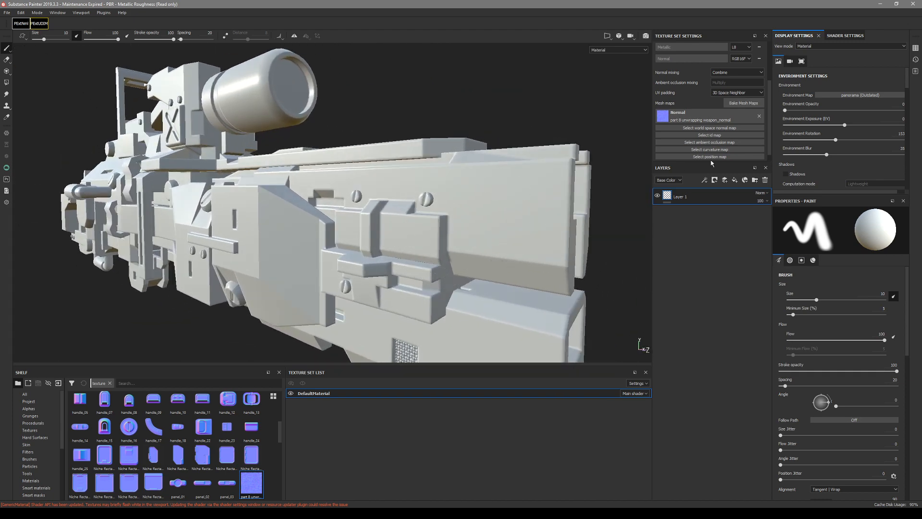
- Clear the weapon's normal mesh map to compare the shading, and reassign the baked weapon normal map
click(759, 117)
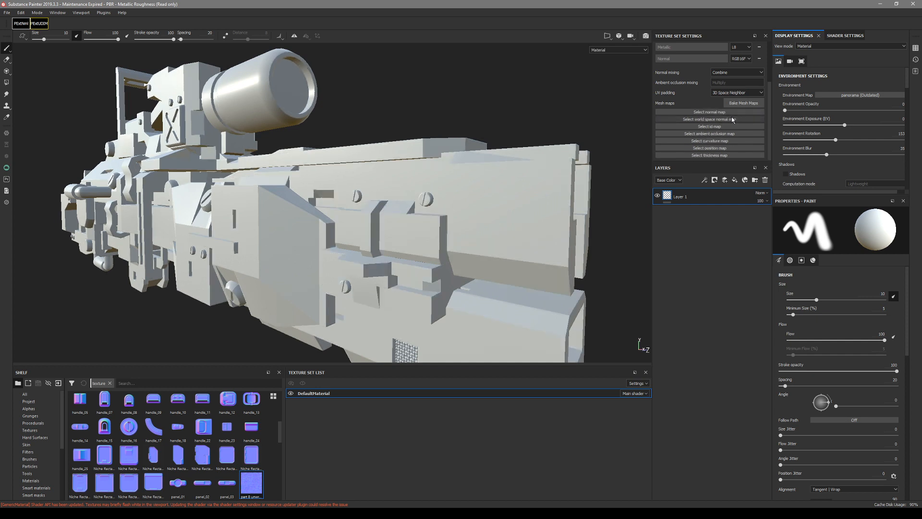
click(710, 112)
click(720, 137)
scroll(432, 199, up, 3)
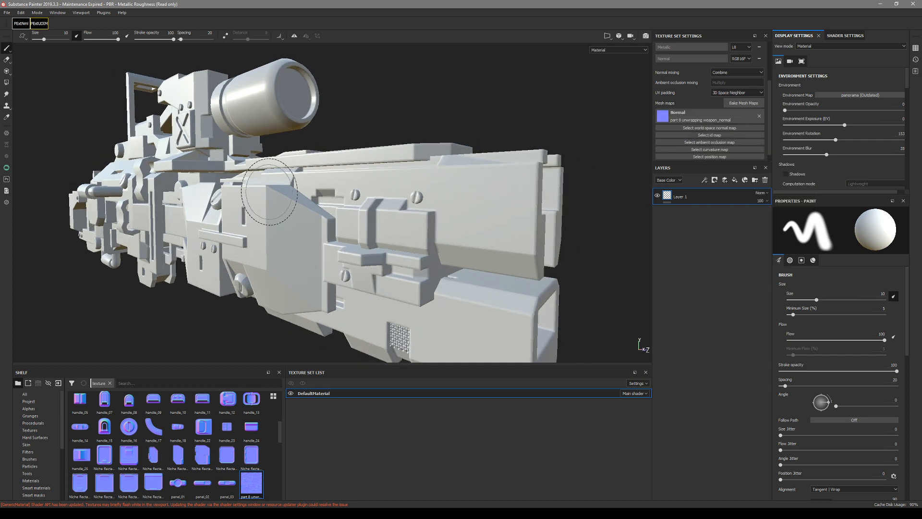
- Bake the mesh maps for DefaultMaterial at an output size of 2048, excluding Normal and ID
click(744, 103)
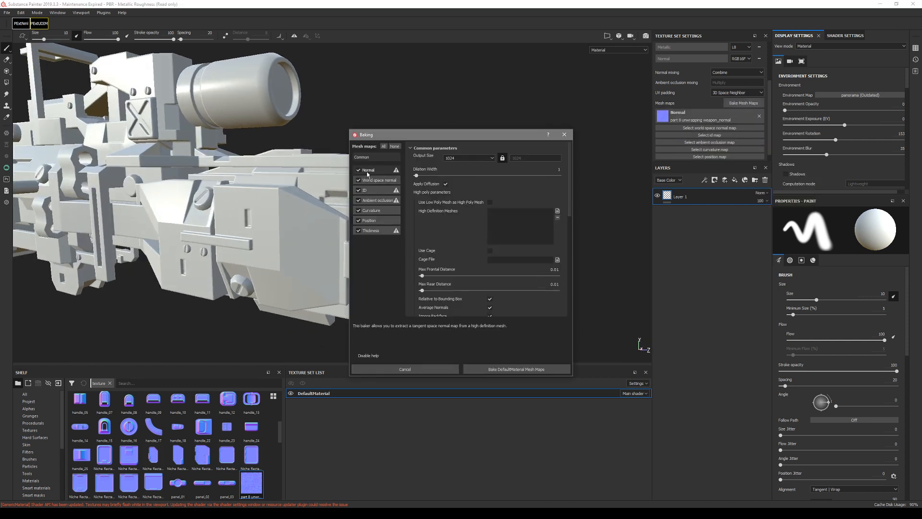
click(358, 189)
click(468, 159)
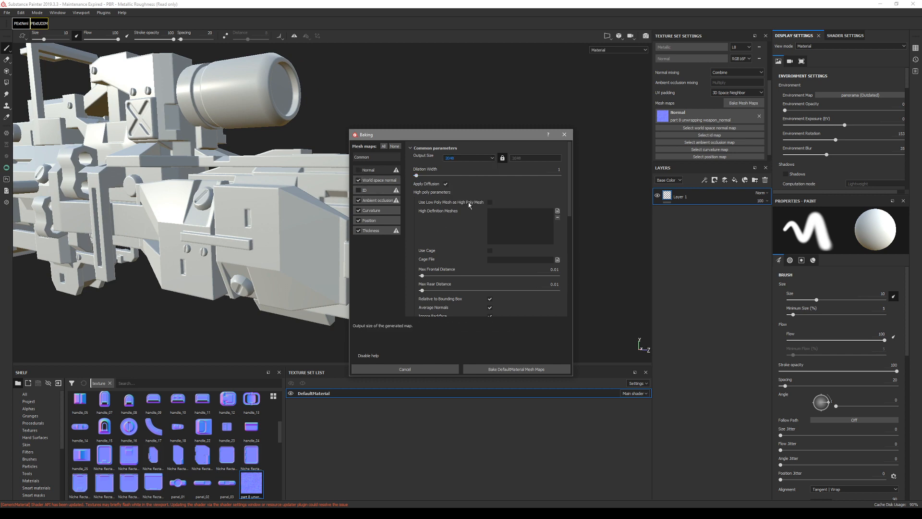
click(518, 369)
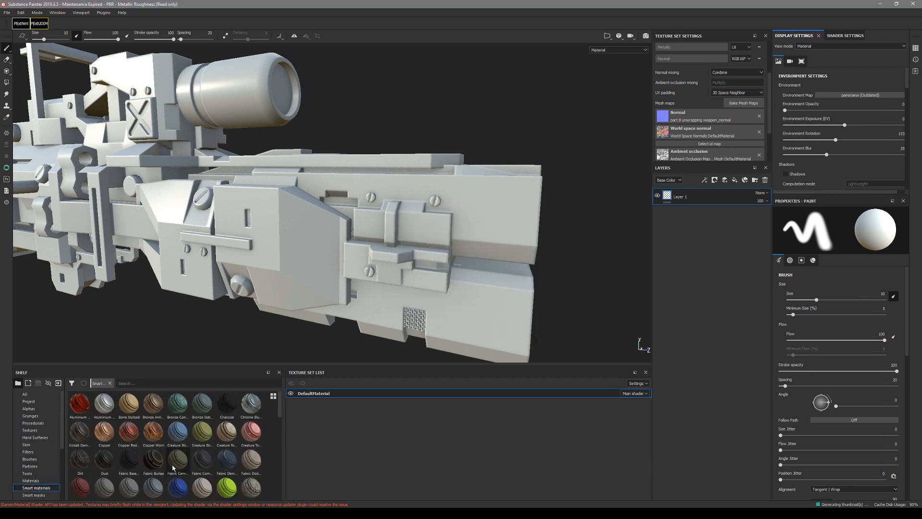
- Apply the Iron Old smart material to the weapon and rotate the environment lighting to check it
scroll(243, 478, down, 3)
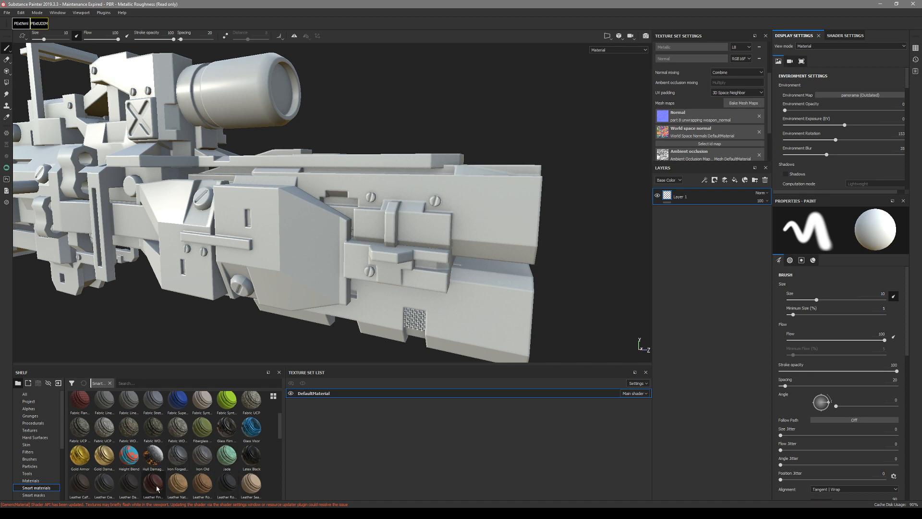
drag(206, 464, 263, 250)
scroll(321, 308, up, 3)
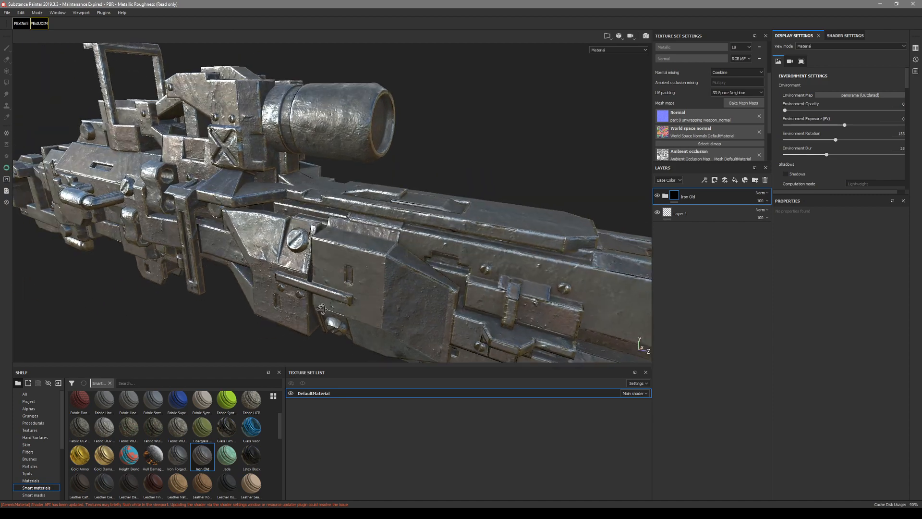
alt+drag(321, 309, 310, 283)
mouse_move(309, 282)
shift+right_down()
mouse_move(294, 282)
mouse_move(326, 278)
shift+right_up()
alt+drag(326, 279, 305, 269)
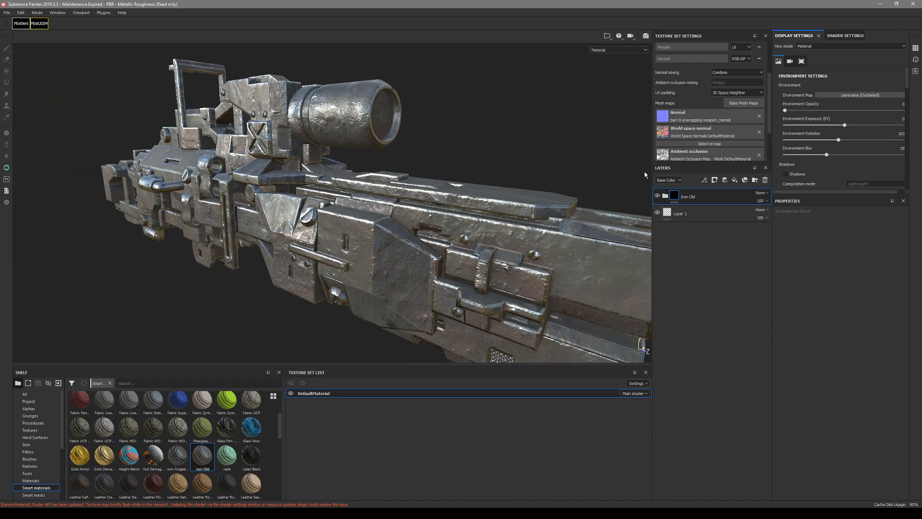
- Clear the normal mesh map under the iron material for comparison, and assign the weapon normal map again
click(760, 119)
click(705, 112)
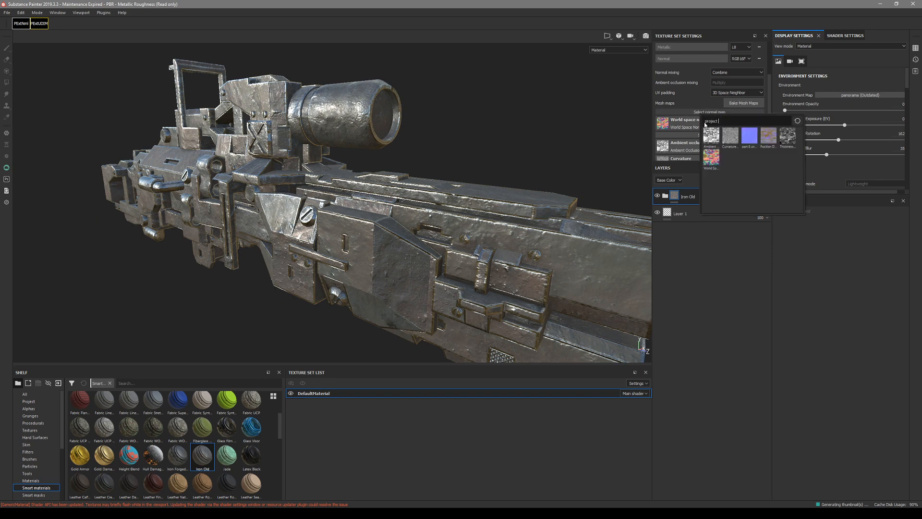
click(747, 137)
- Try the Fiberglass Worn smart material on the weapon, and delete it together with the Iron Old layer
drag(204, 431, 376, 268)
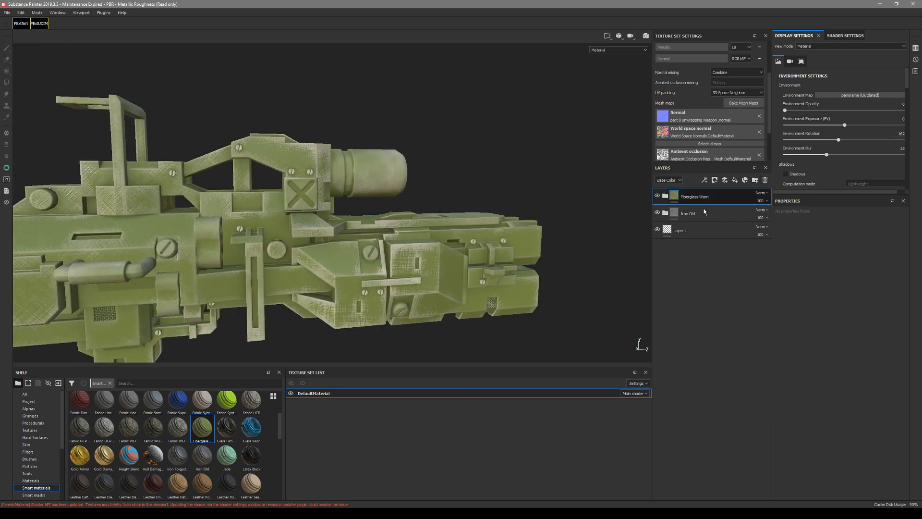
key(Delete)
key(Delete)
alt+drag(423, 236, 336, 252)
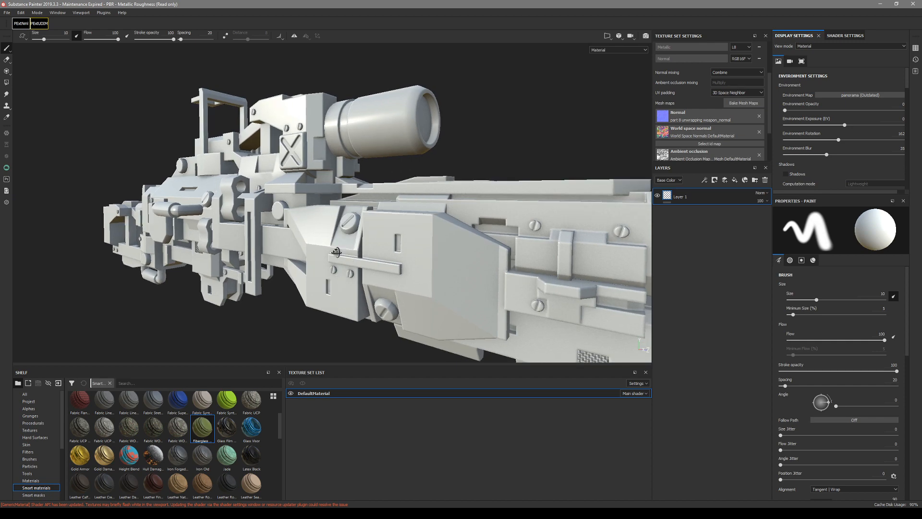